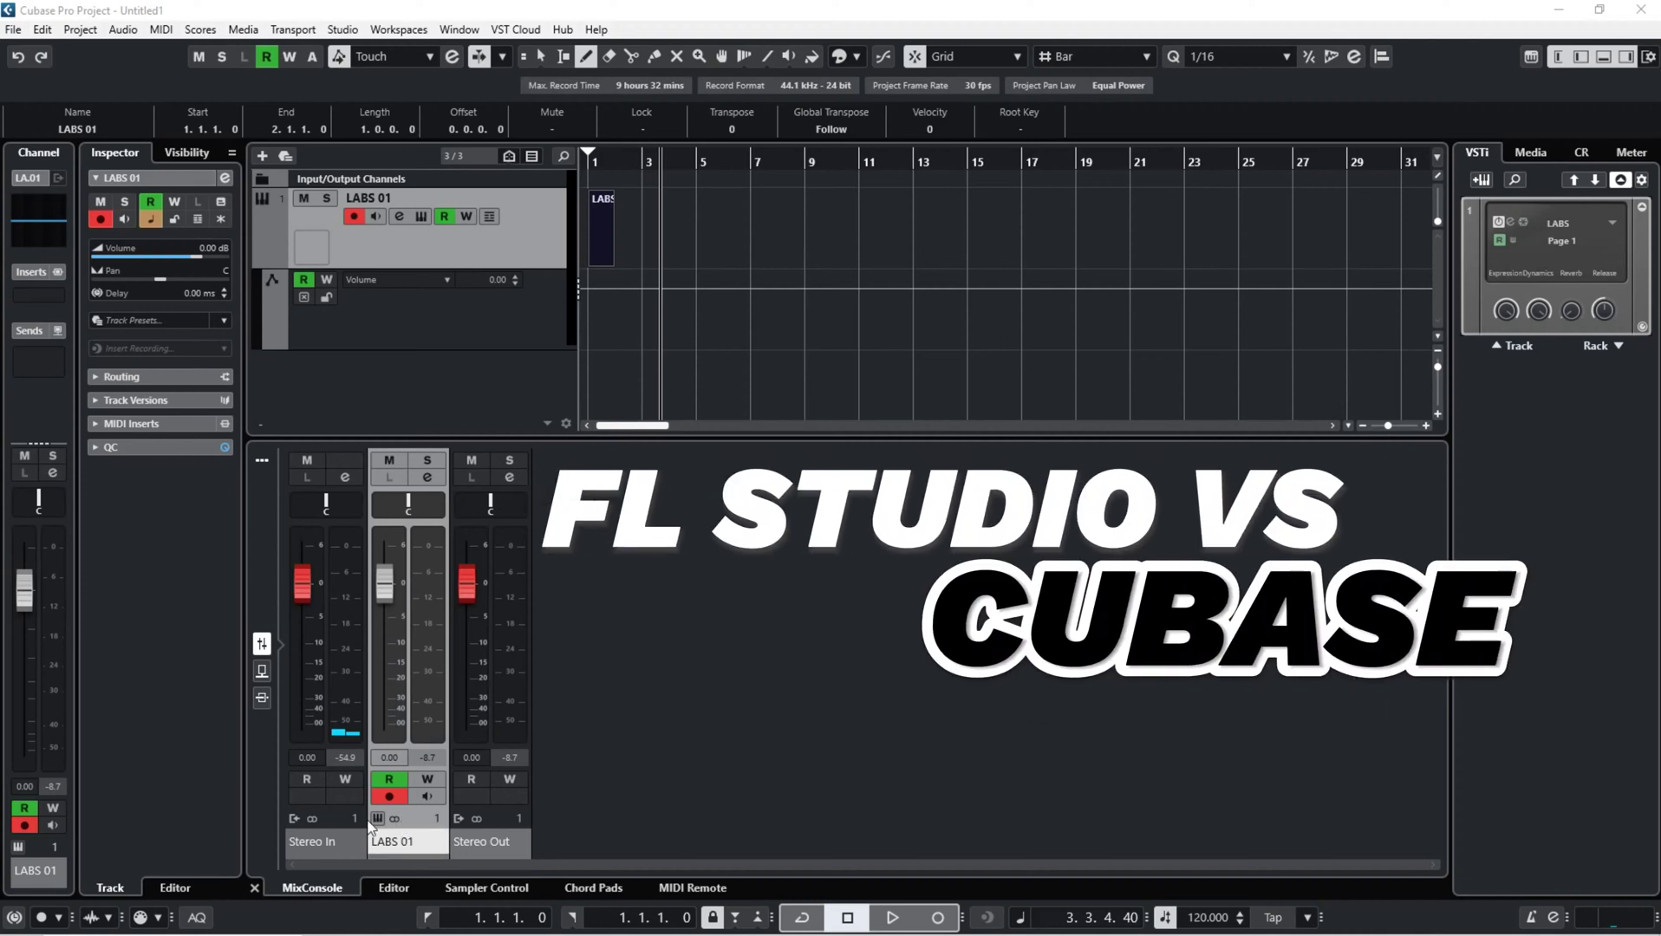
Open and close the LABS instrument window, then deselect the LABS part
click(377, 819)
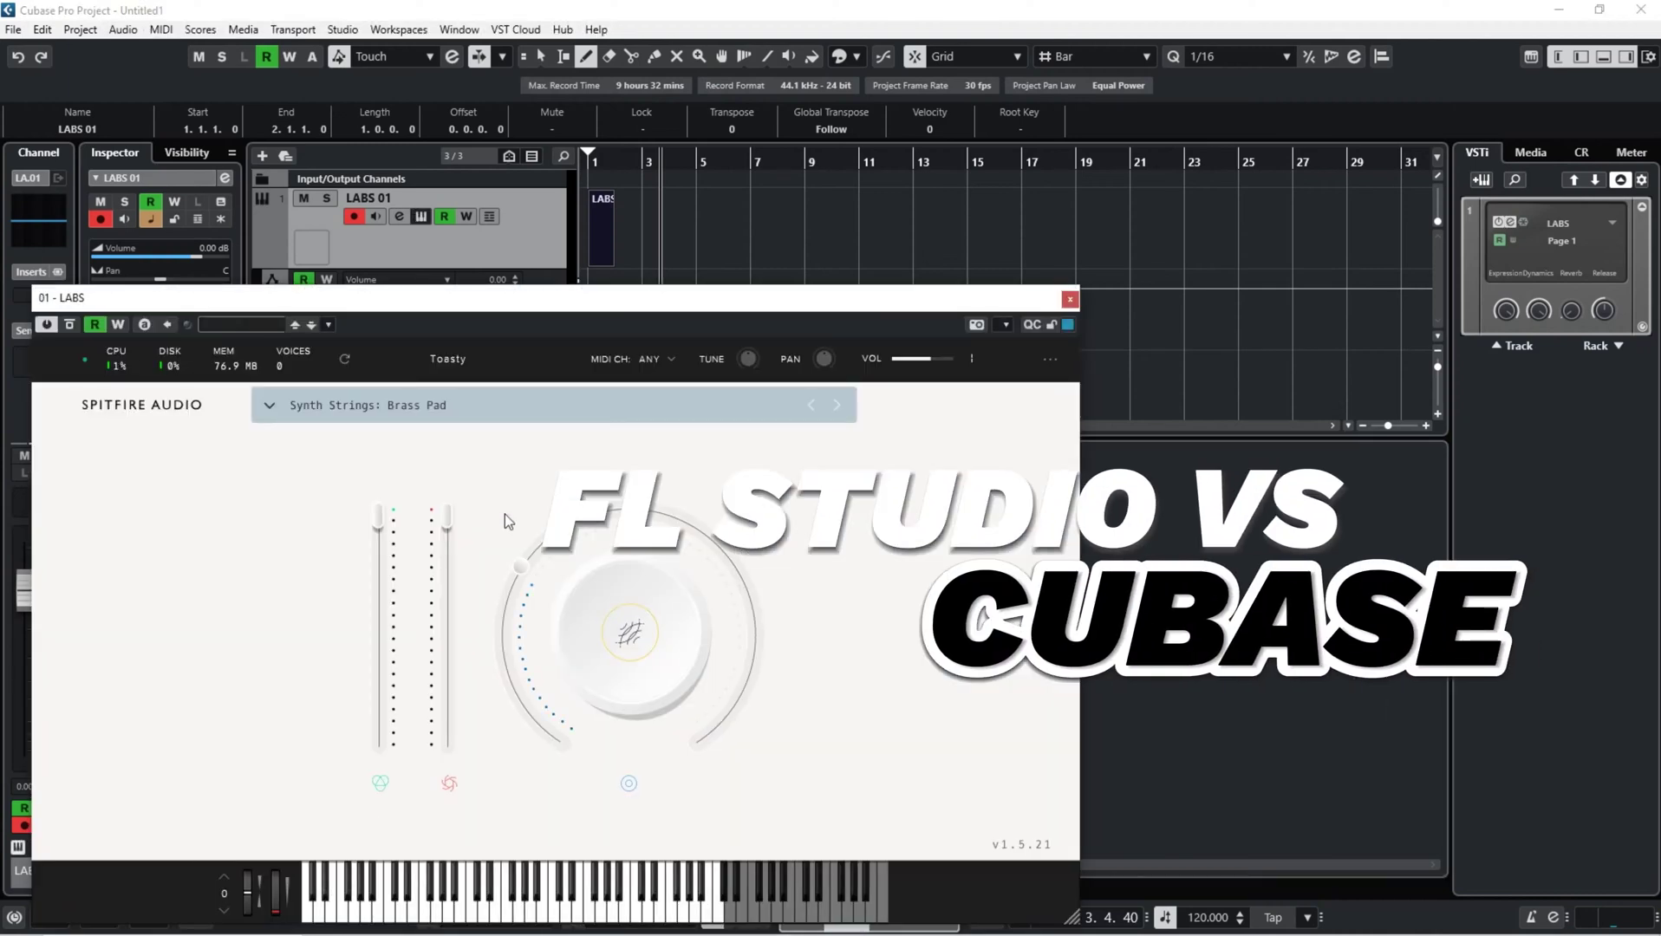
click(1069, 299)
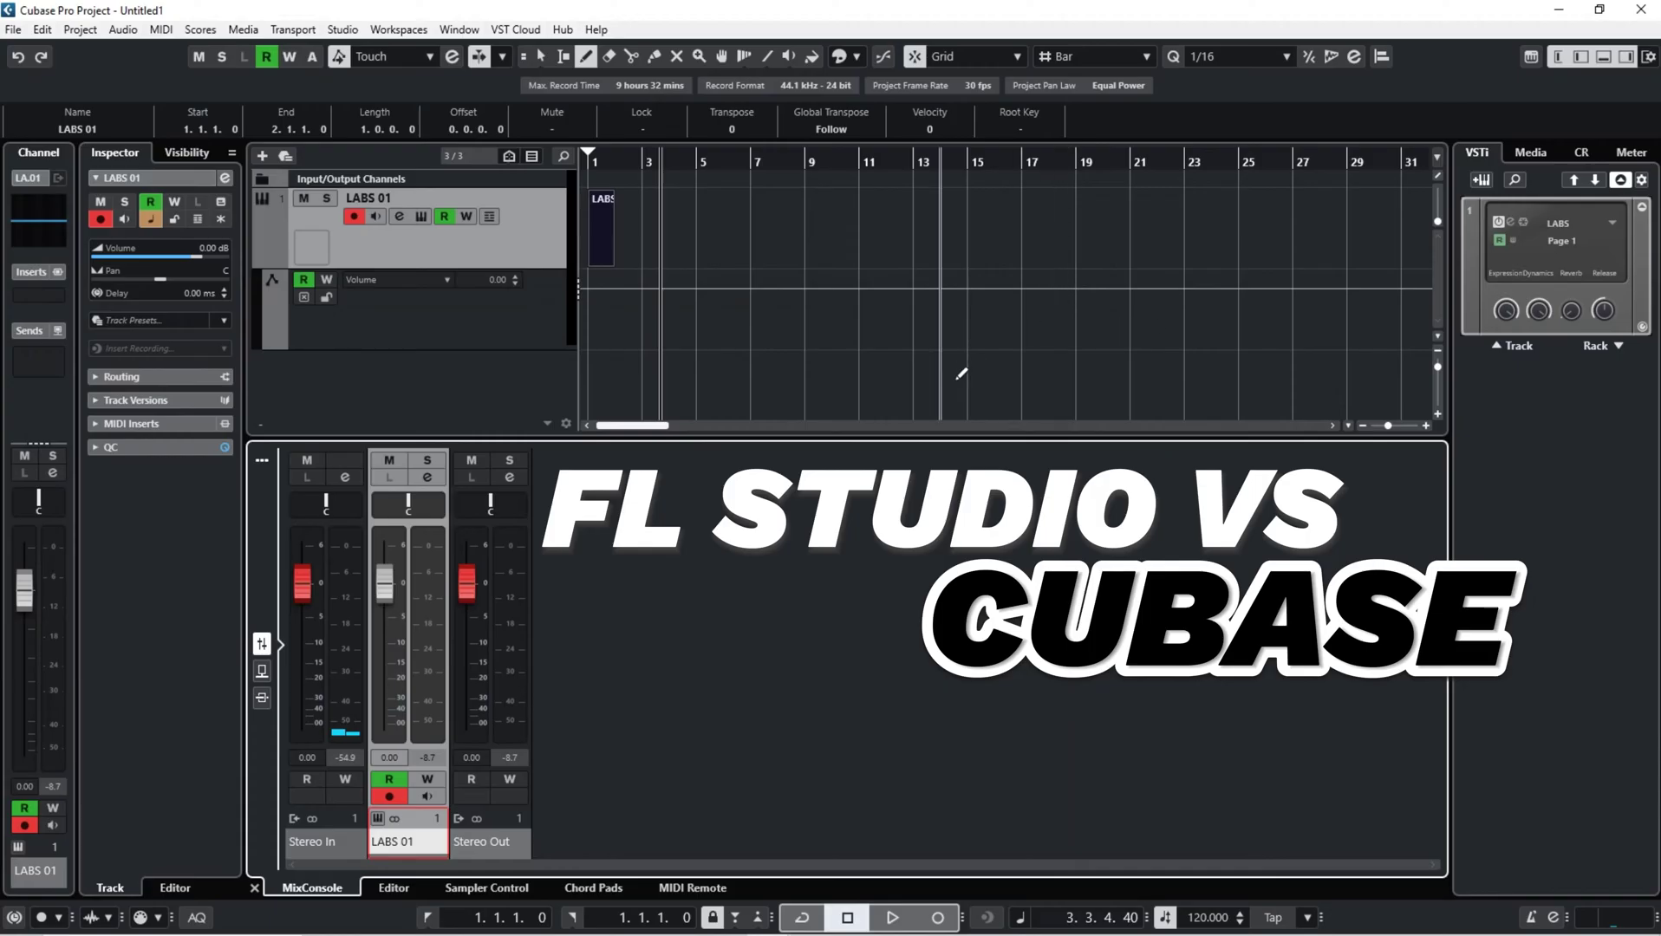
click(606, 217)
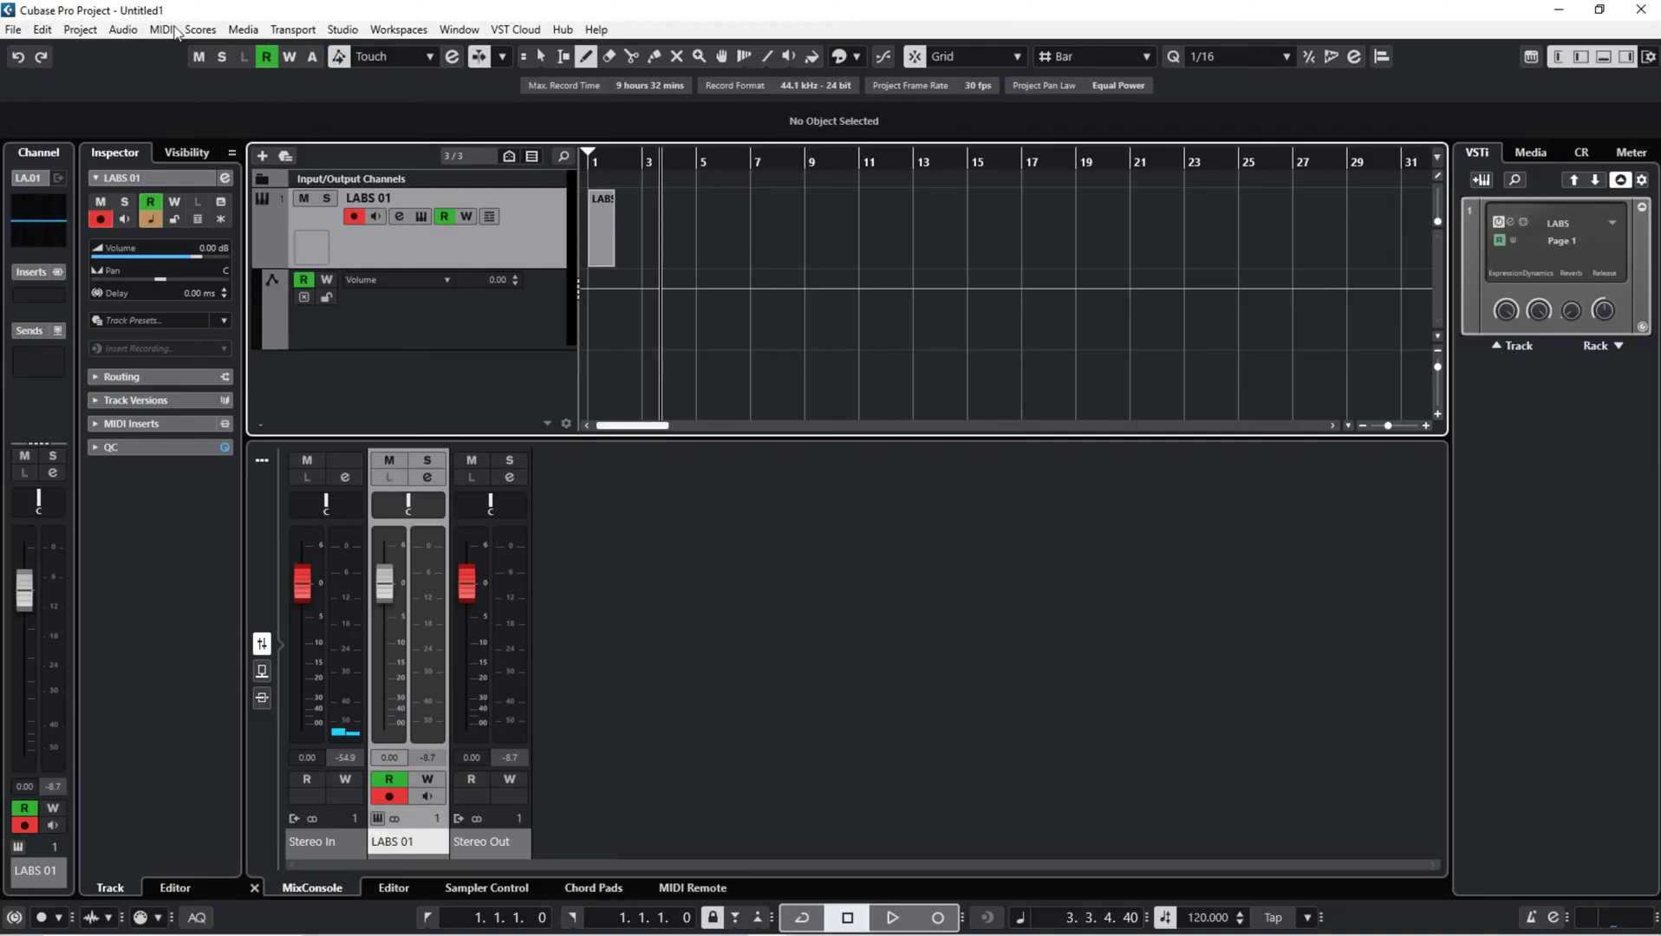
Browse the MIDI and Scores menus and open the Score Editor for LABS 01
click(161, 29)
click(199, 29)
click(195, 30)
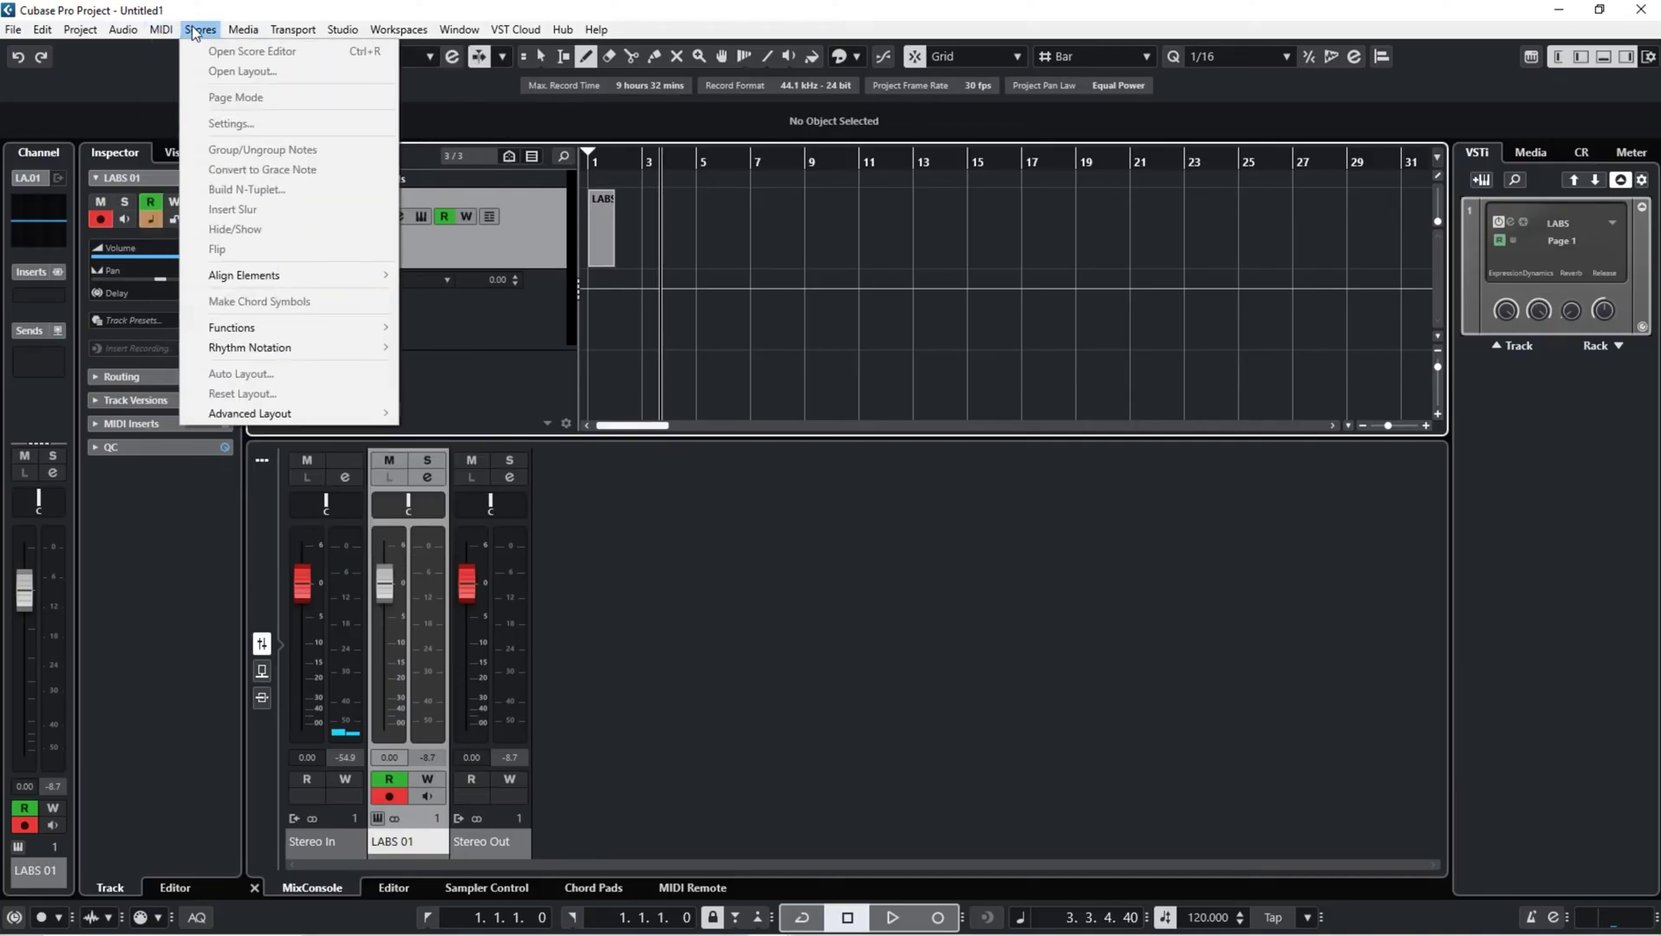
mouse_move(165, 30)
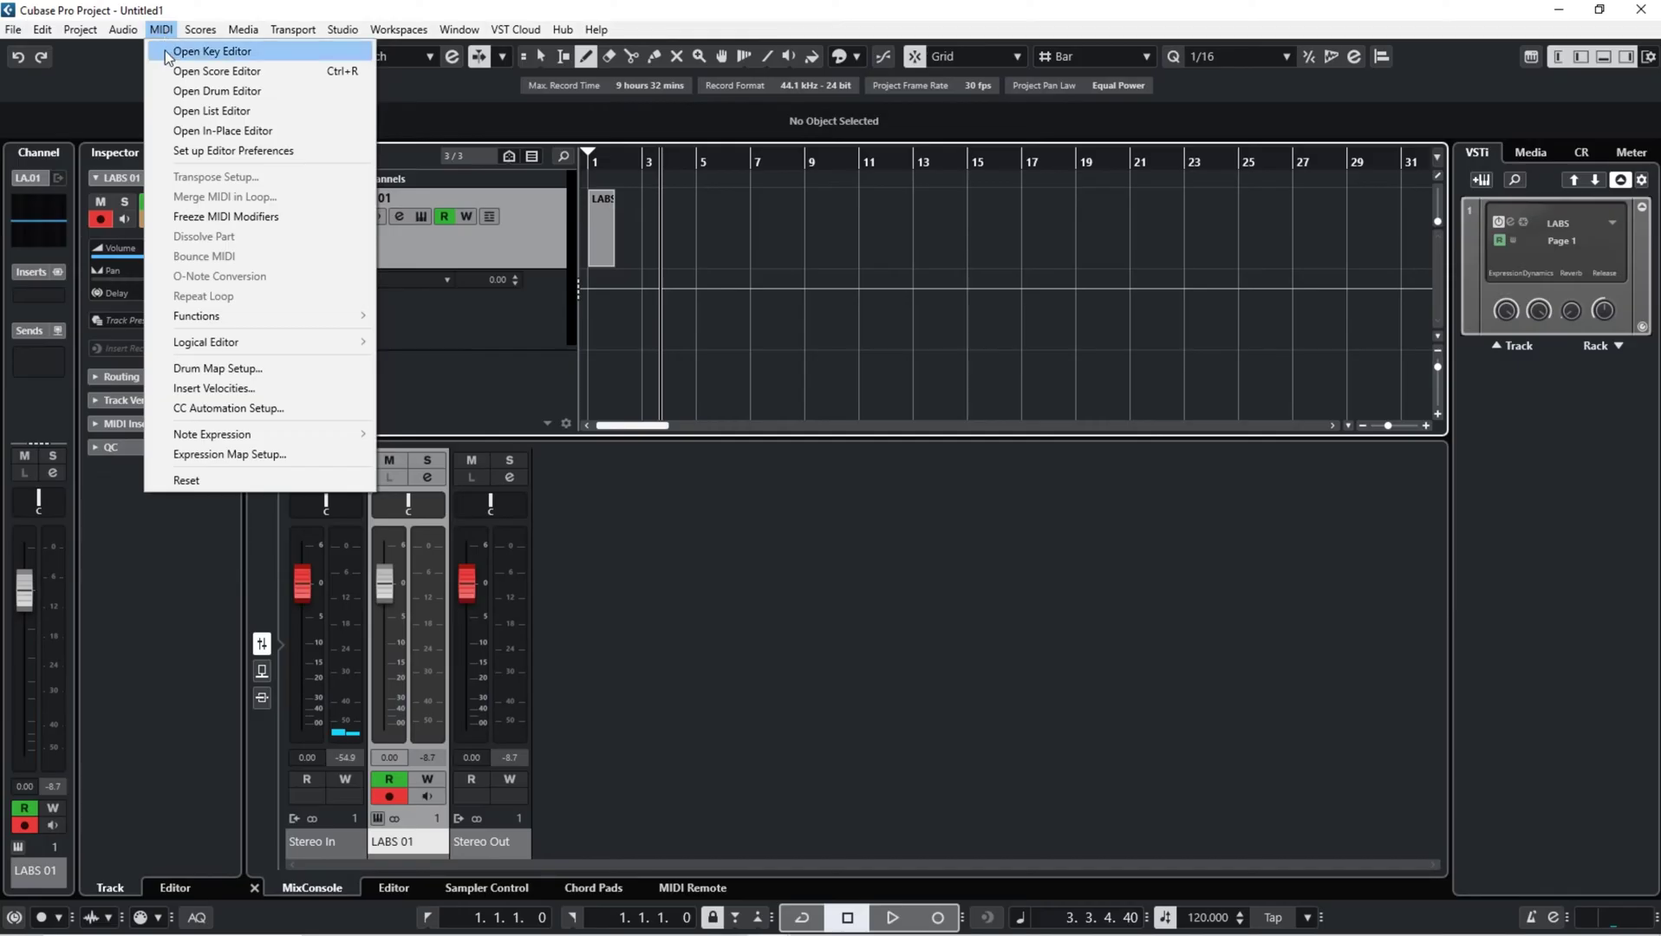
click(225, 71)
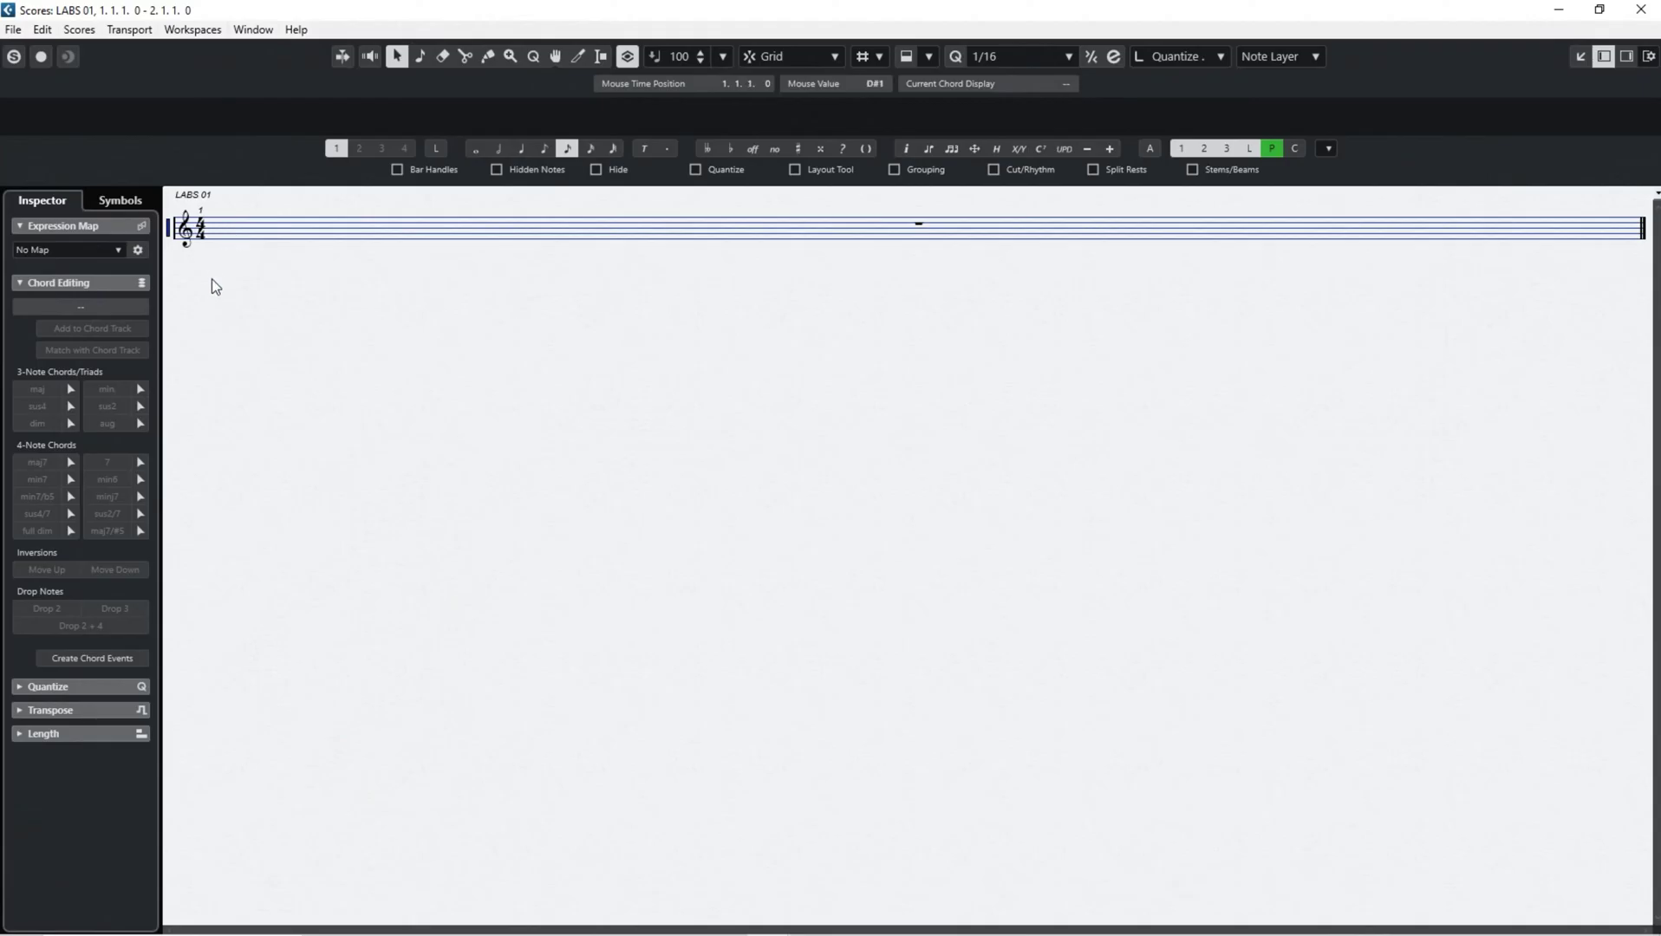
Check the 4-Note Chords context menus, collapse Chord Editing, and open the 'No Map' expression map list
right_click(70, 464)
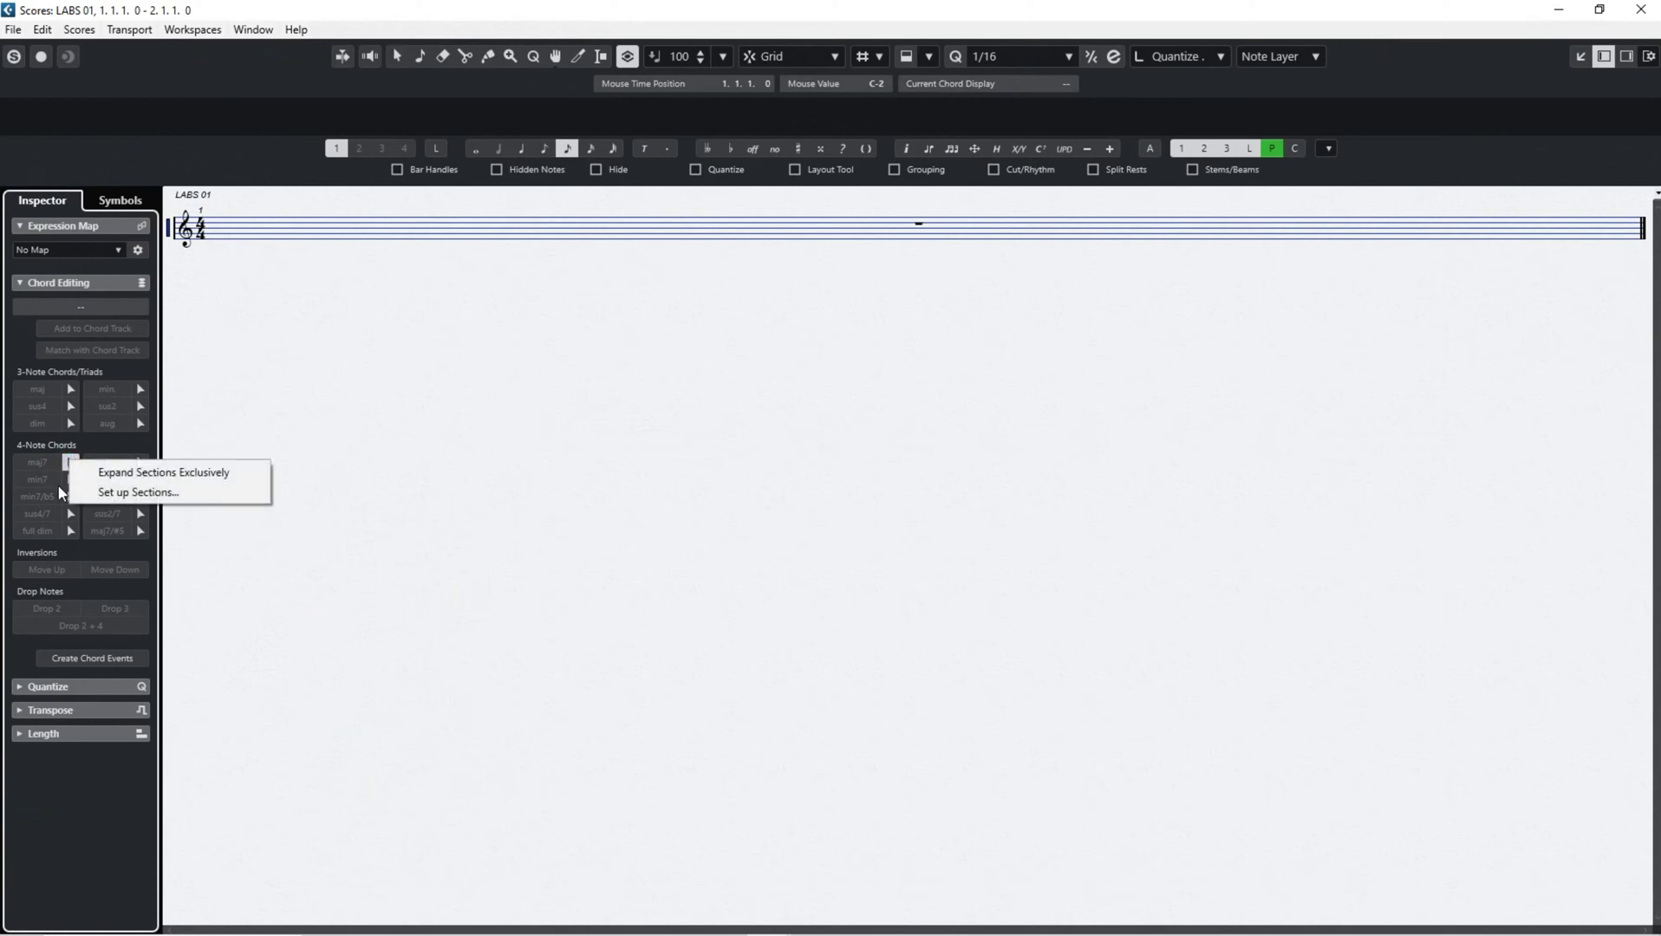
click(61, 493)
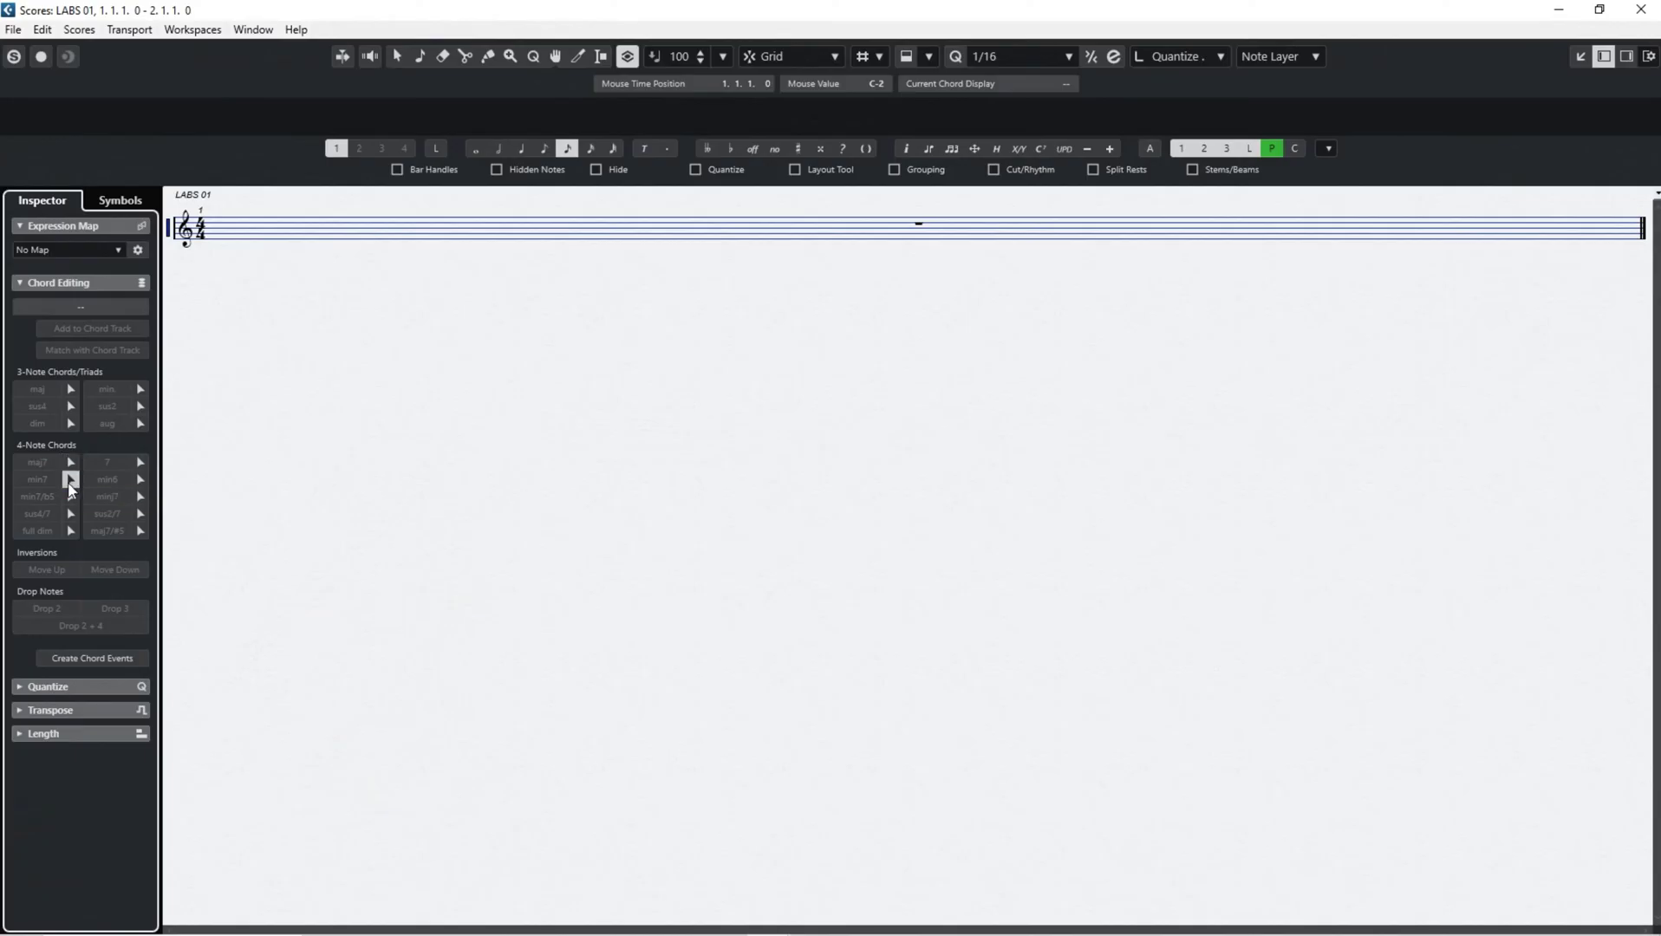
right_click(70, 486)
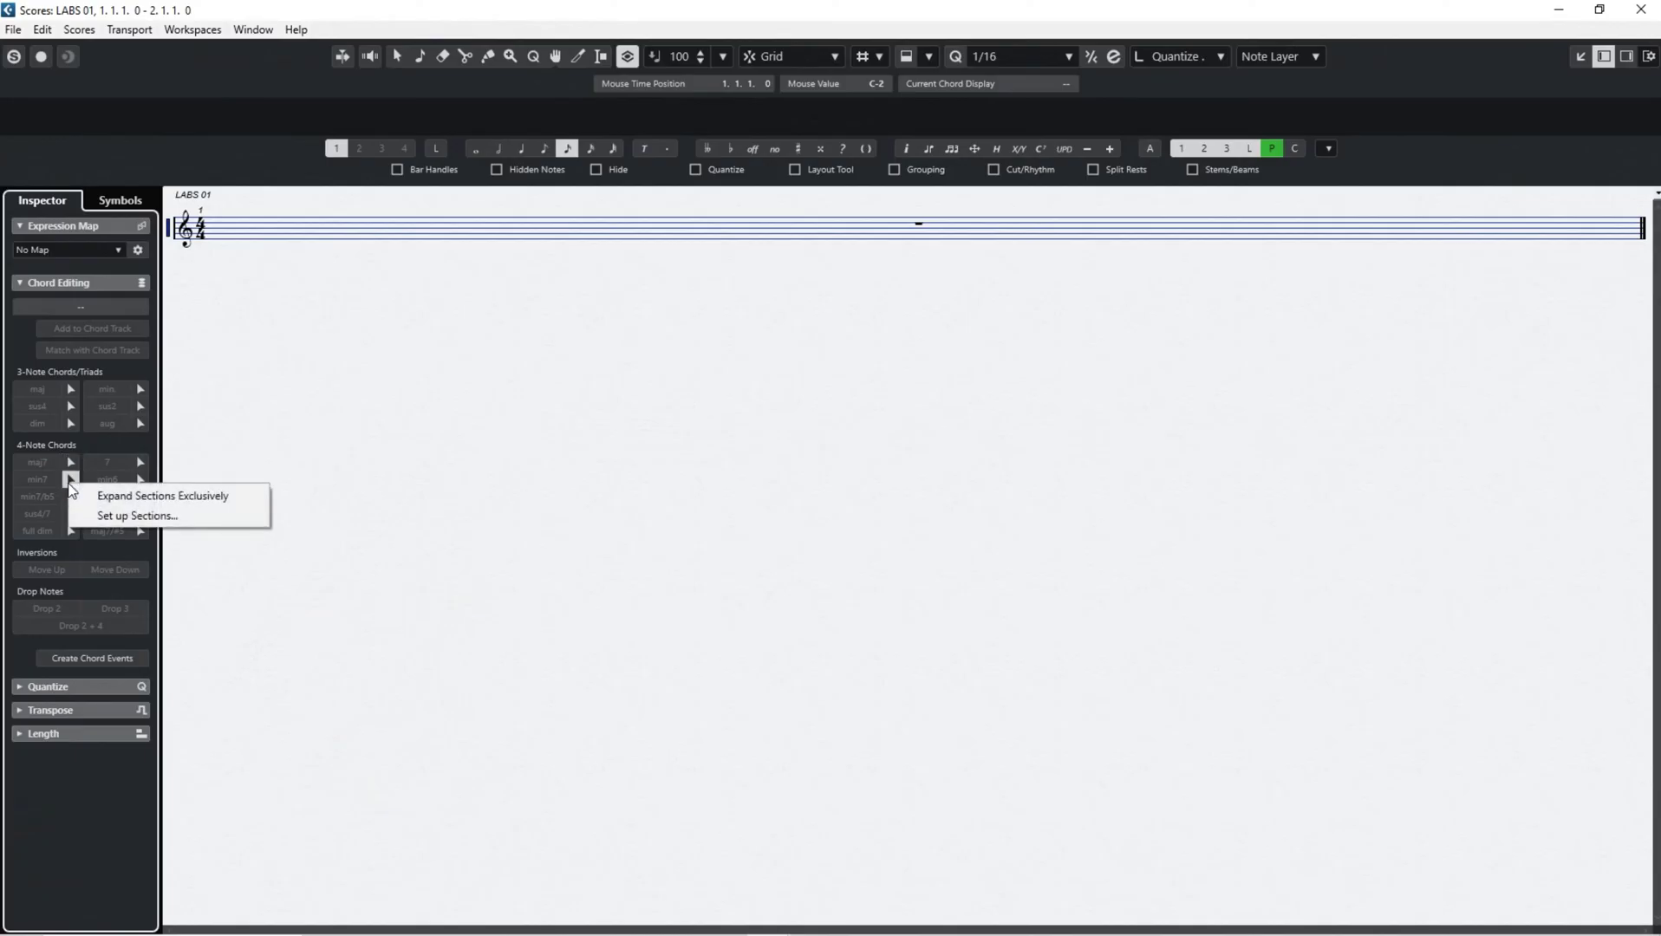
click(121, 410)
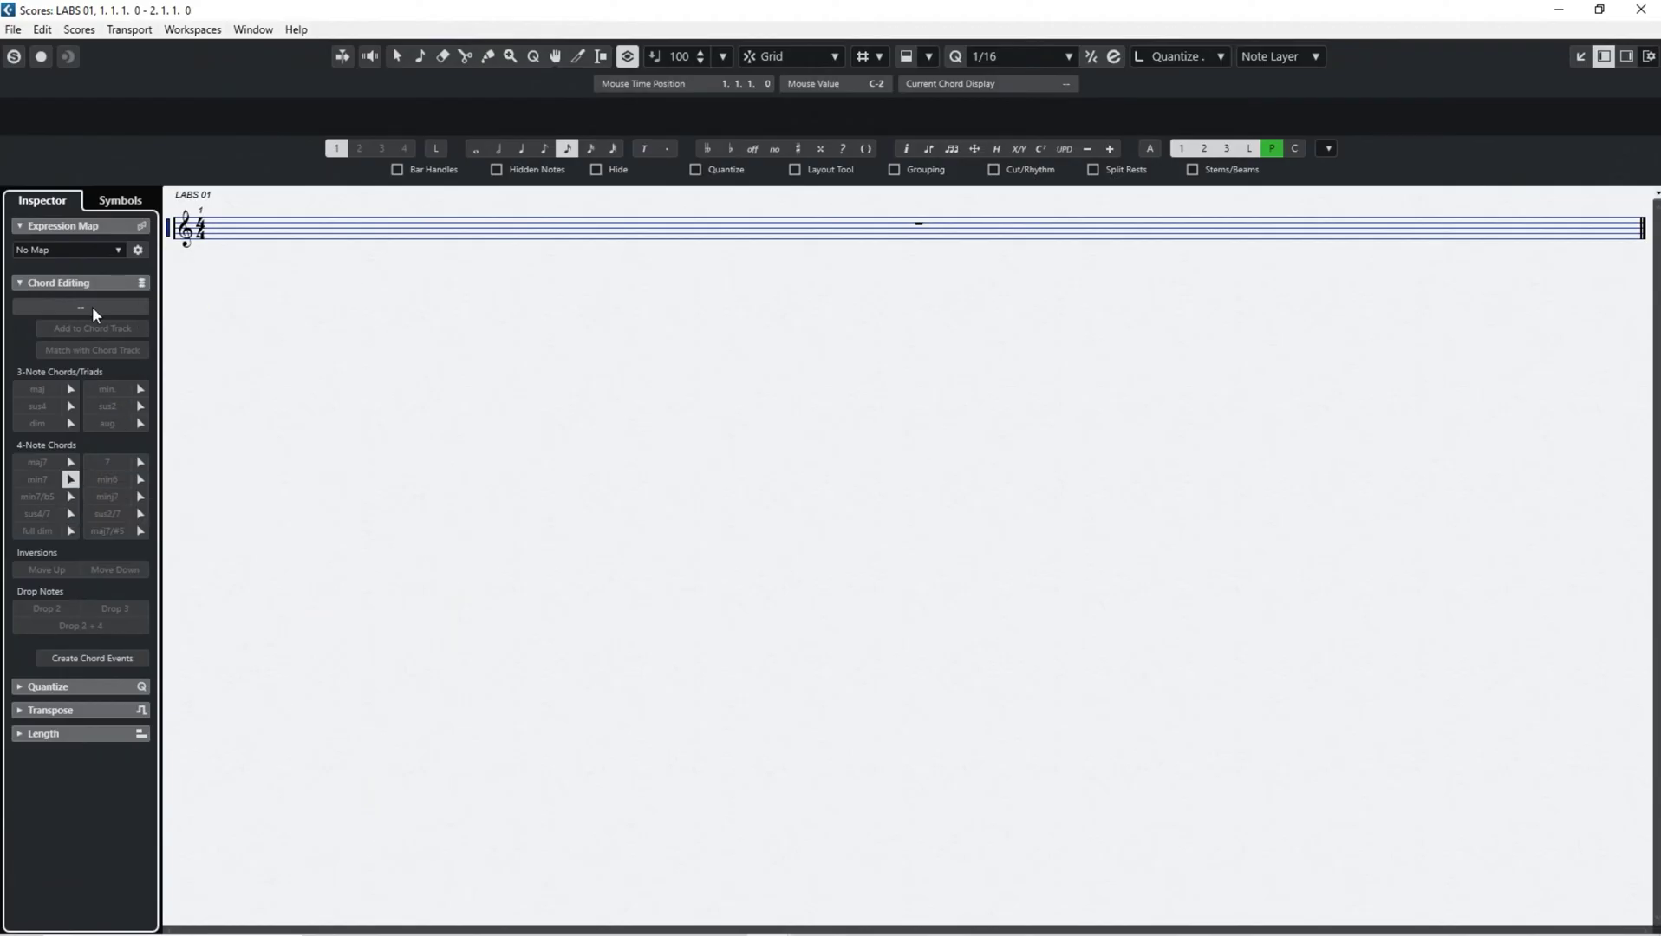
click(140, 288)
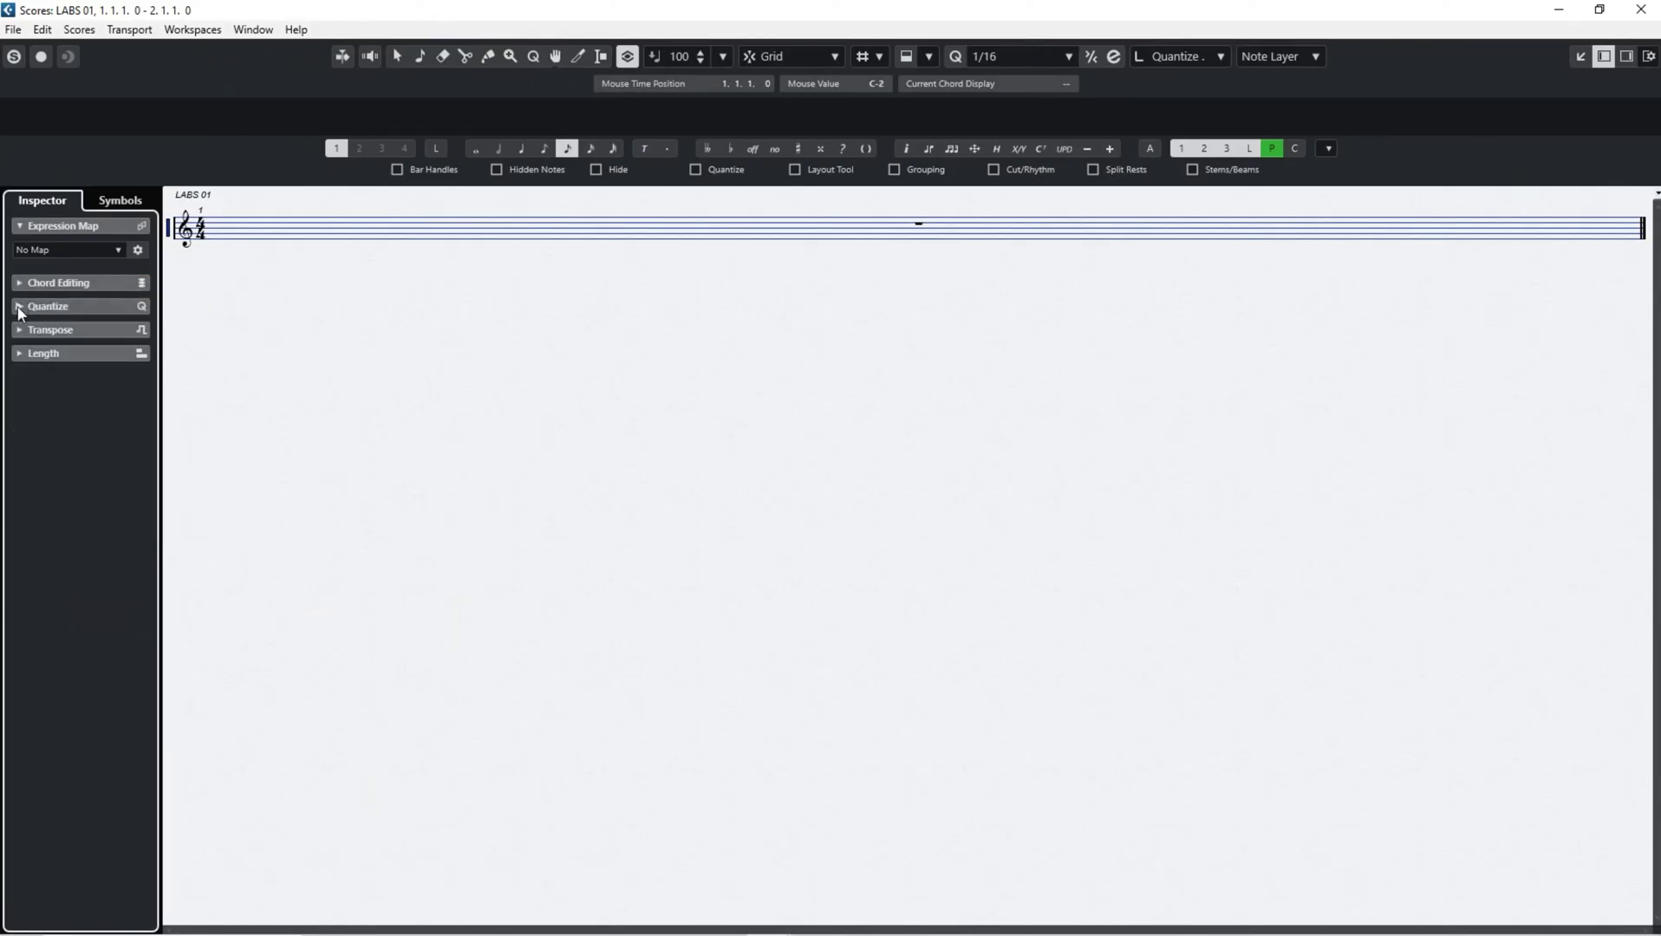
click(120, 250)
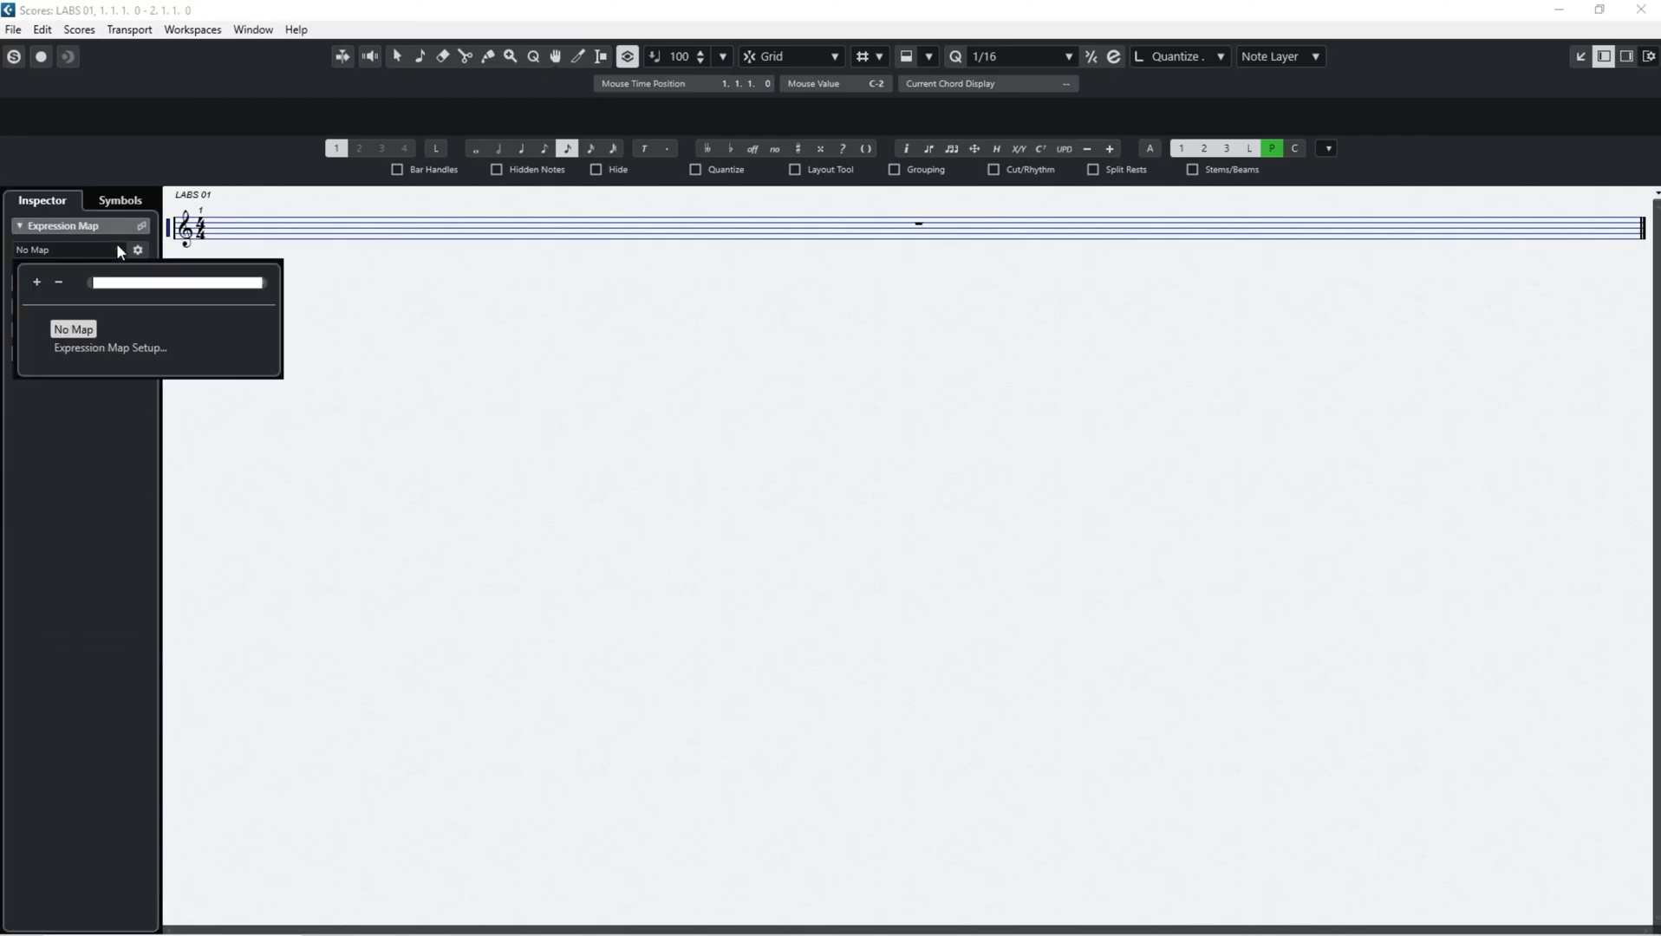
Open Expression Map Setup from the dropdown and close it, leaving No Map assigned
click(110, 350)
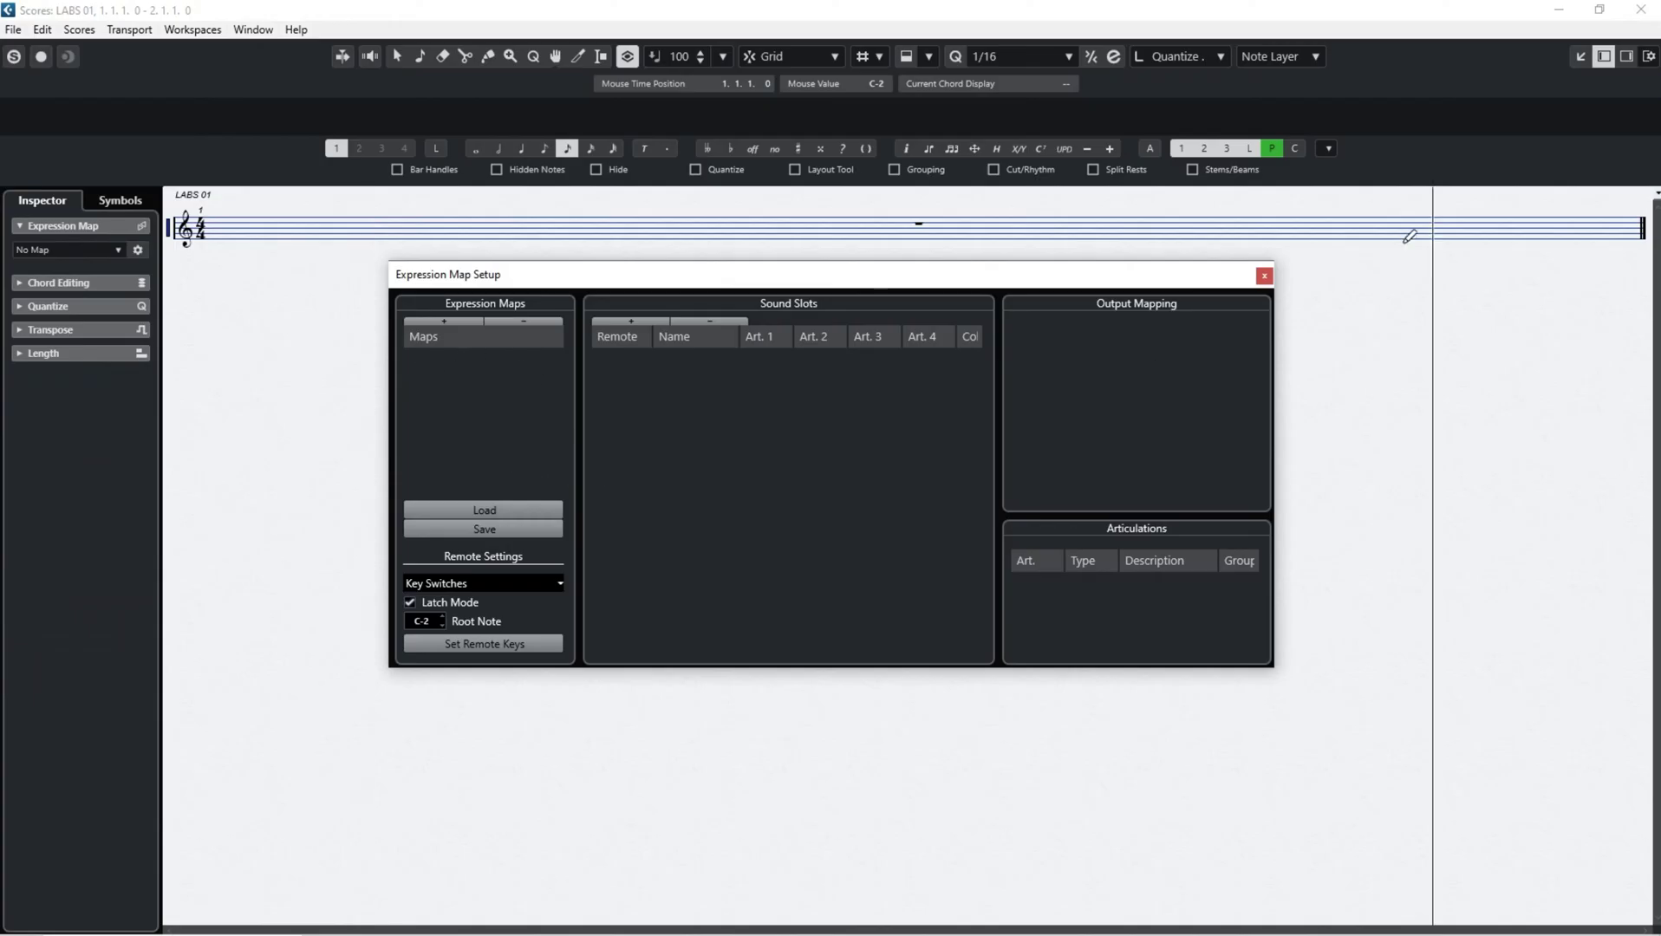
click(1264, 276)
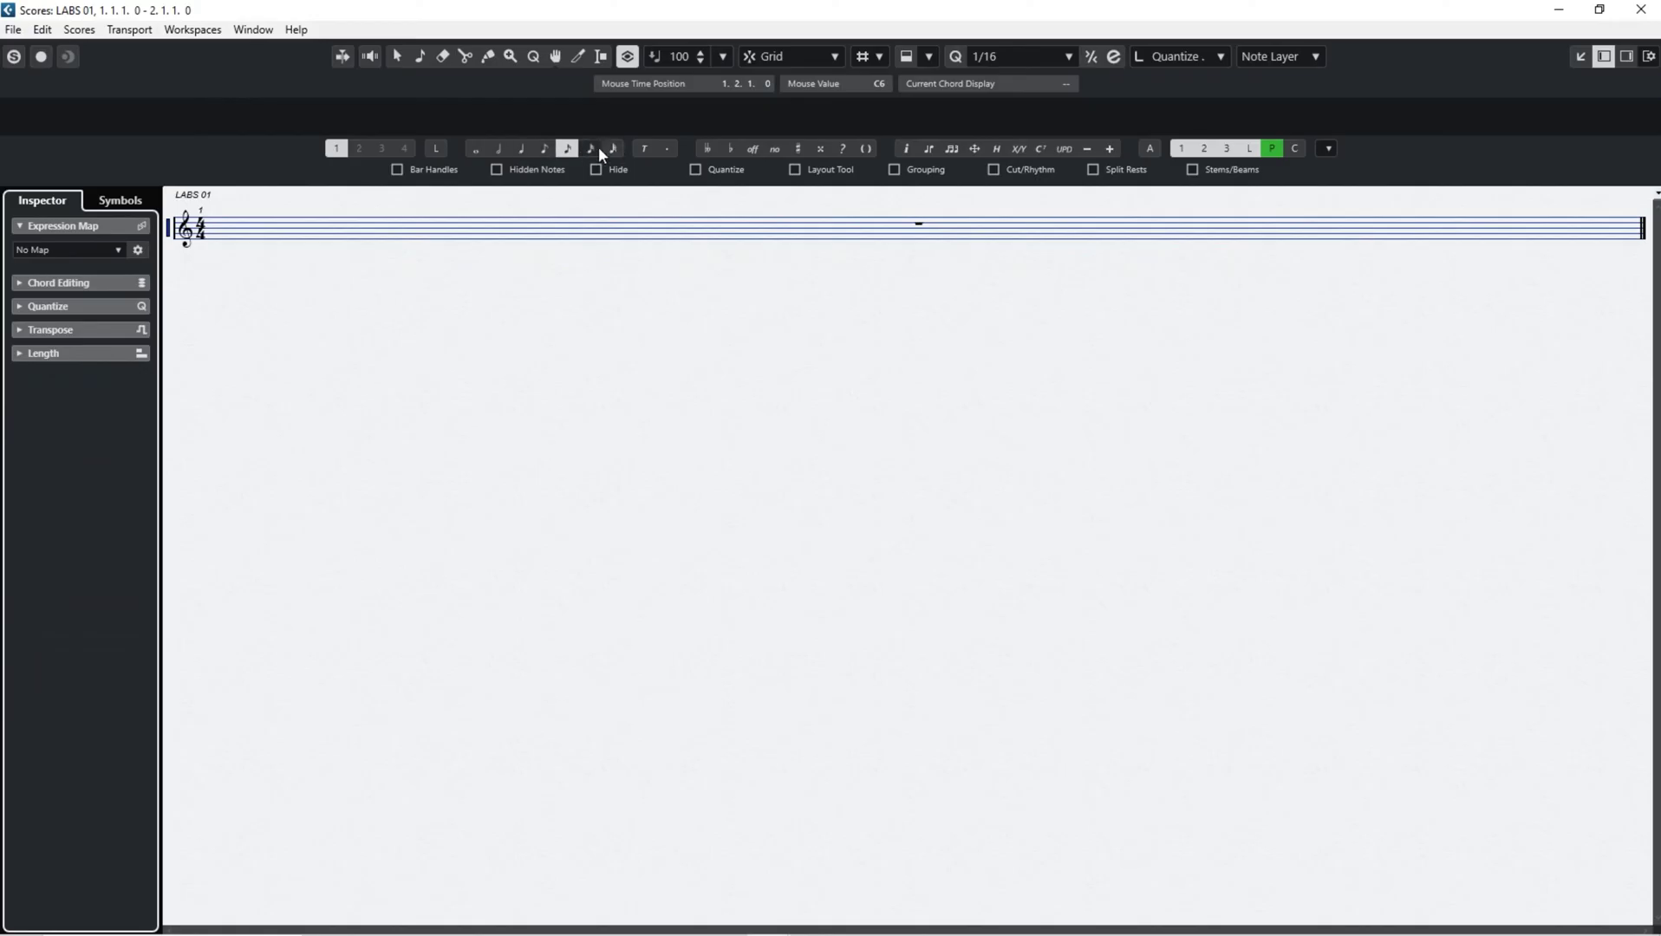
Write a half note at bar 1 beat 1, apply the maj triad for B major, and close the Score Editor
click(509, 149)
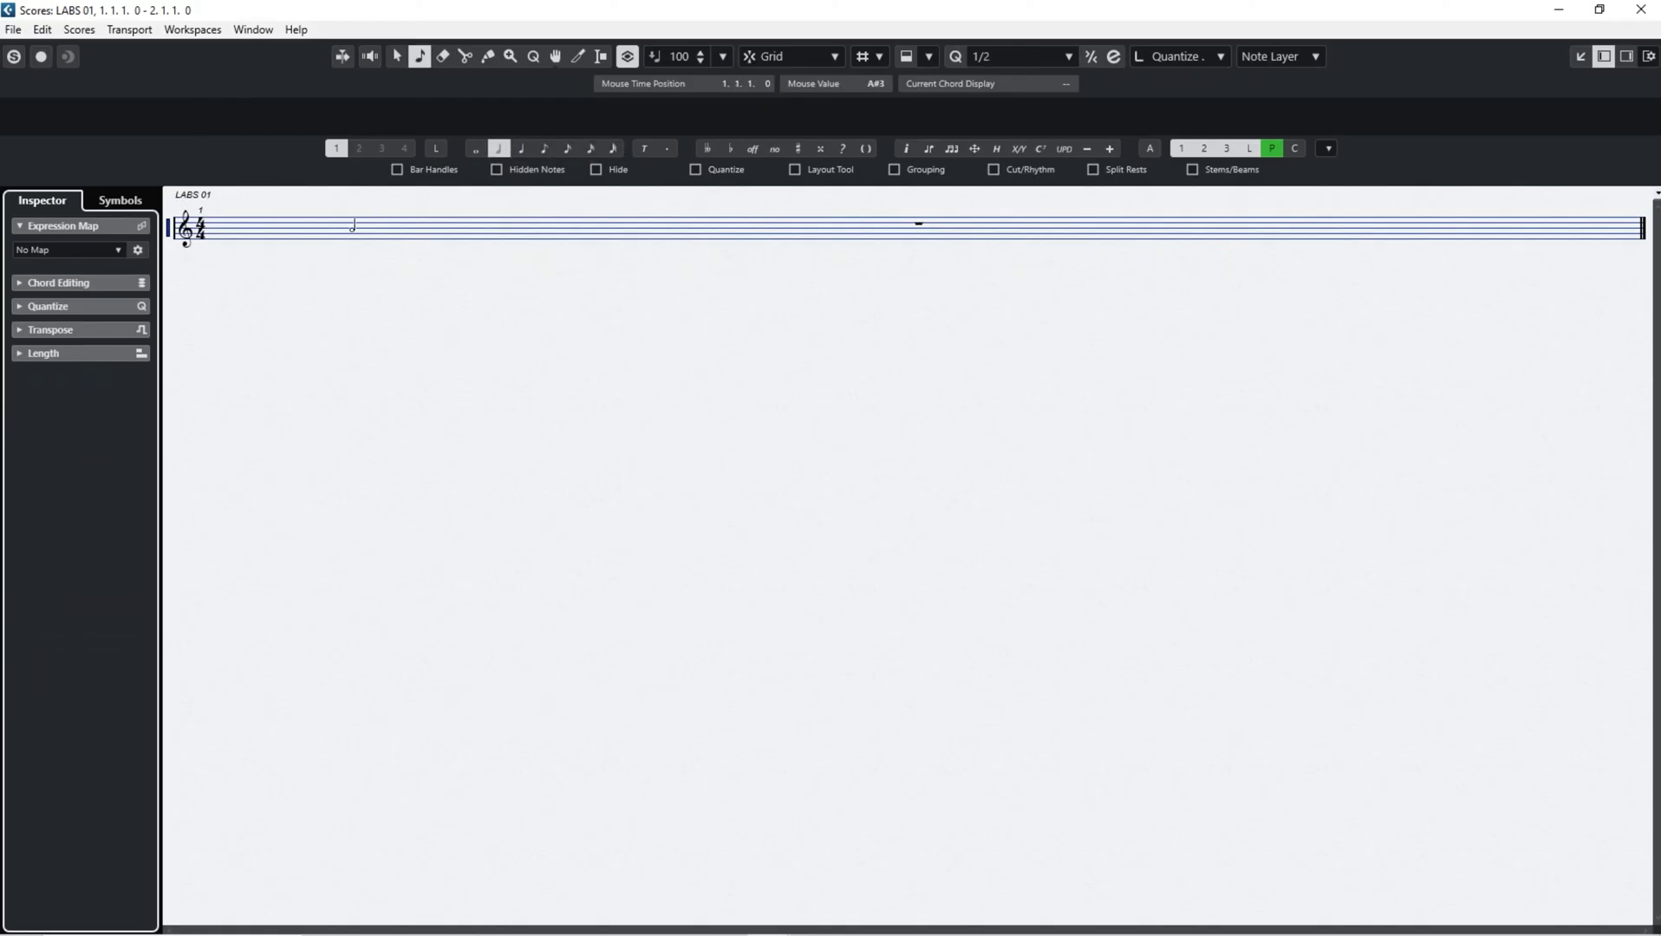
click(219, 227)
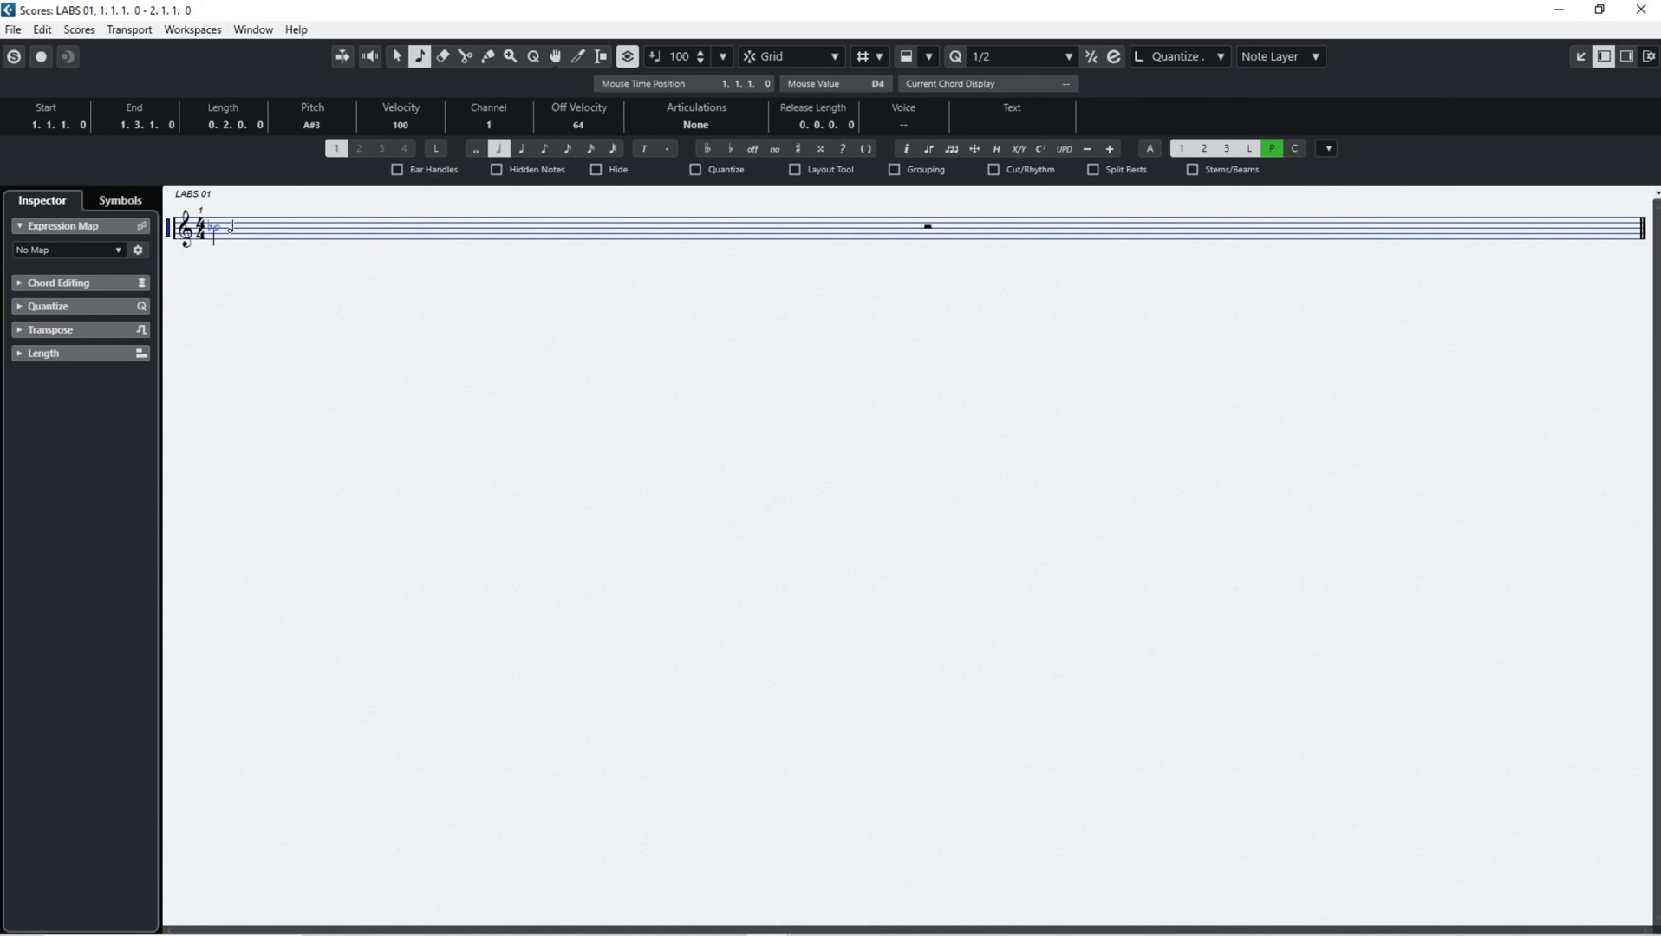
click(19, 283)
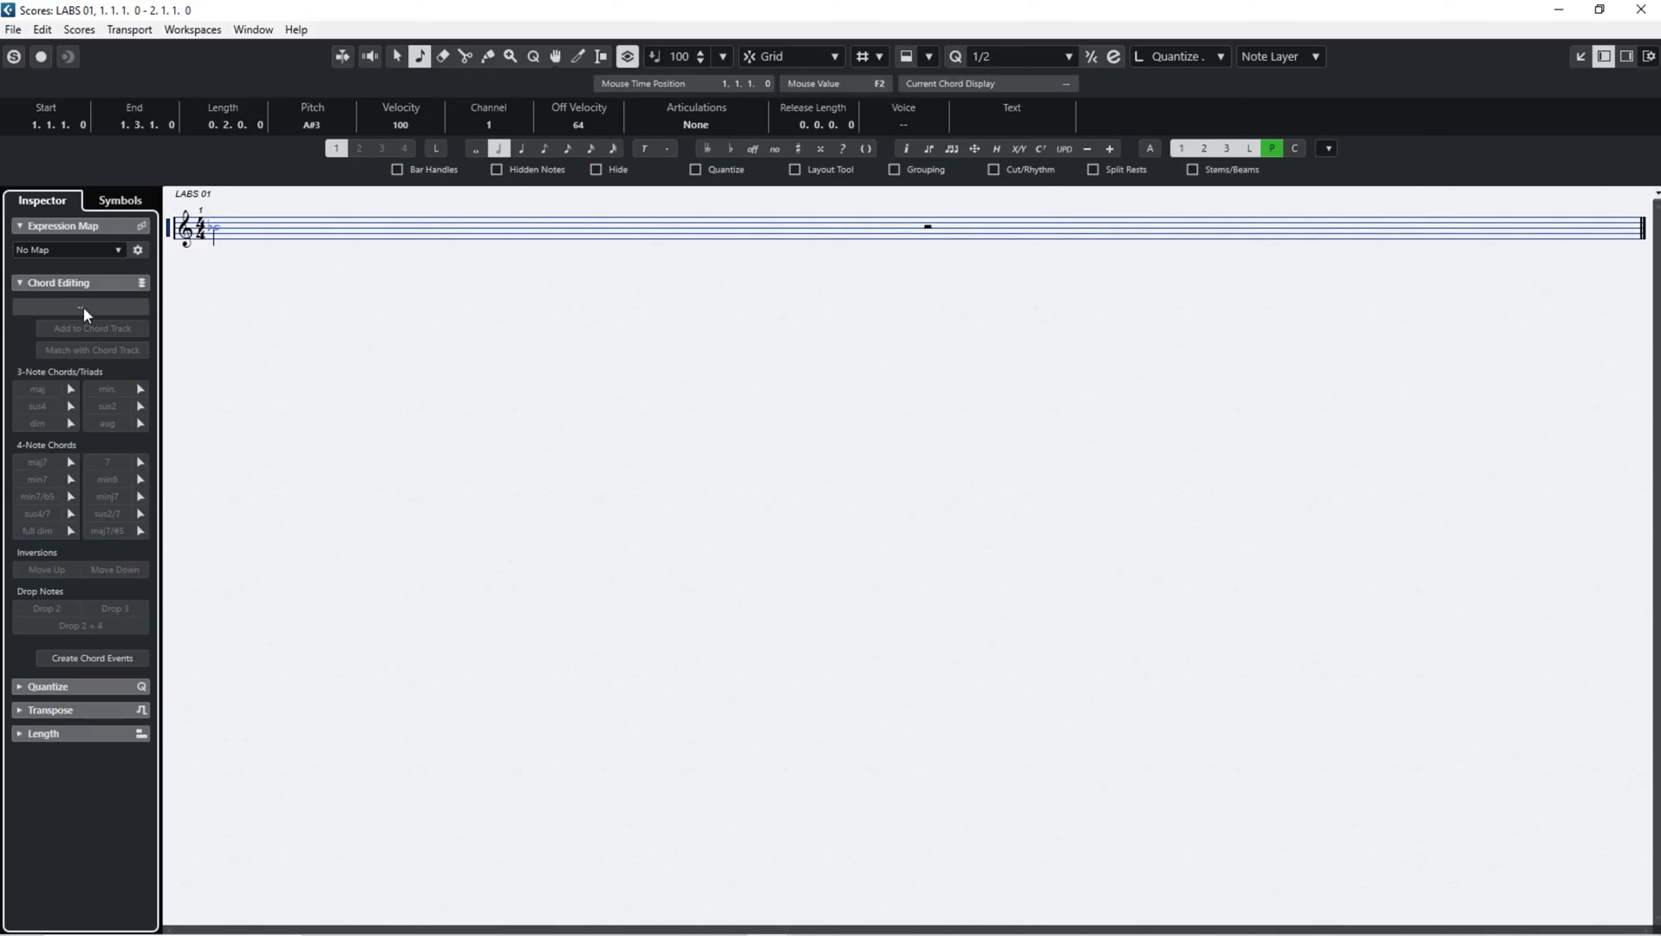
click(71, 389)
mouse_move(68, 388)
mouse_down()
mouse_move(130, 355)
mouse_move(219, 243)
mouse_up()
click(262, 226)
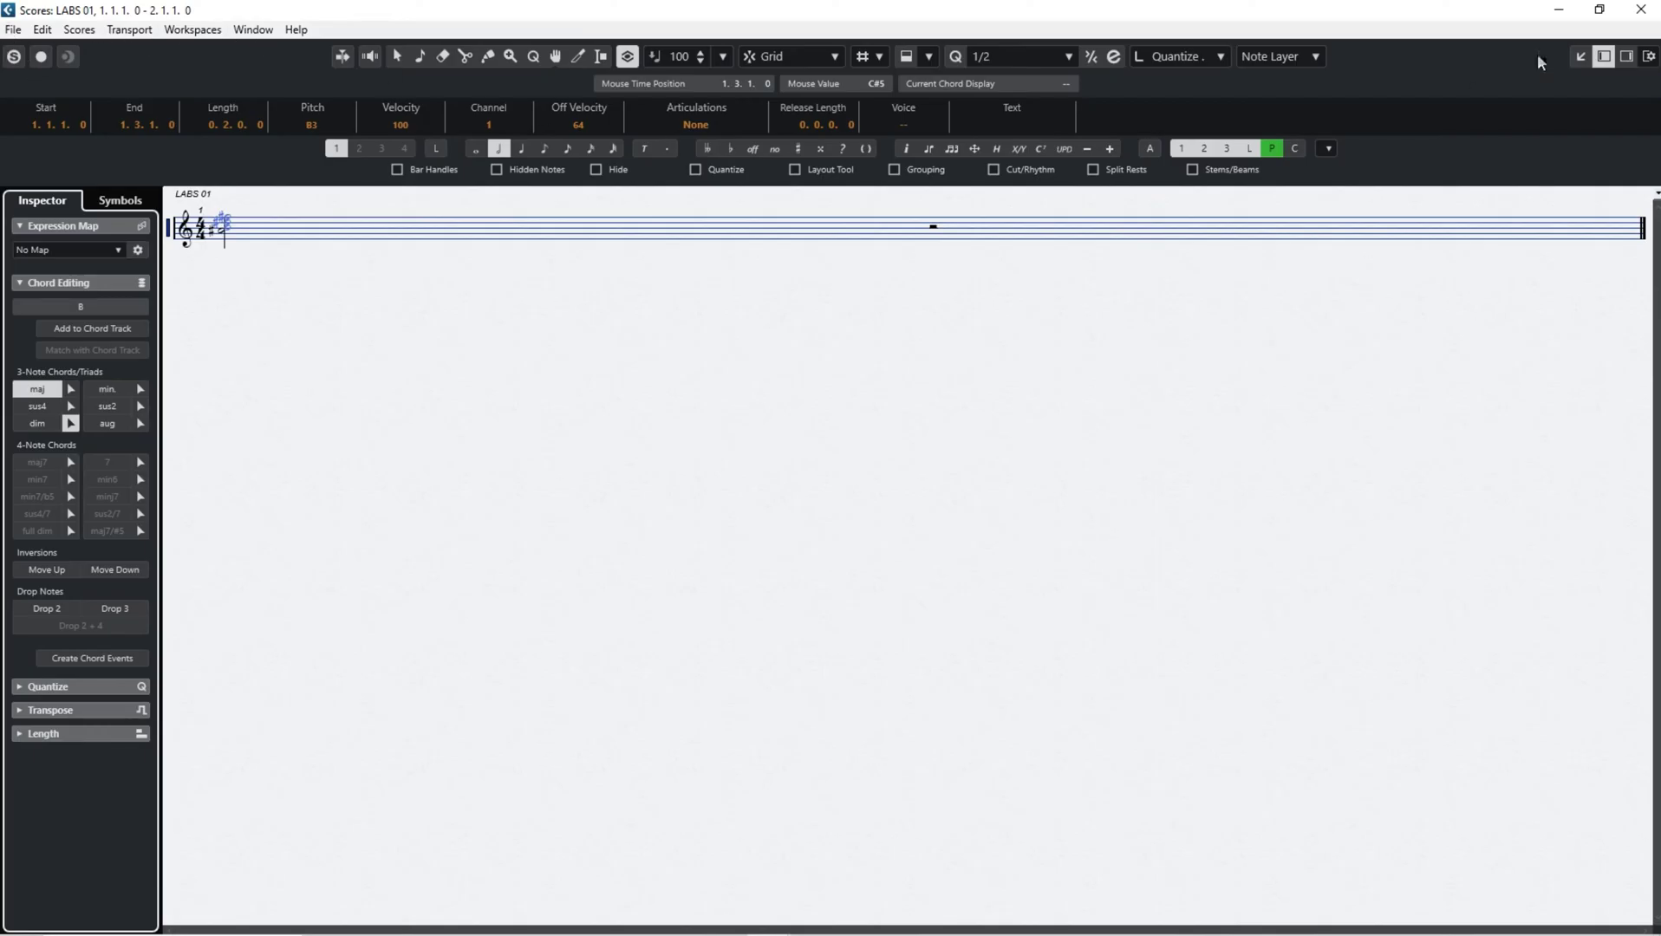
click(1643, 9)
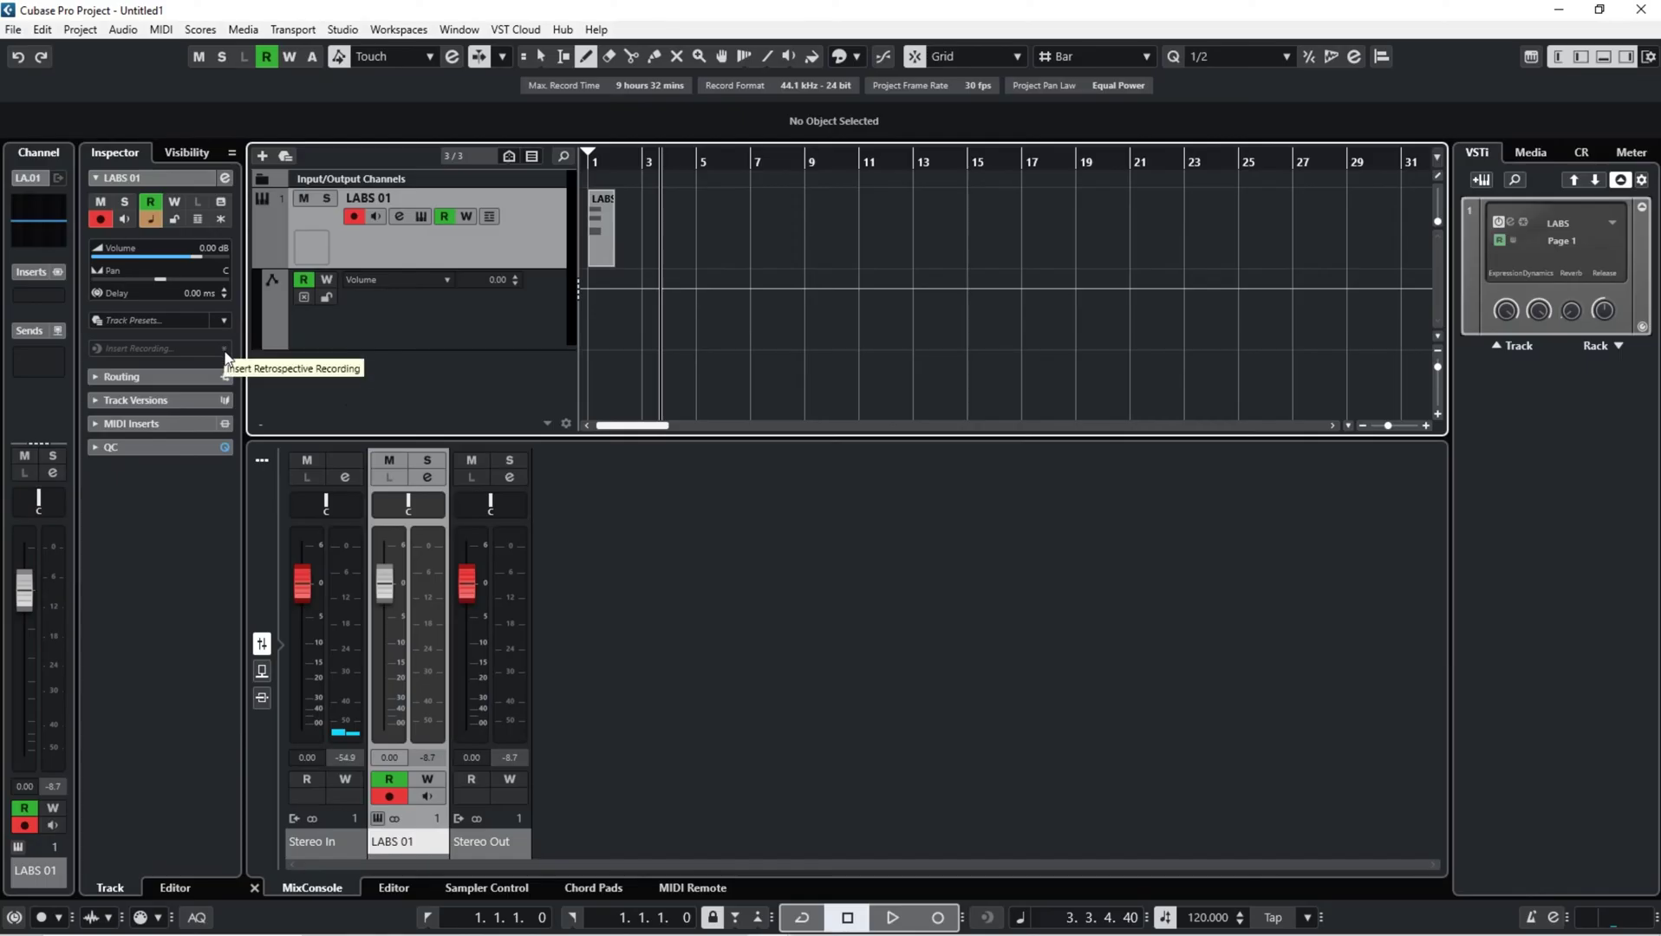
Expand Routing in the Inspector and toggle Track Versions on and off
click(95, 377)
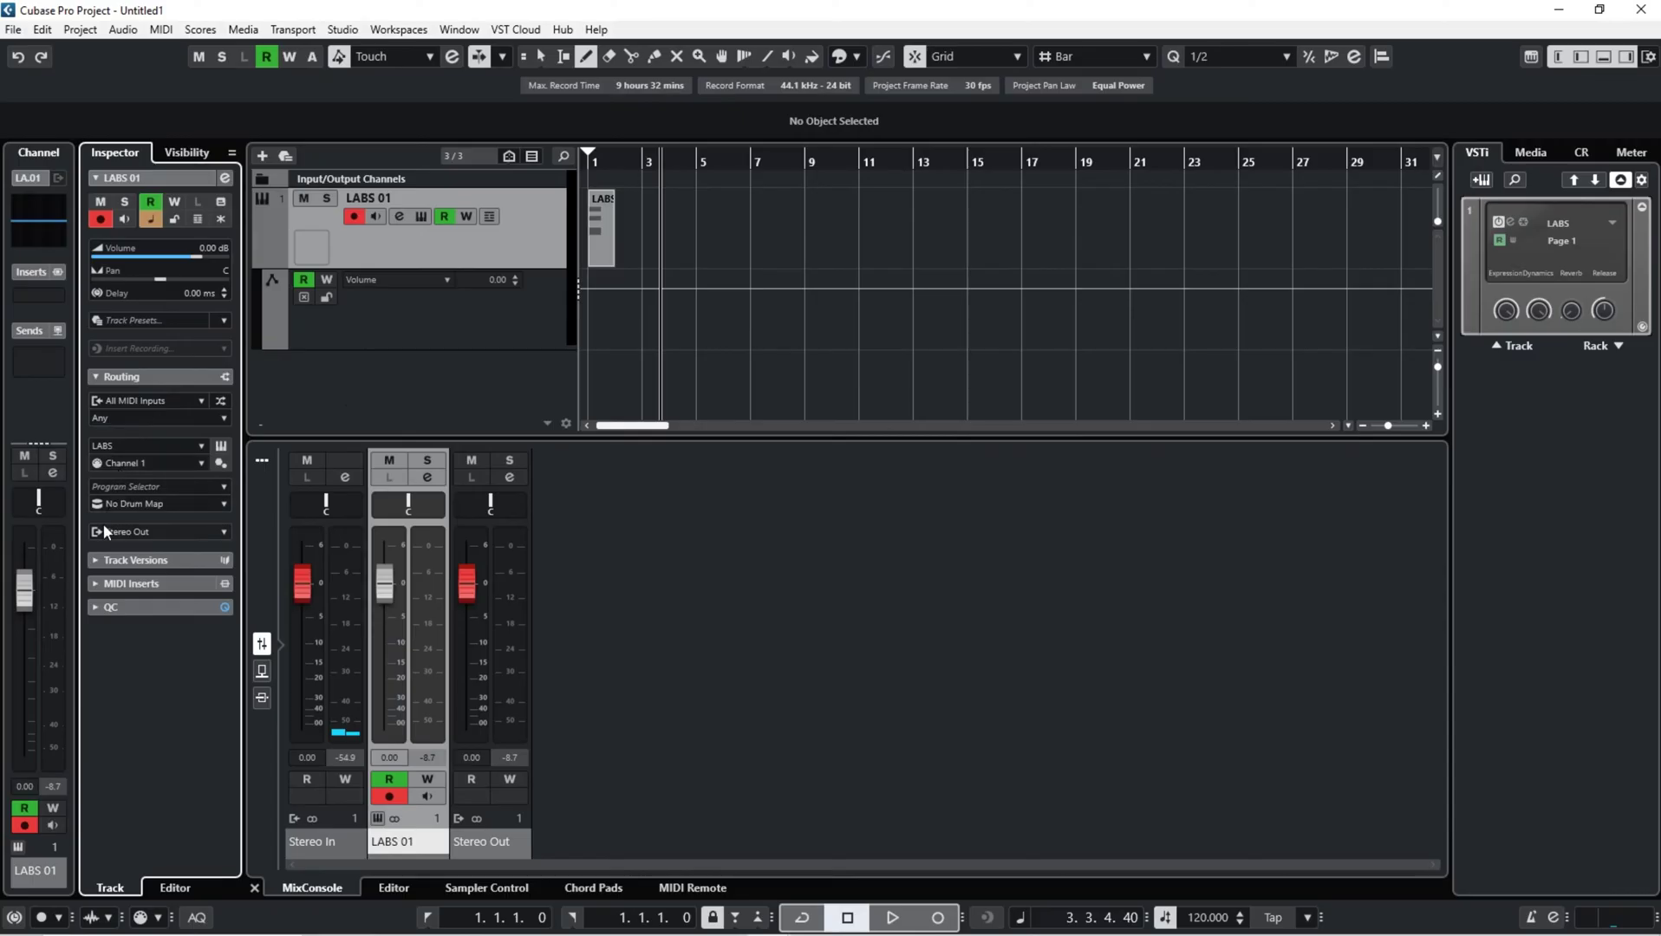
click(98, 561)
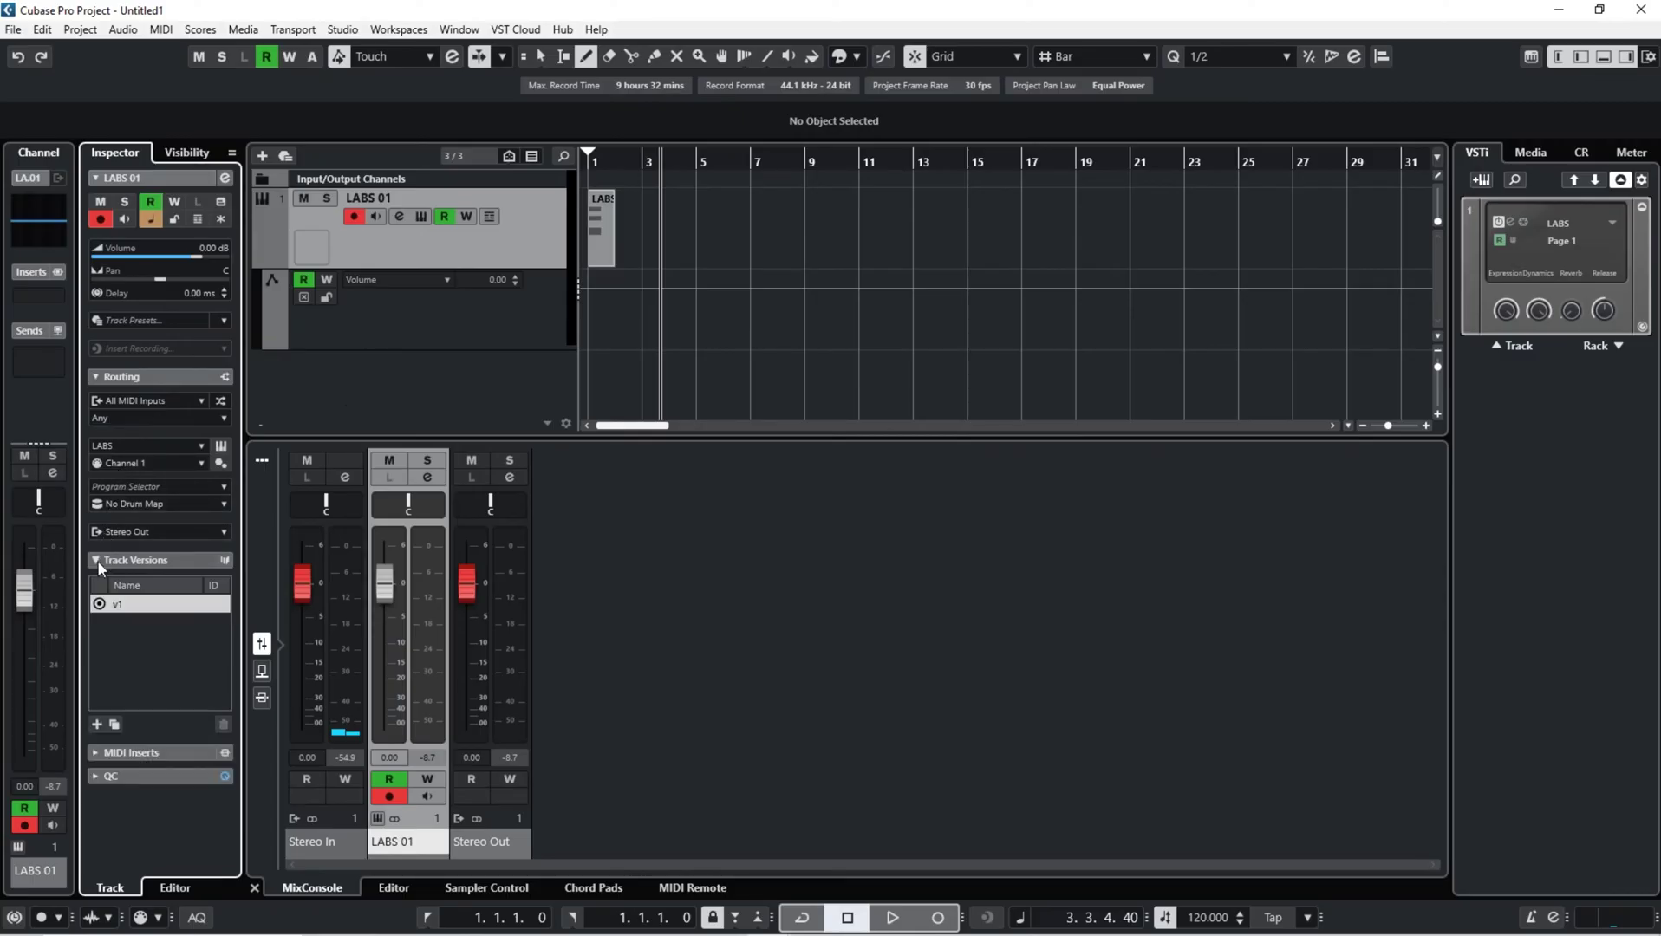
click(119, 560)
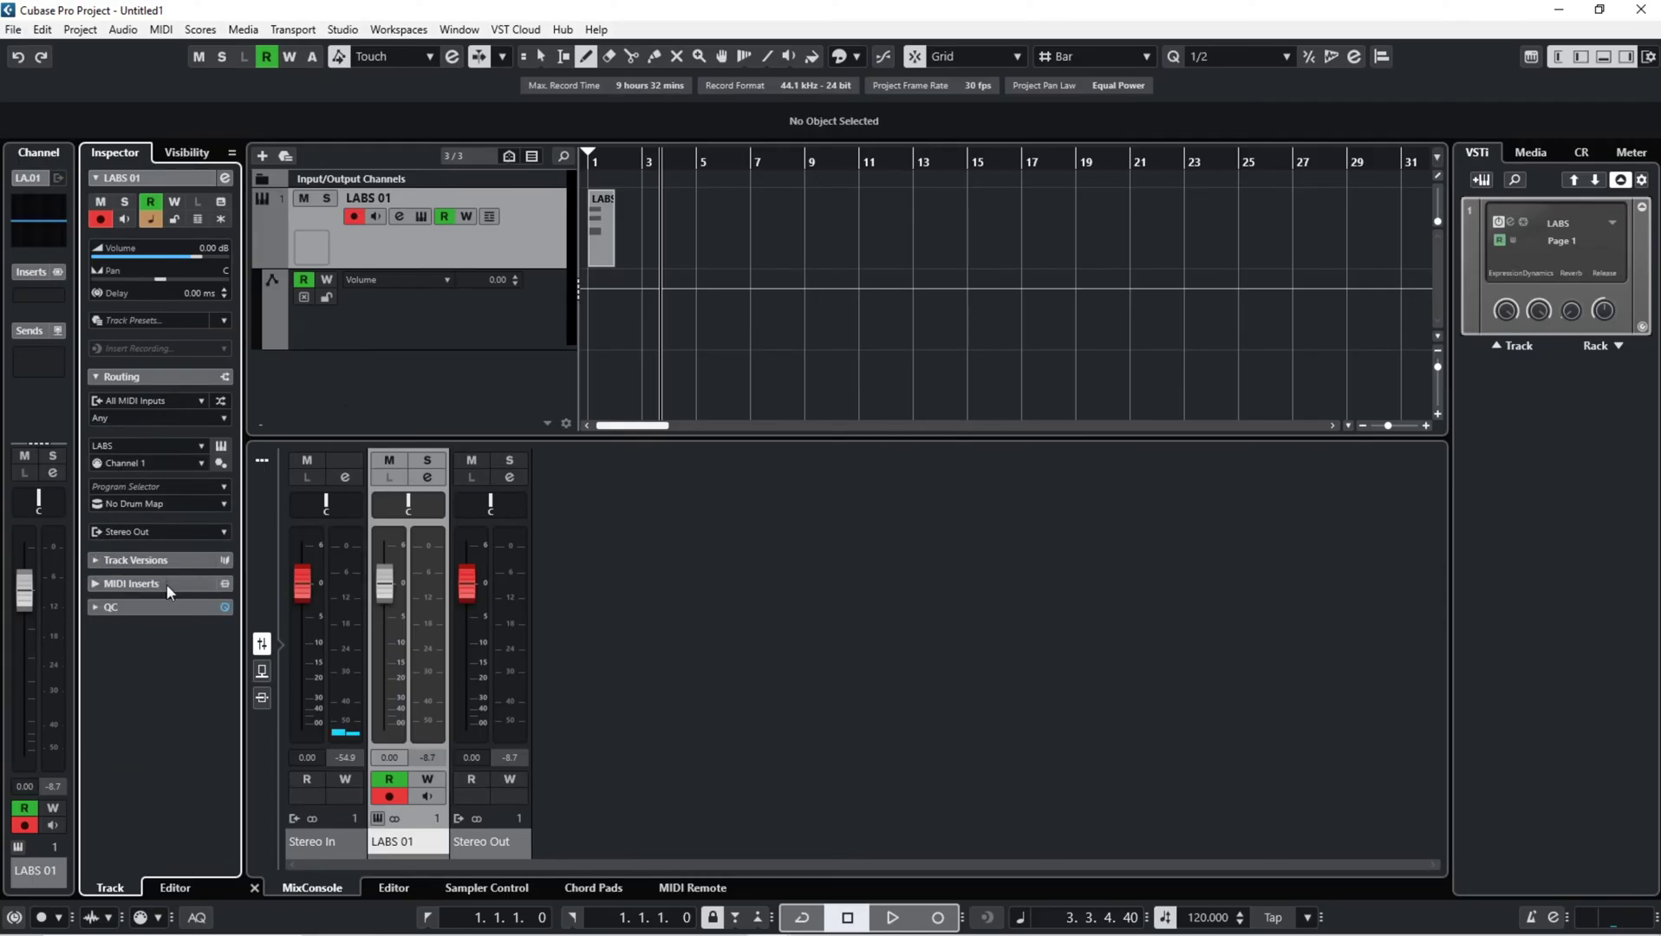
Expand MIDI Inserts, browse the first insert's effects list without choosing, and bring up Chord Pads
click(102, 585)
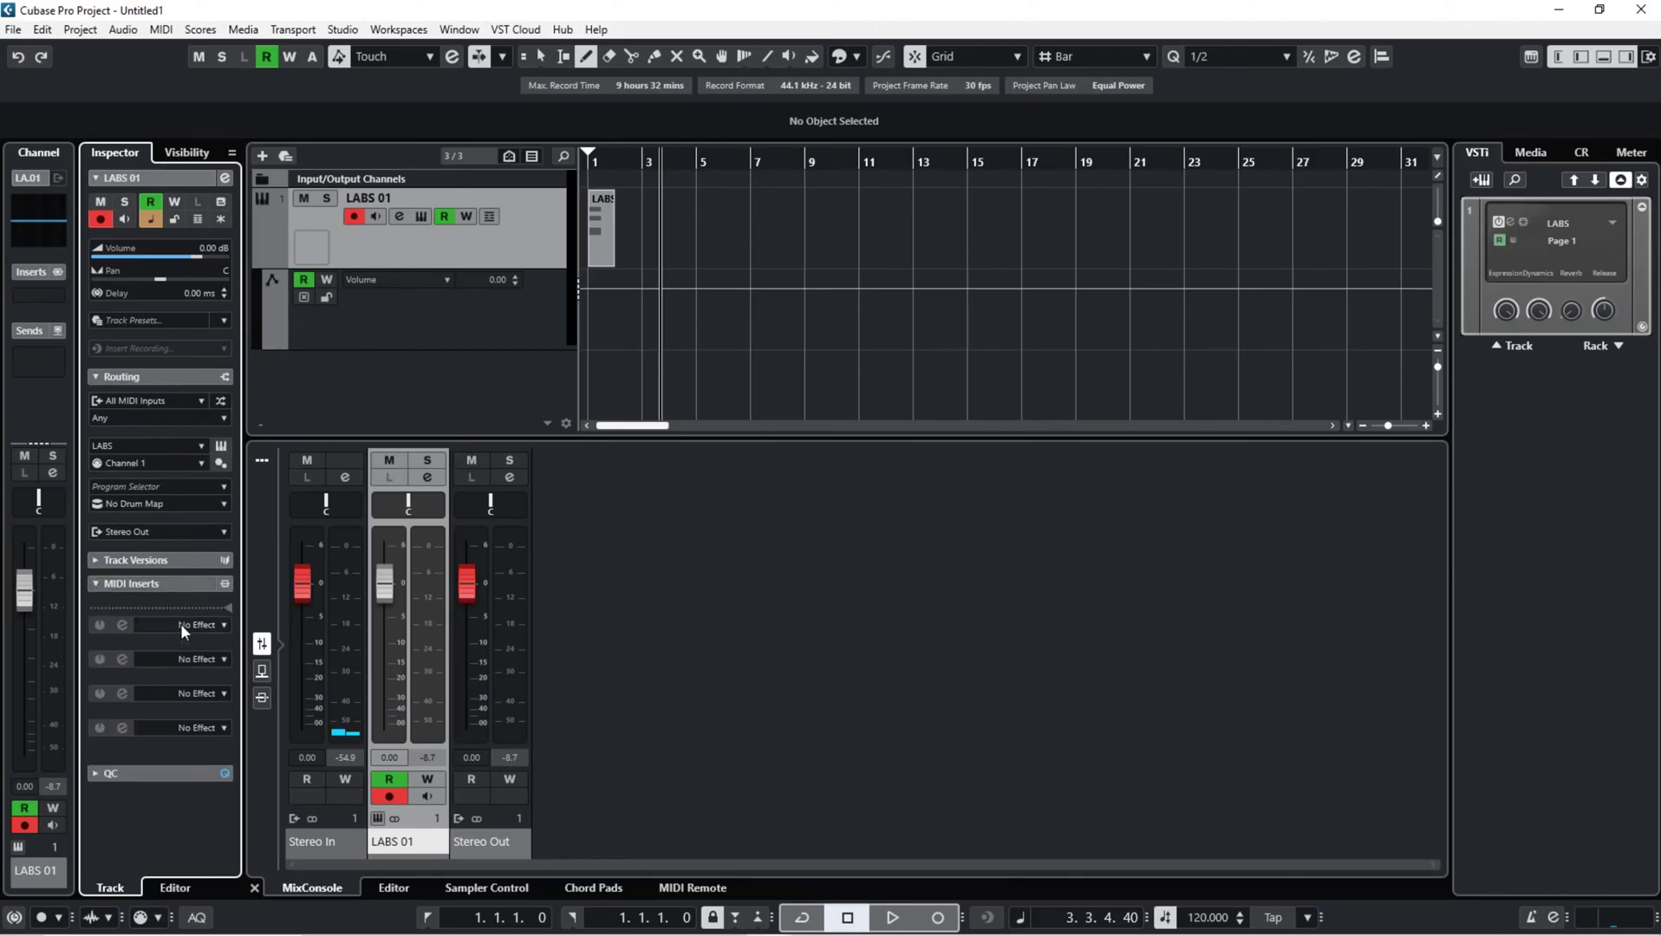
click(220, 624)
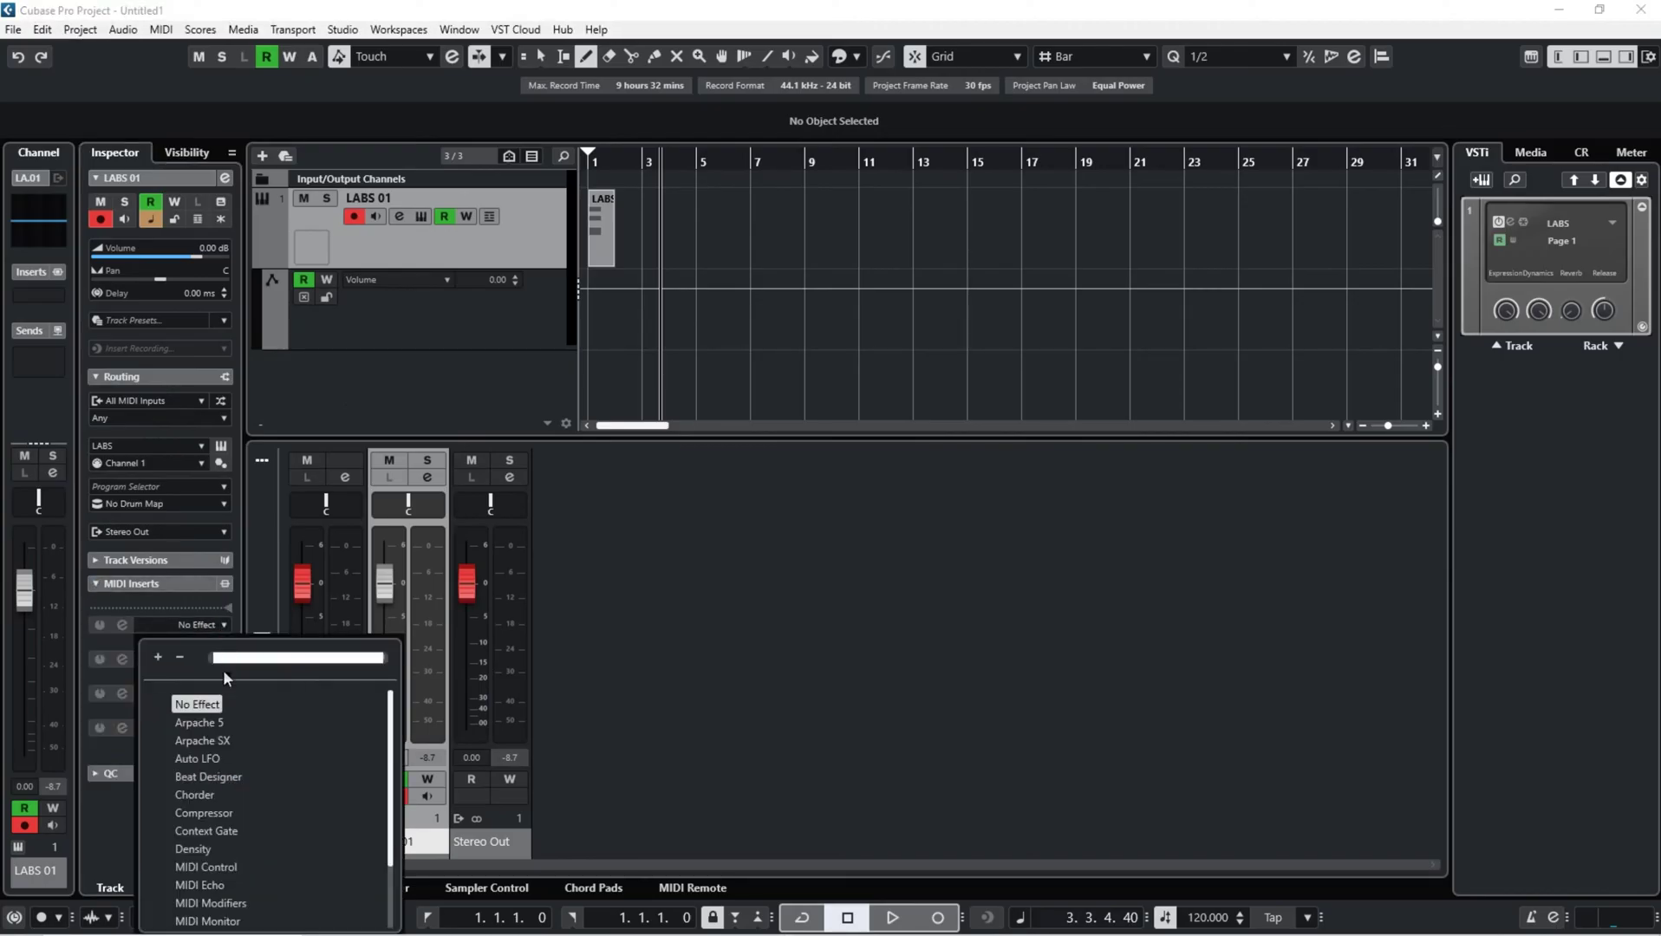
scroll(223, 796, down, 2)
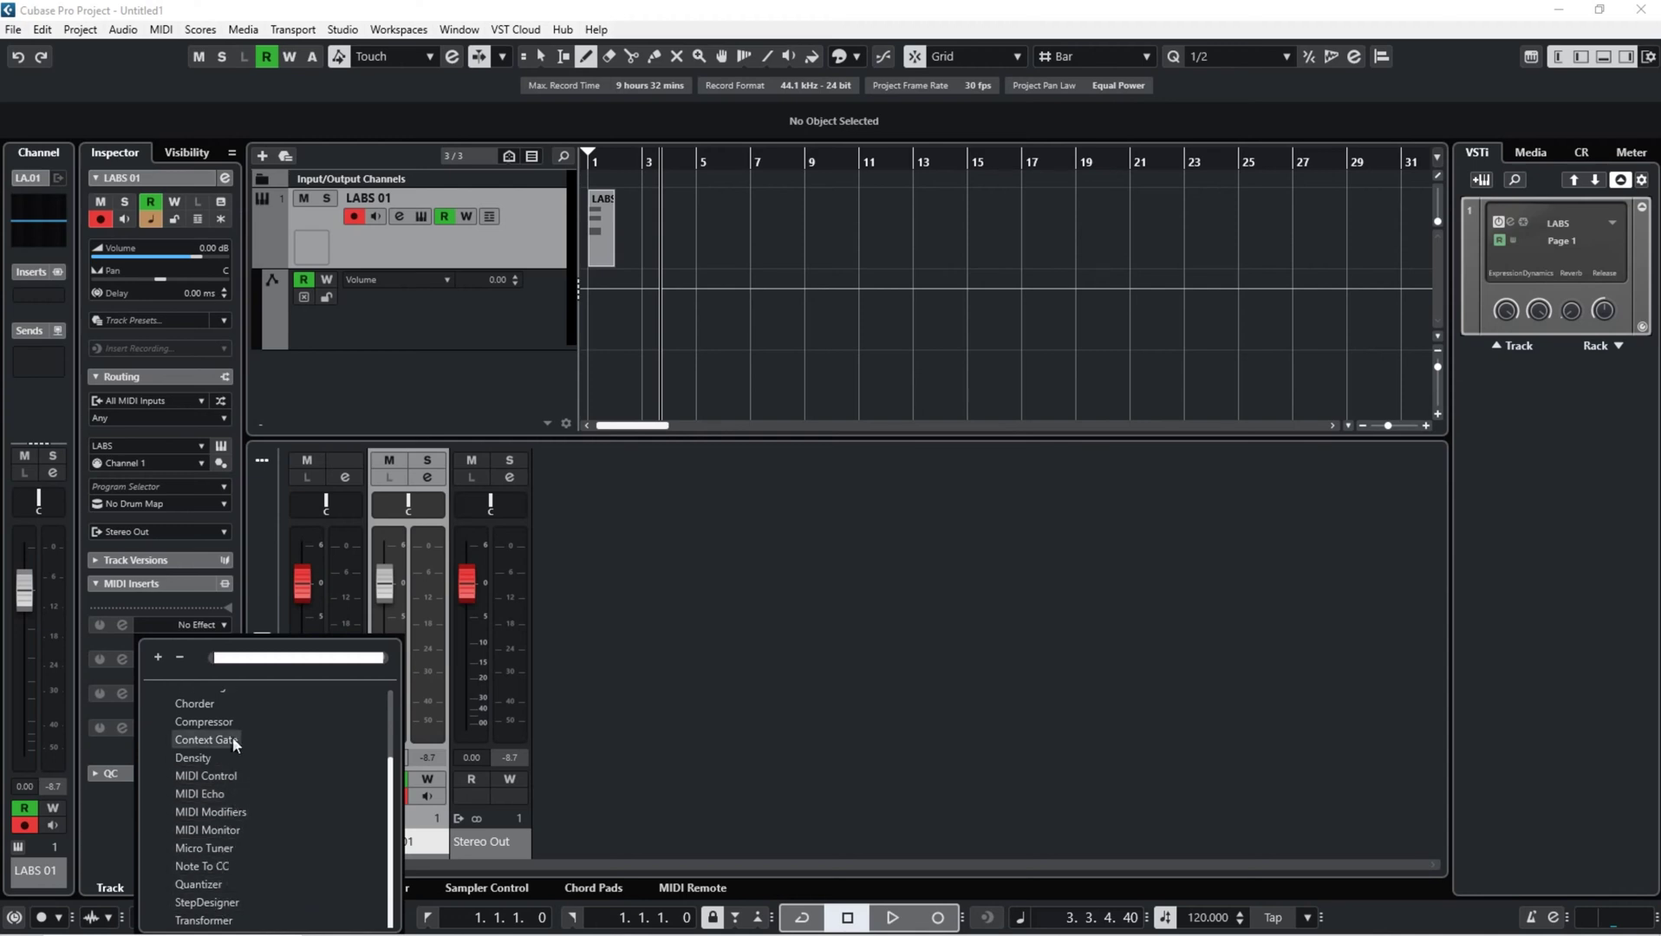
click(257, 530)
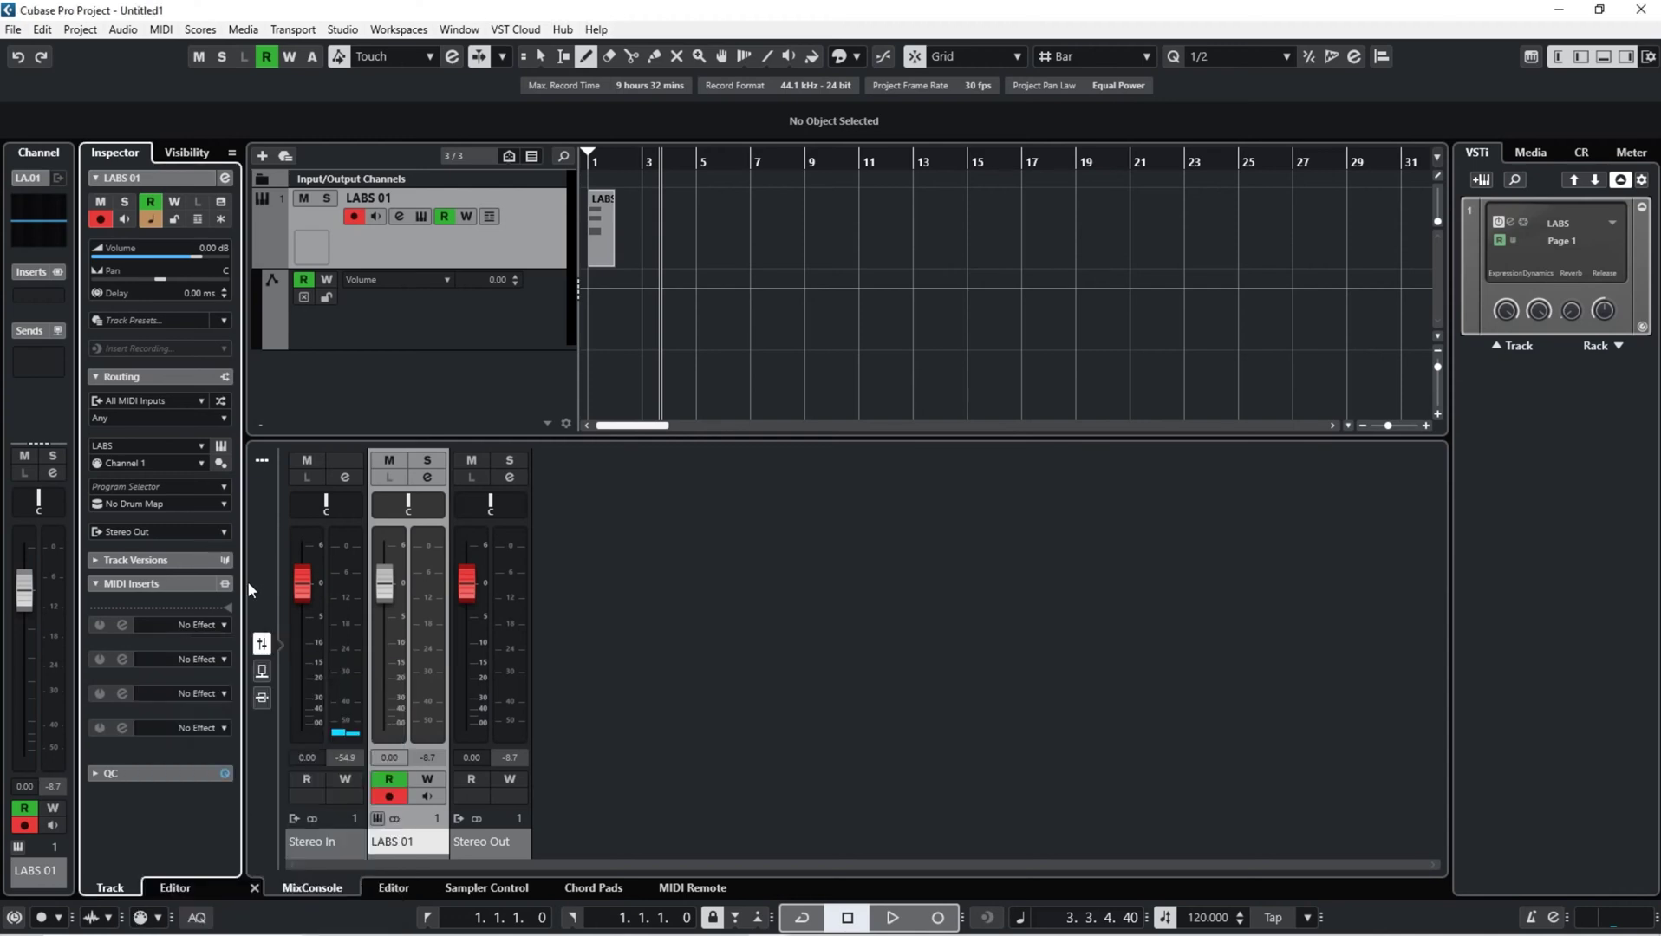
click(593, 887)
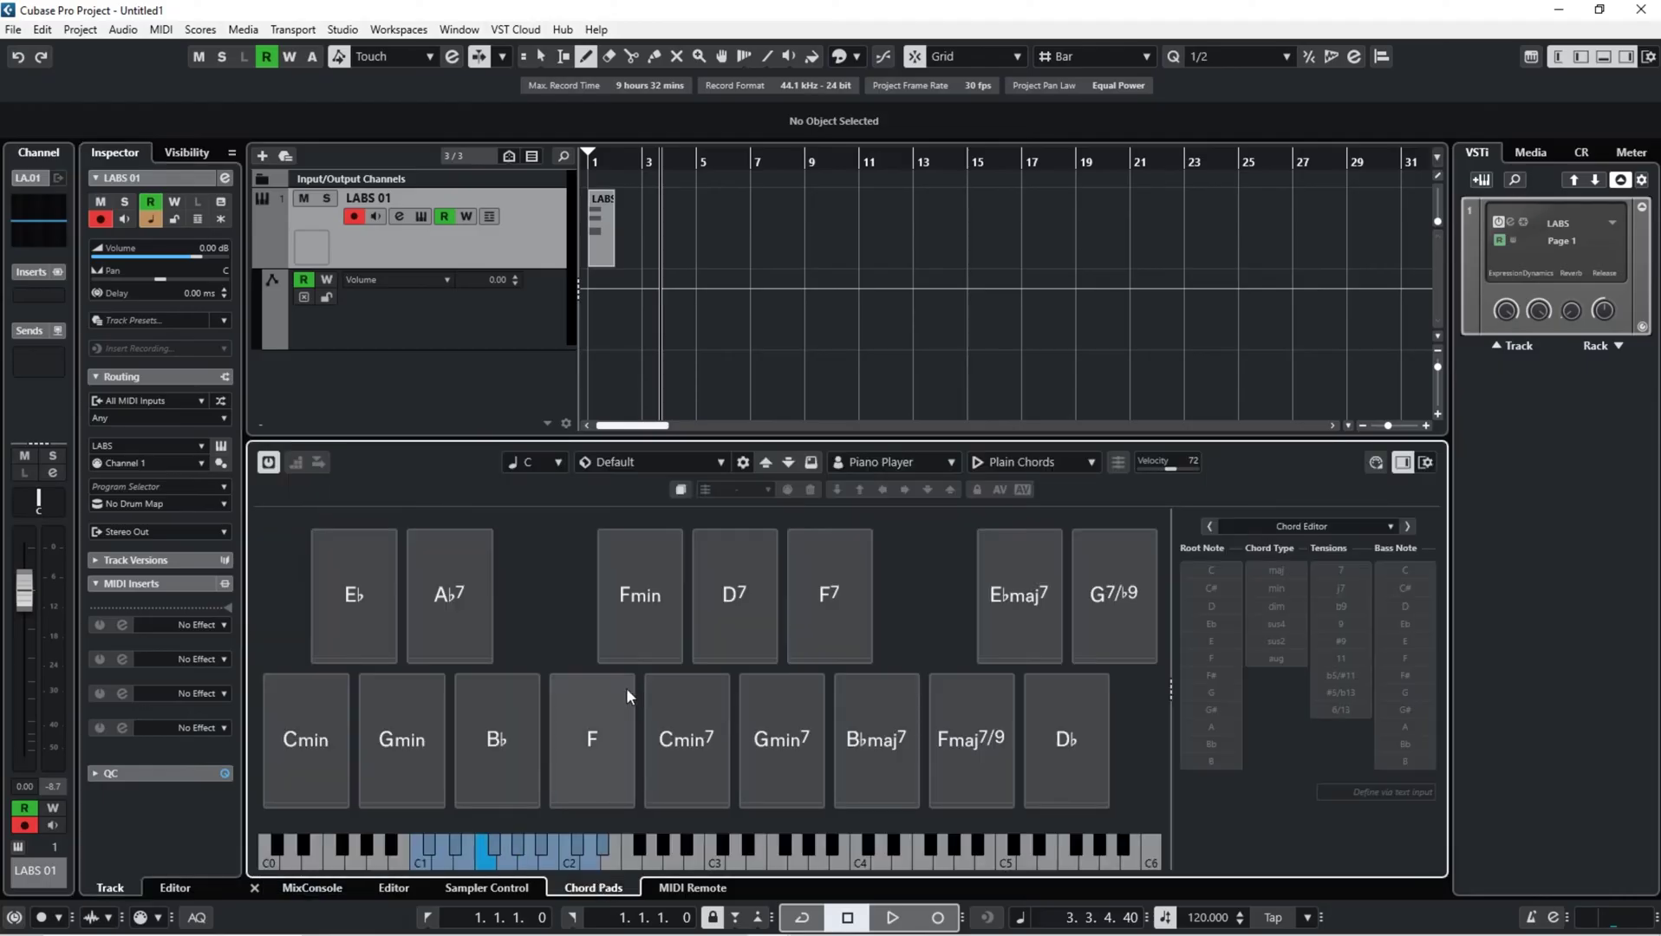
Play the F and Gmin7 pads, then set the Gmin7 pad's root to Bb, making Bbmin7
click(590, 741)
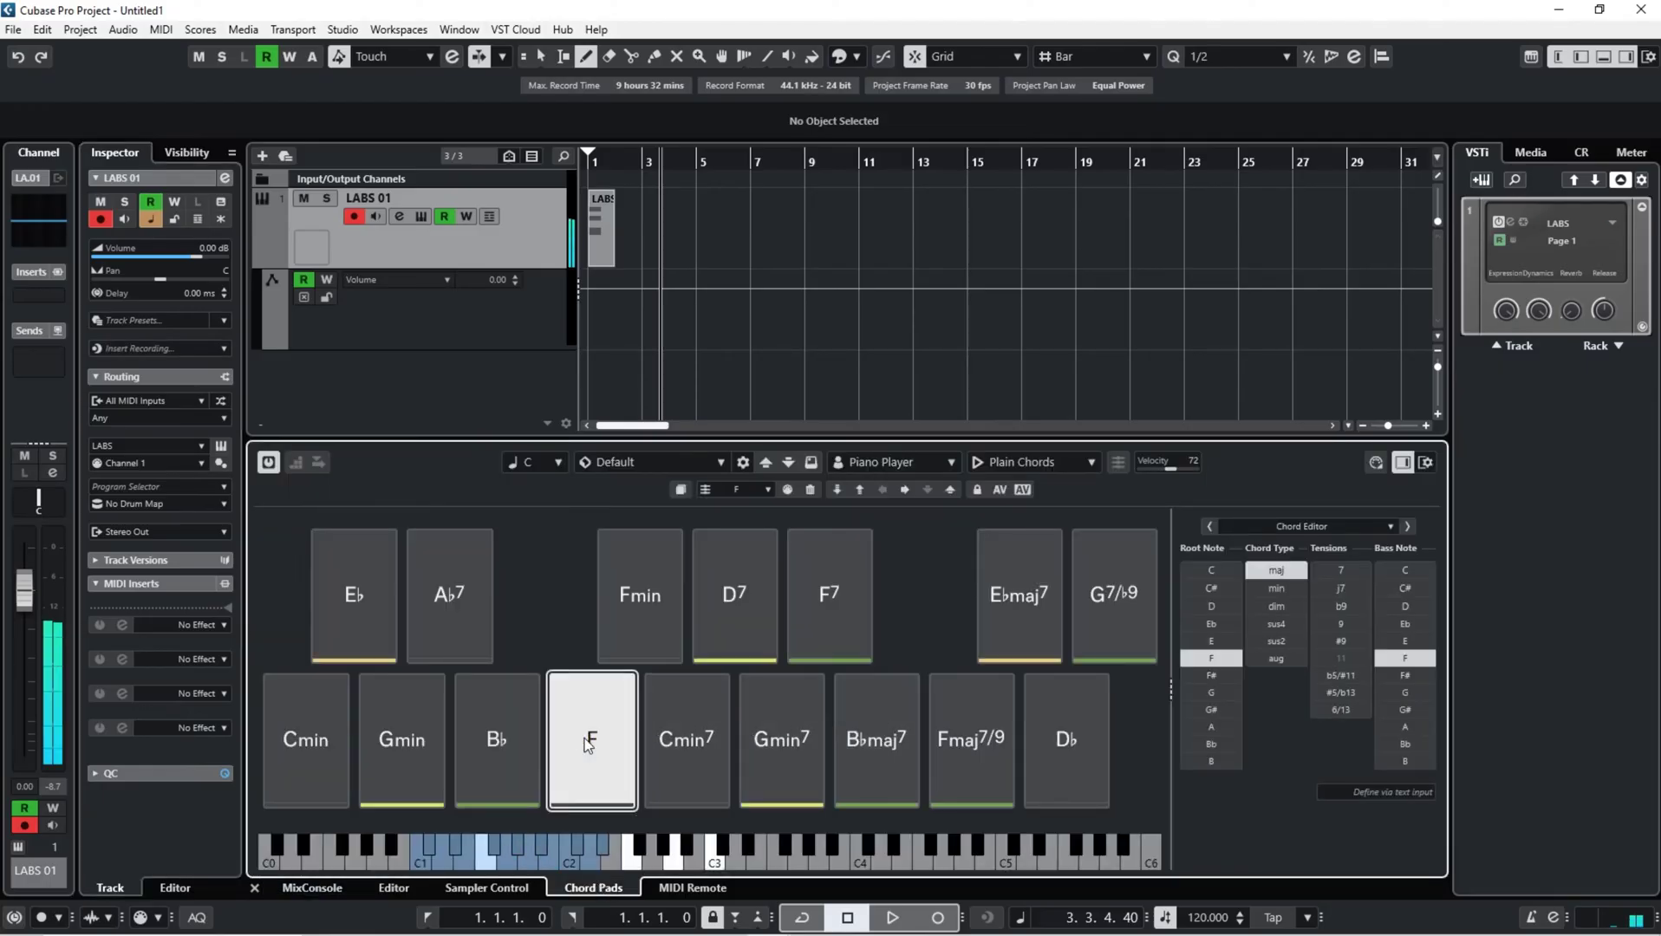
click(786, 744)
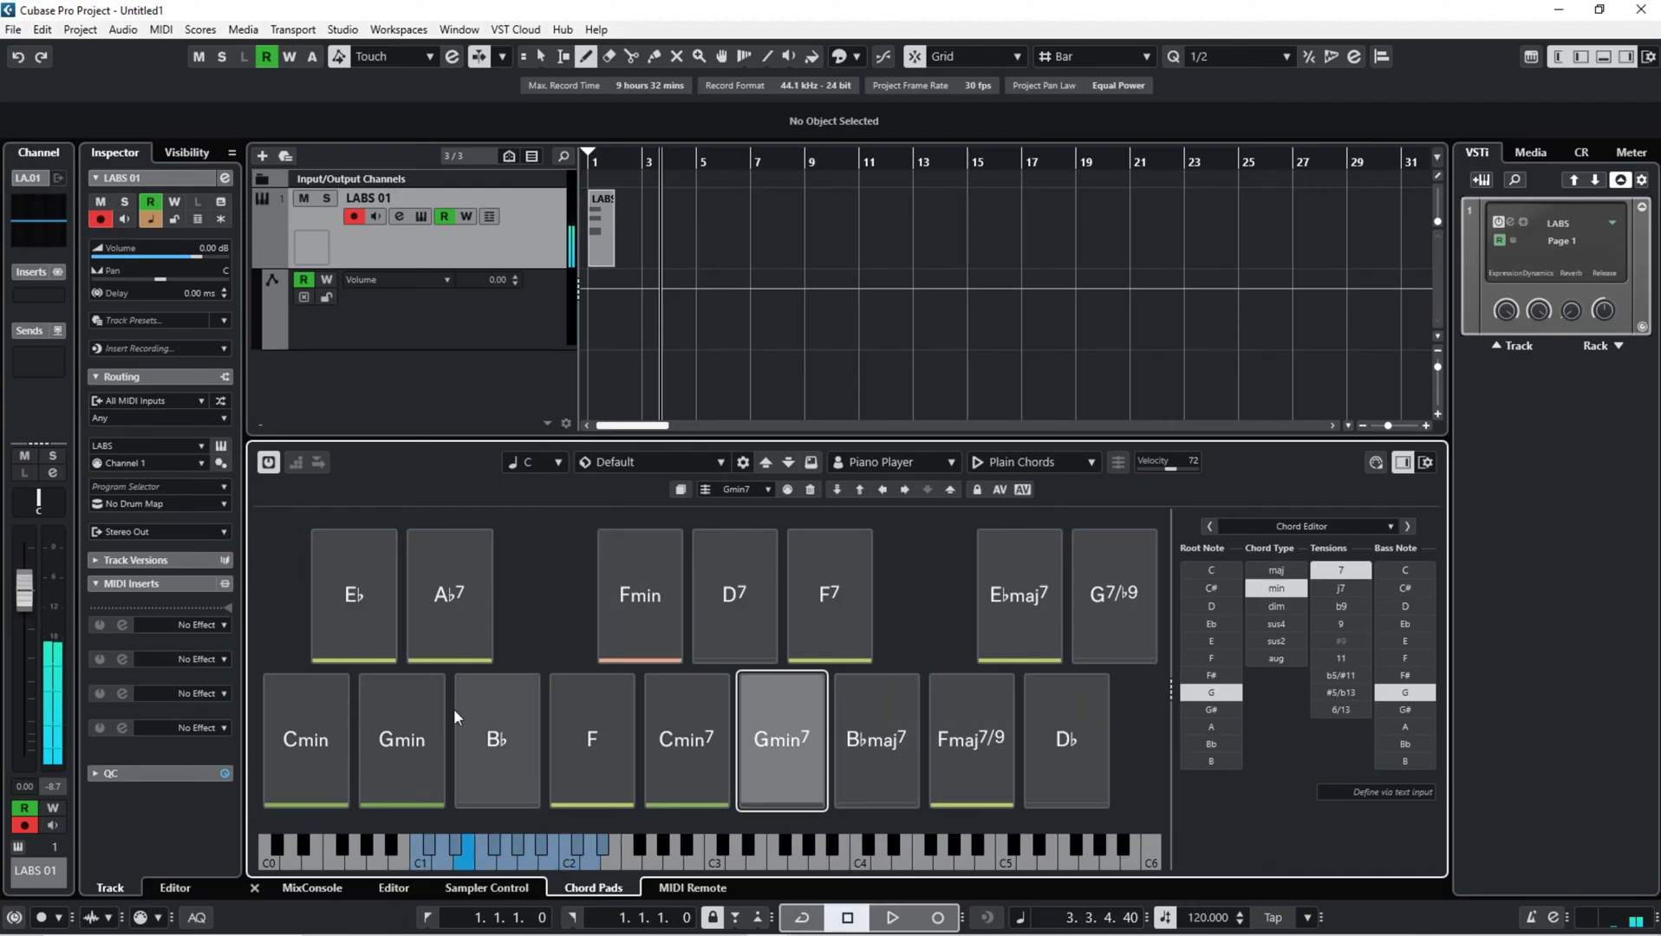
click(754, 488)
click(742, 413)
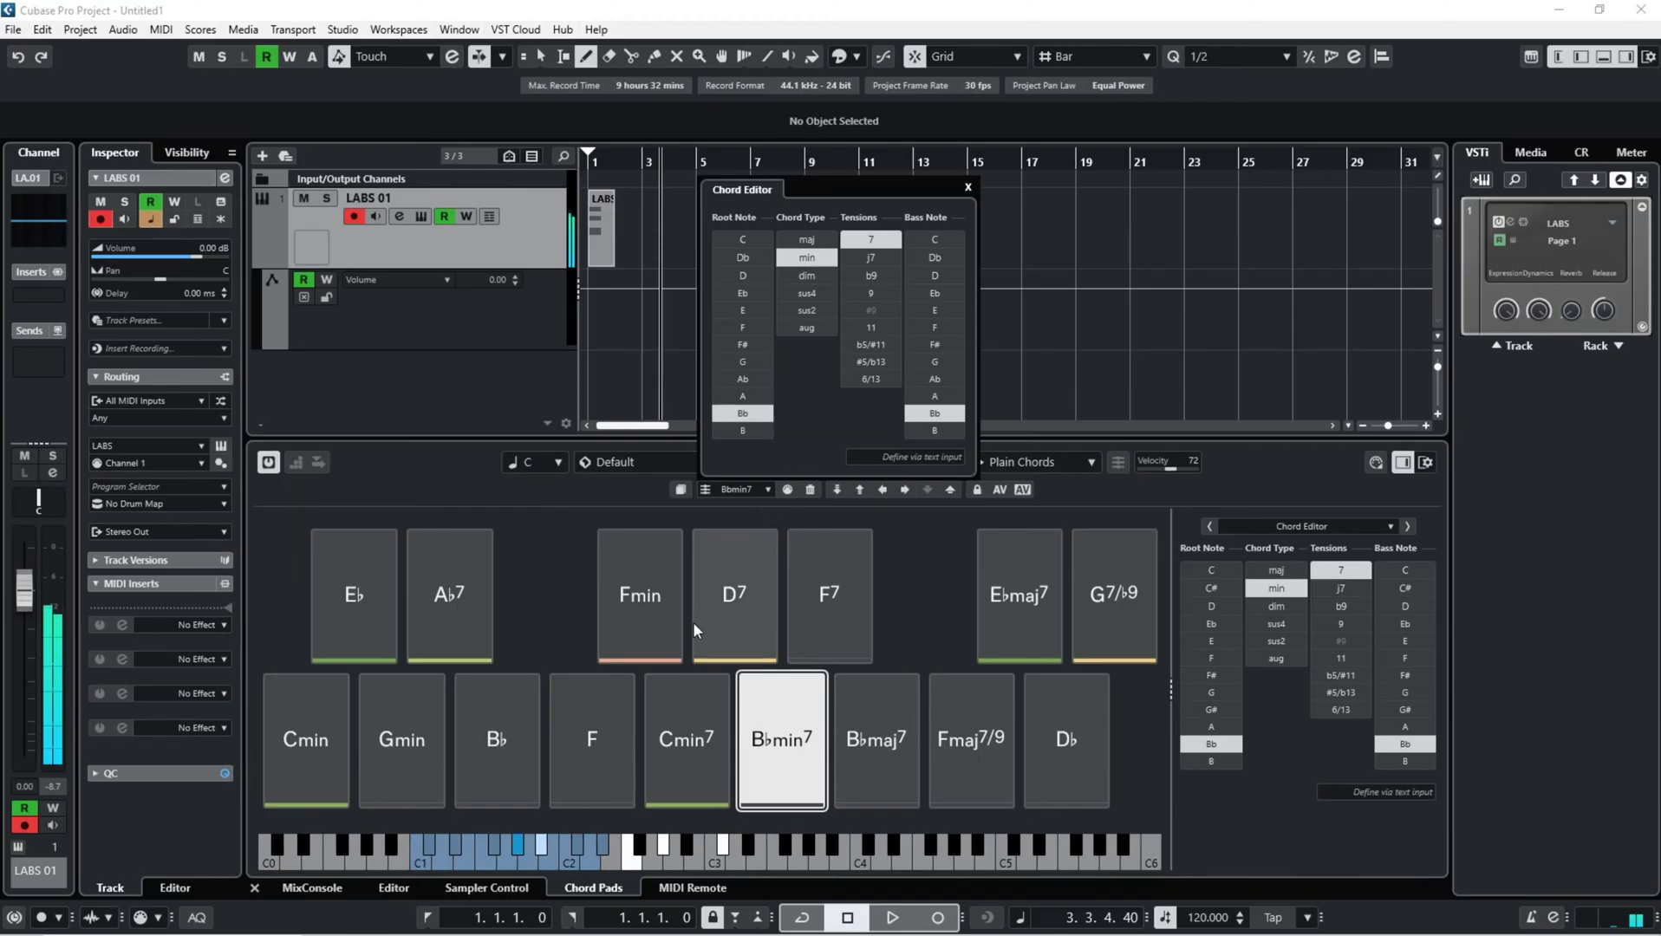
click(605, 507)
mouse_move(737, 928)
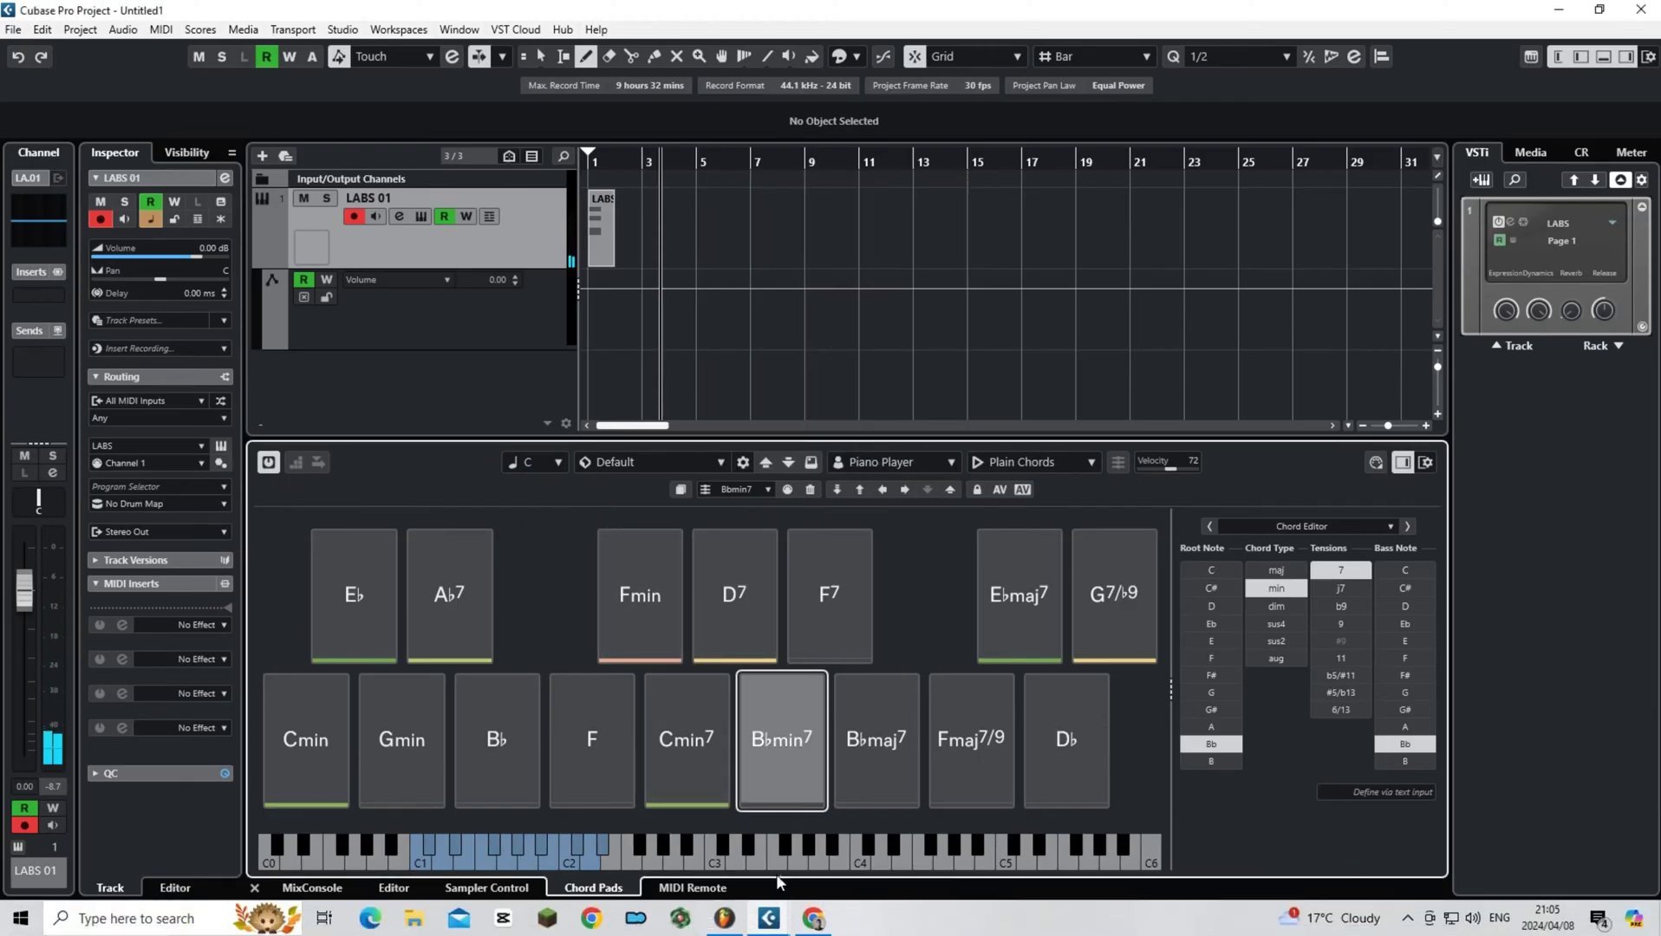
Switch to FL Studio 21 and look through its FILE, PATTERNS and OPTIONS menus
click(733, 924)
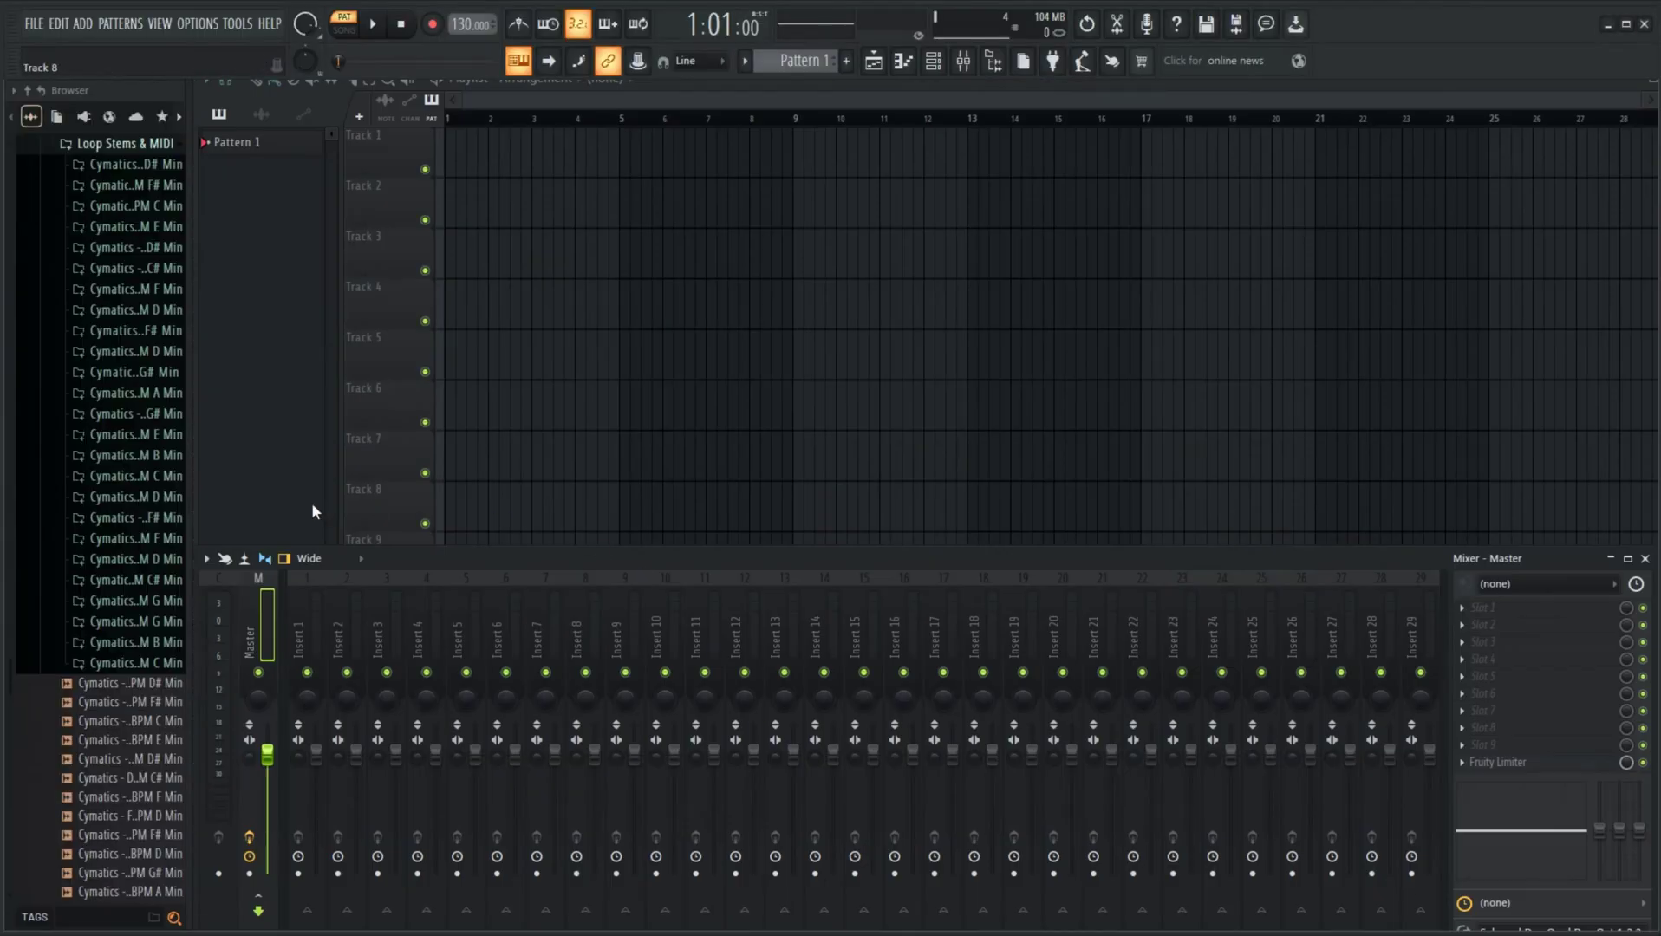
click(38, 24)
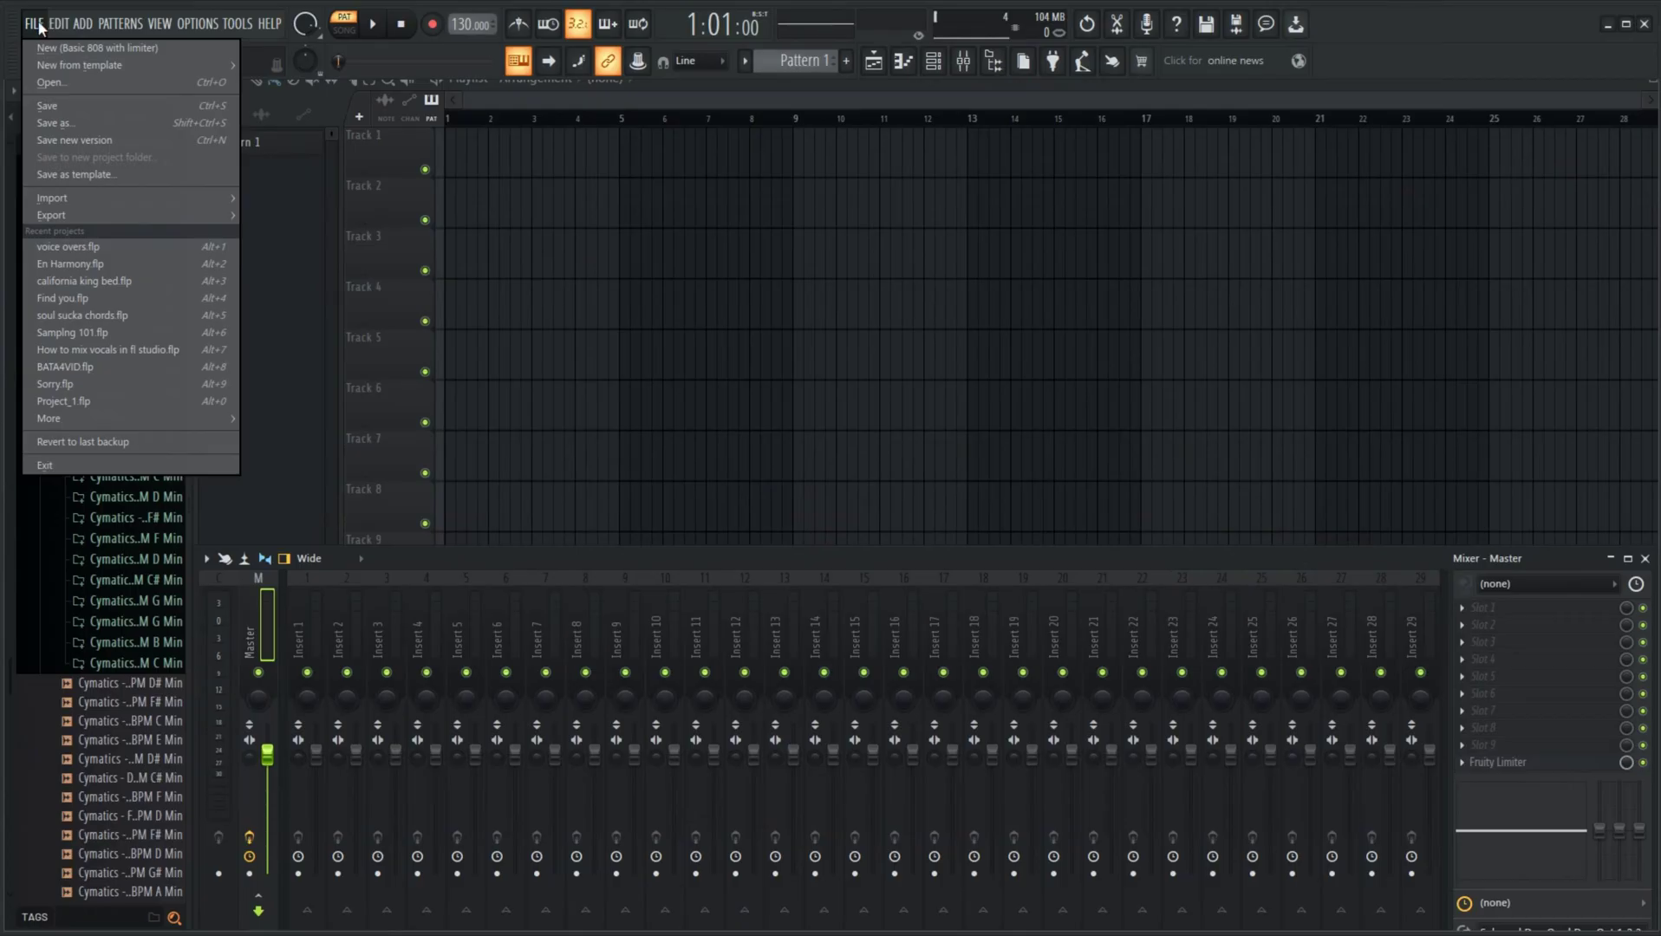
click(58, 23)
click(110, 24)
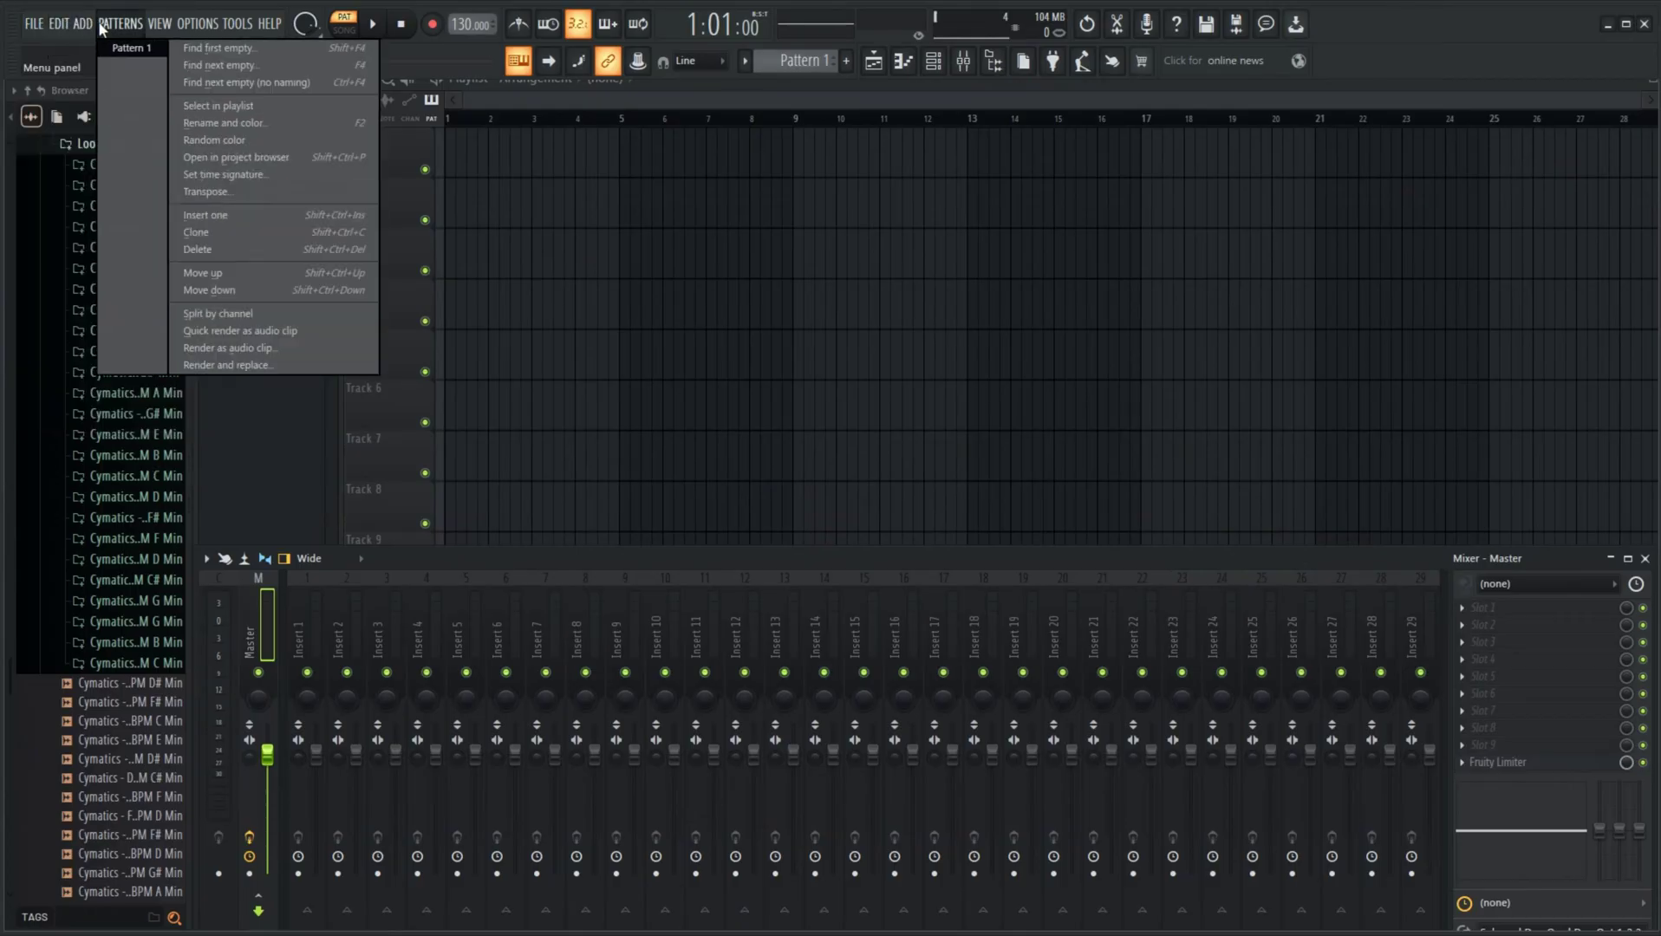
mouse_move(179, 26)
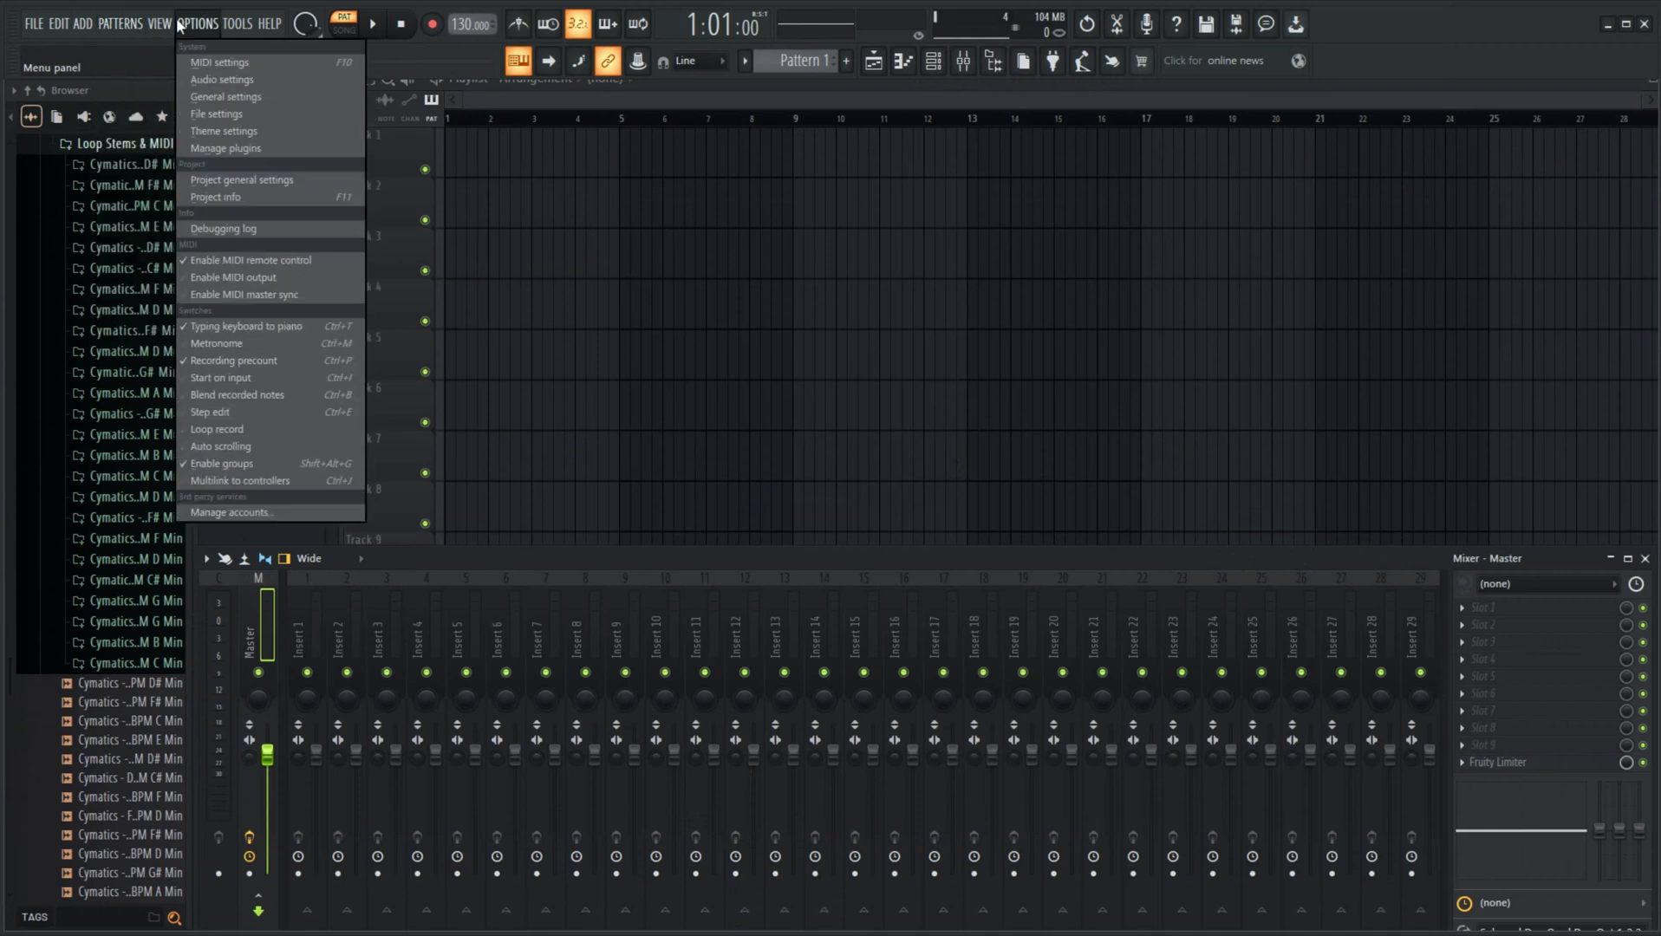
click(1394, 34)
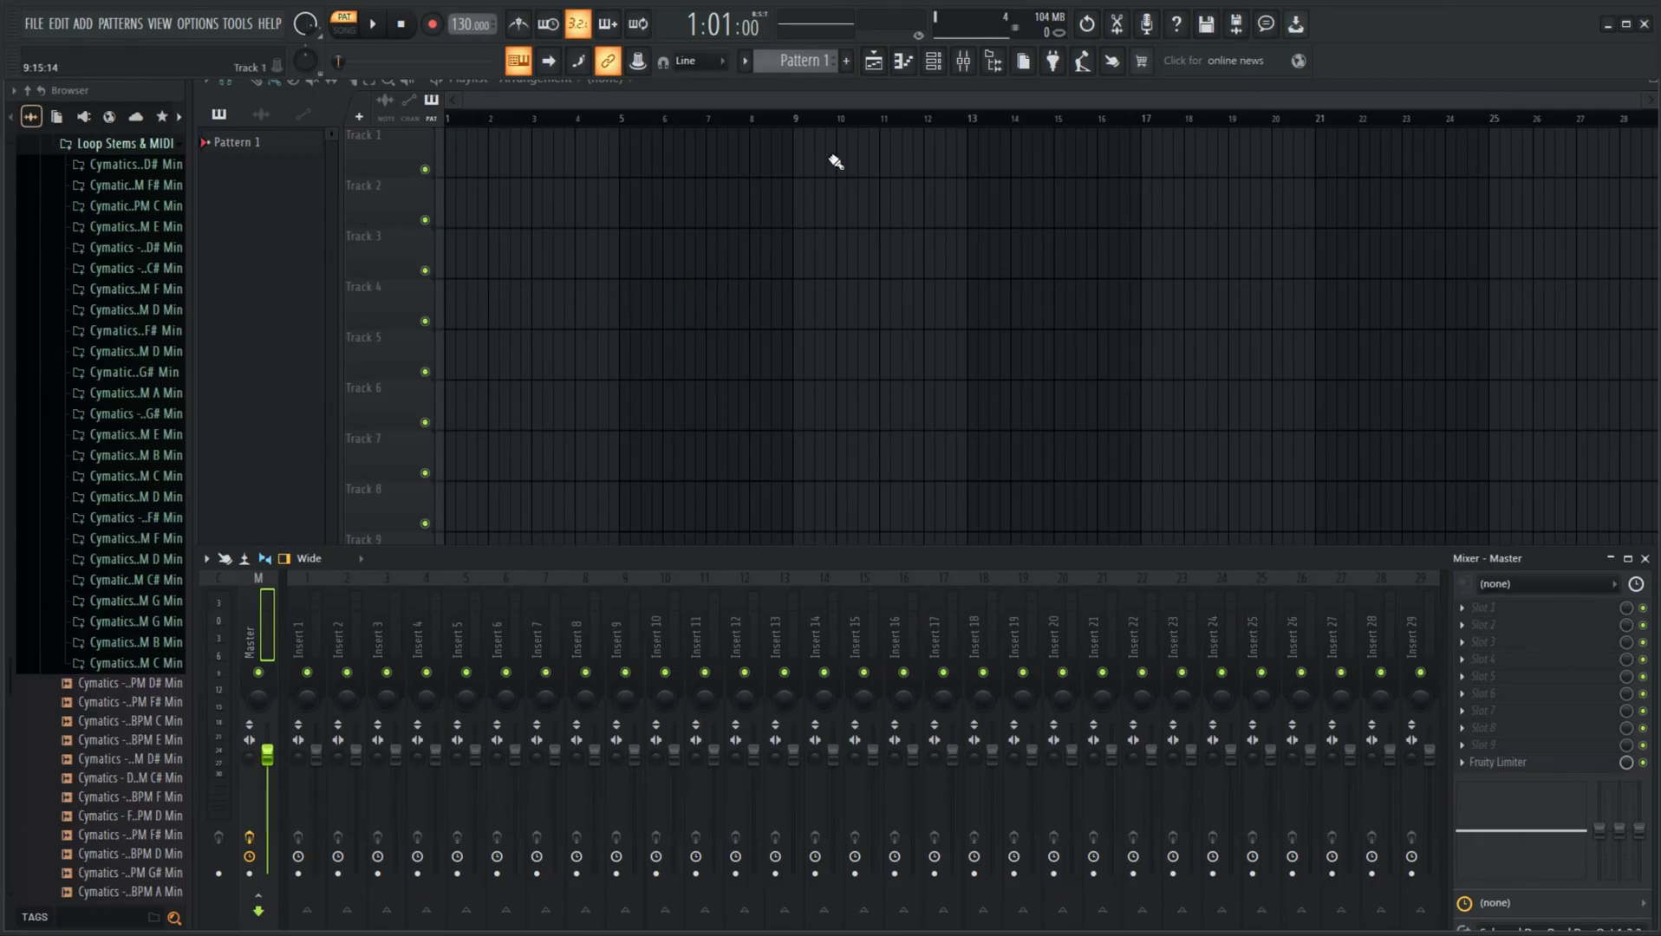
Resize the playlist, show the Channel rack with the 808 drum steps, and restore the mixer header
click(873, 62)
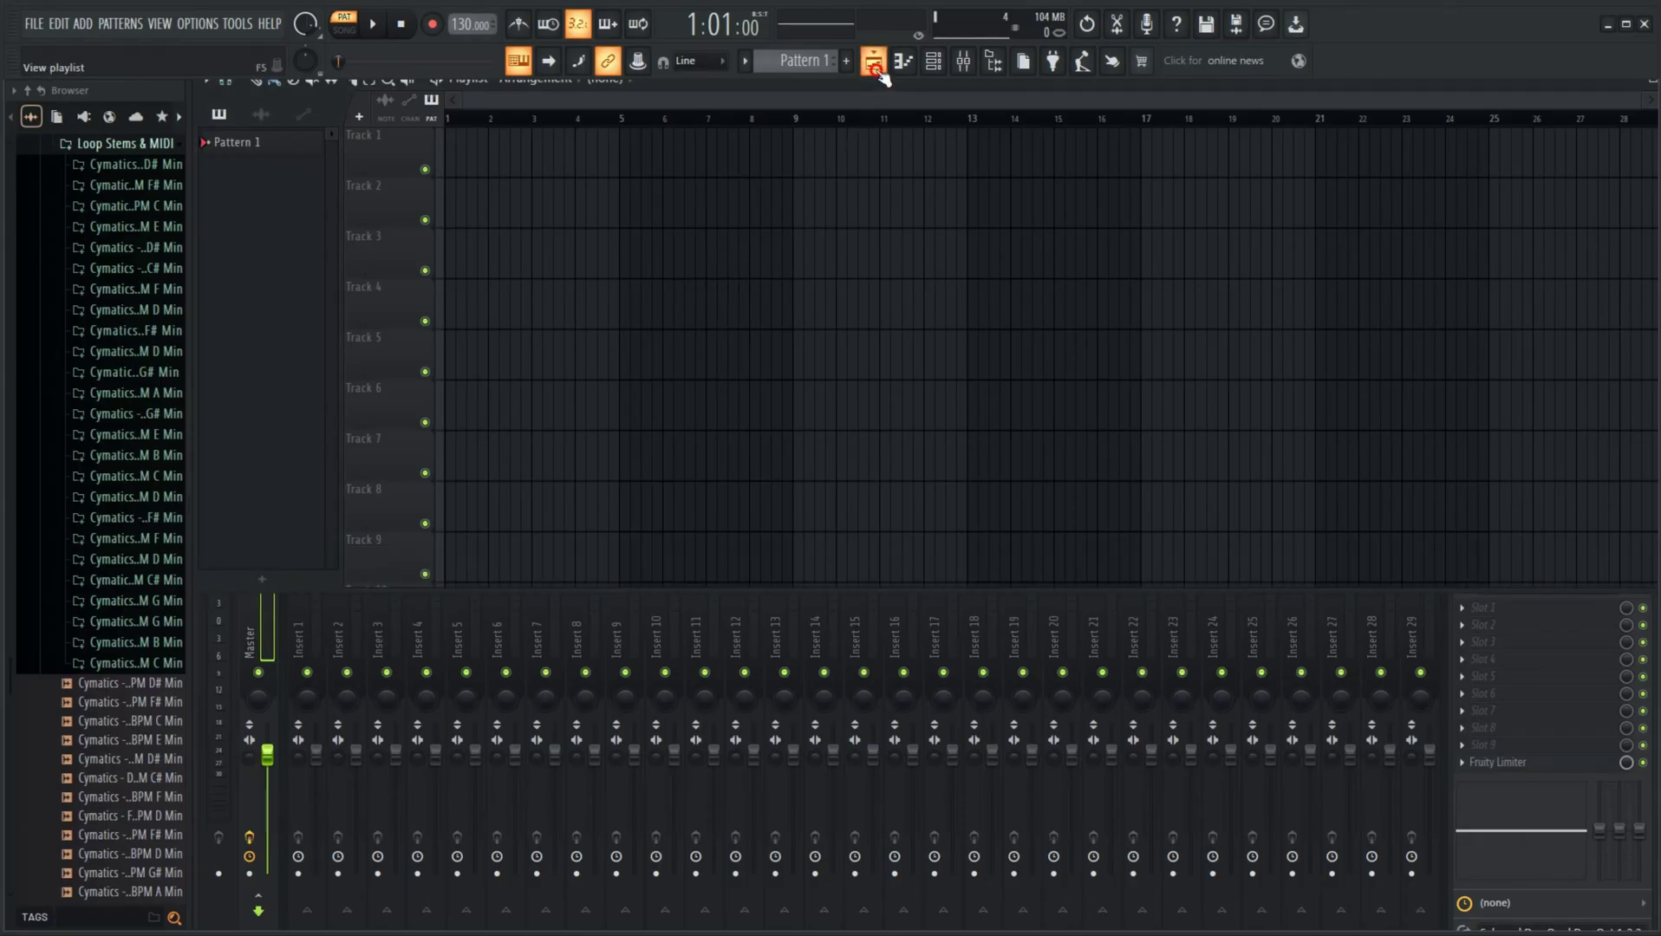
click(873, 62)
click(939, 63)
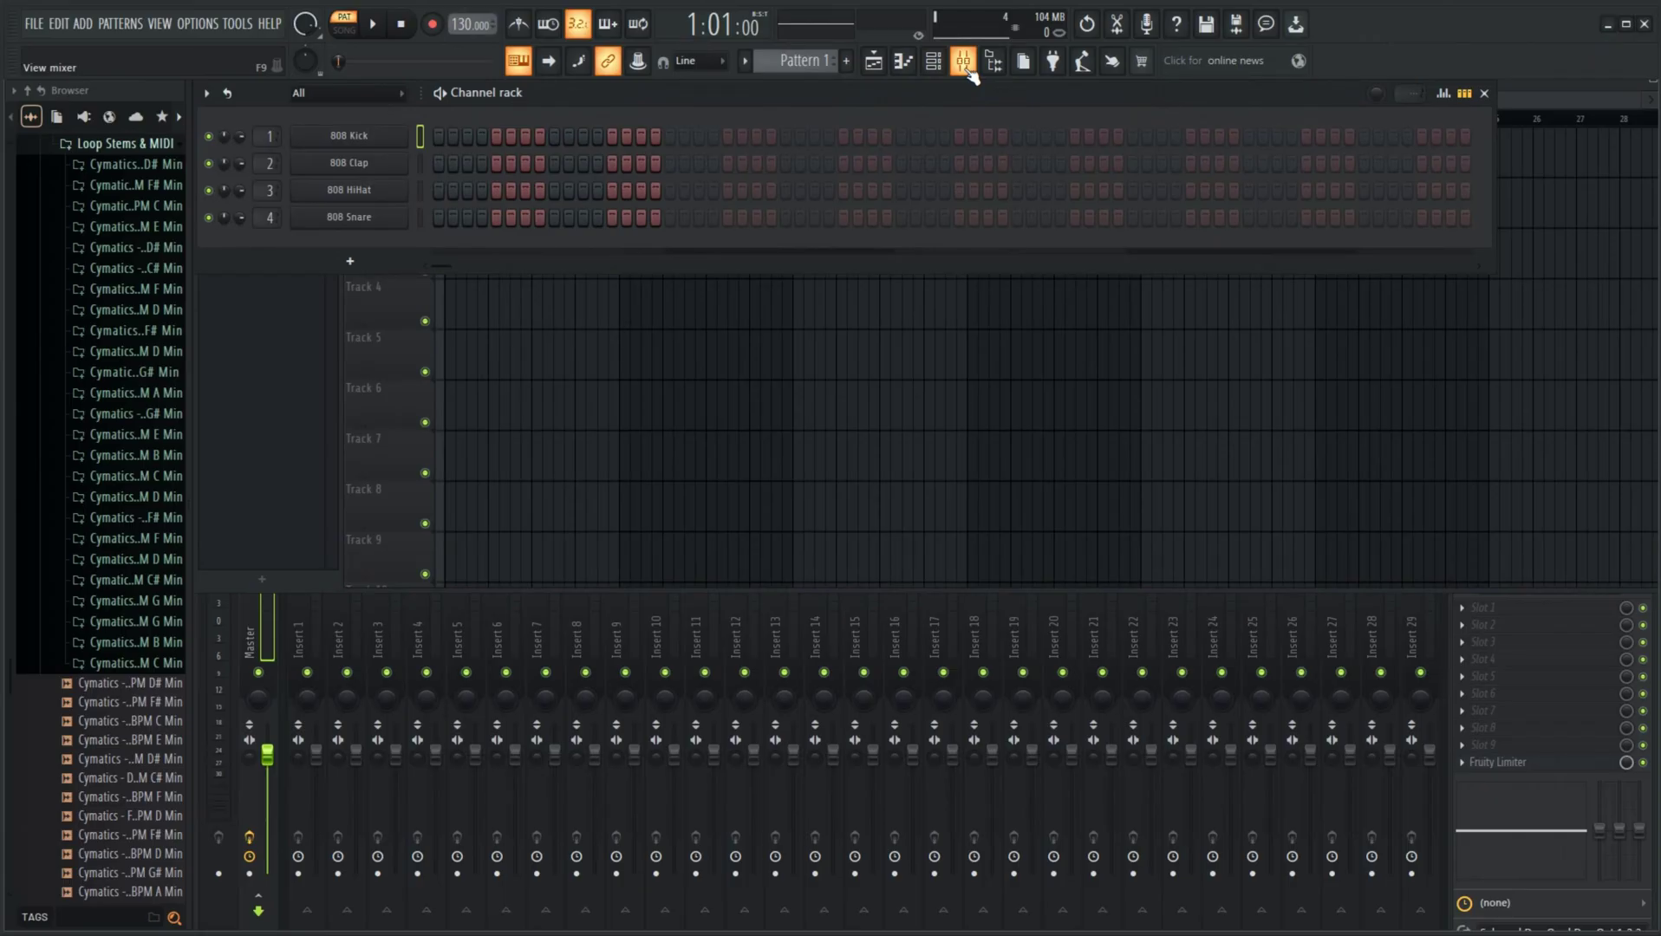
click(1449, 660)
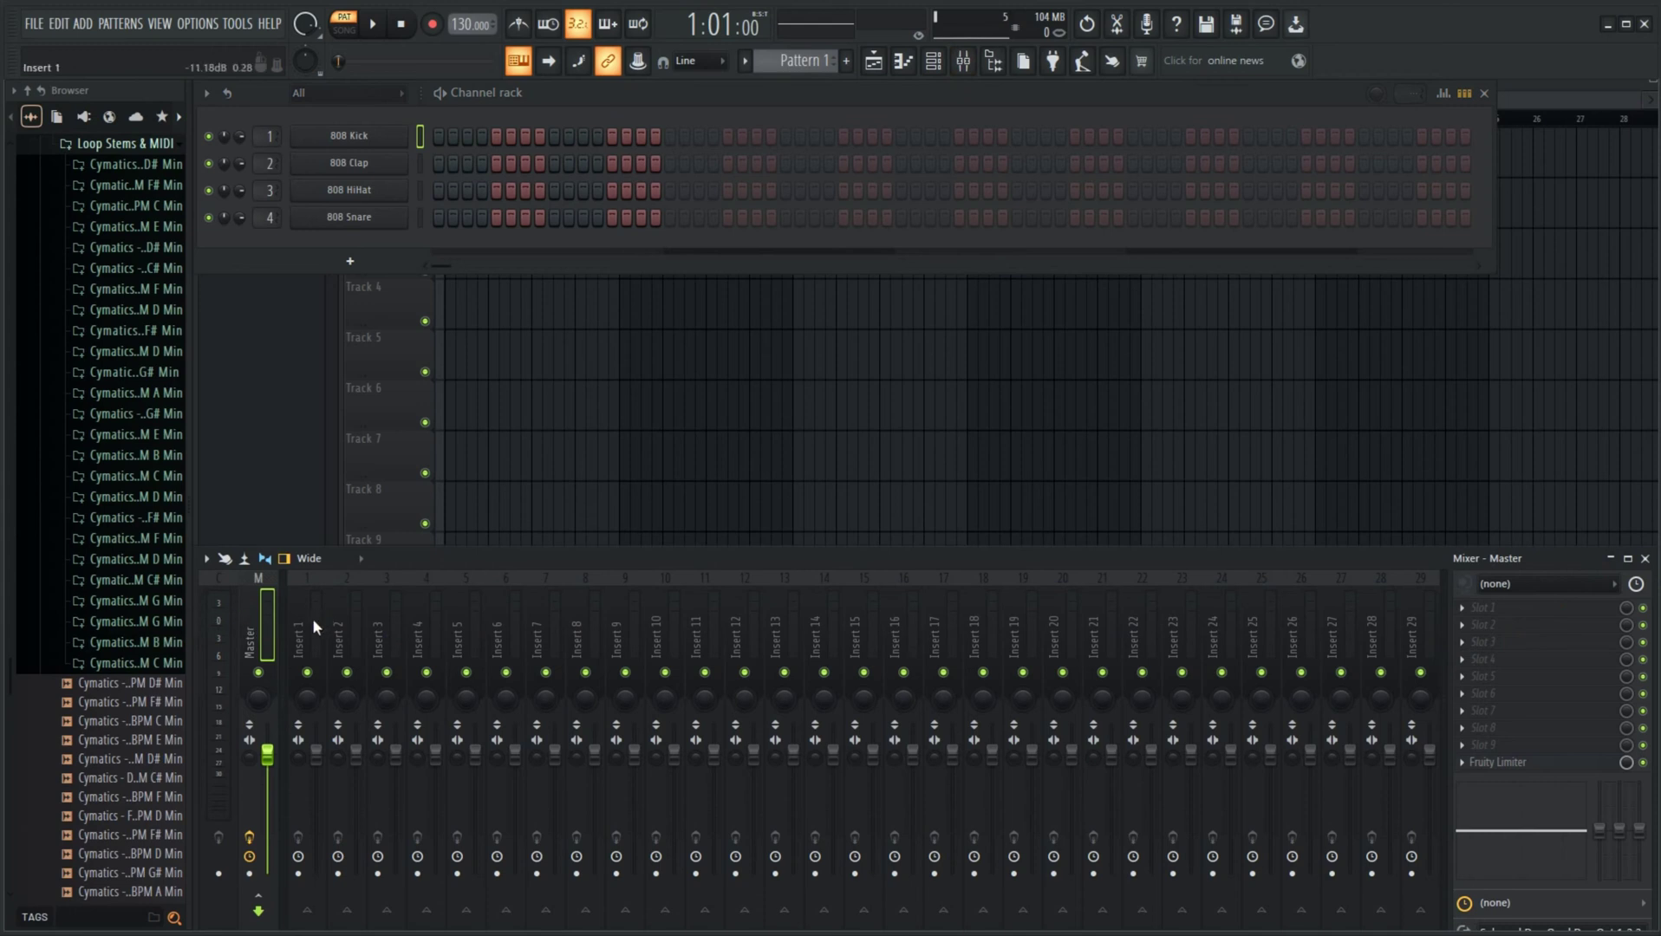
Look at the channel rack '+' plugin list without adding one, then collapse F Studio Sound Packs
click(352, 262)
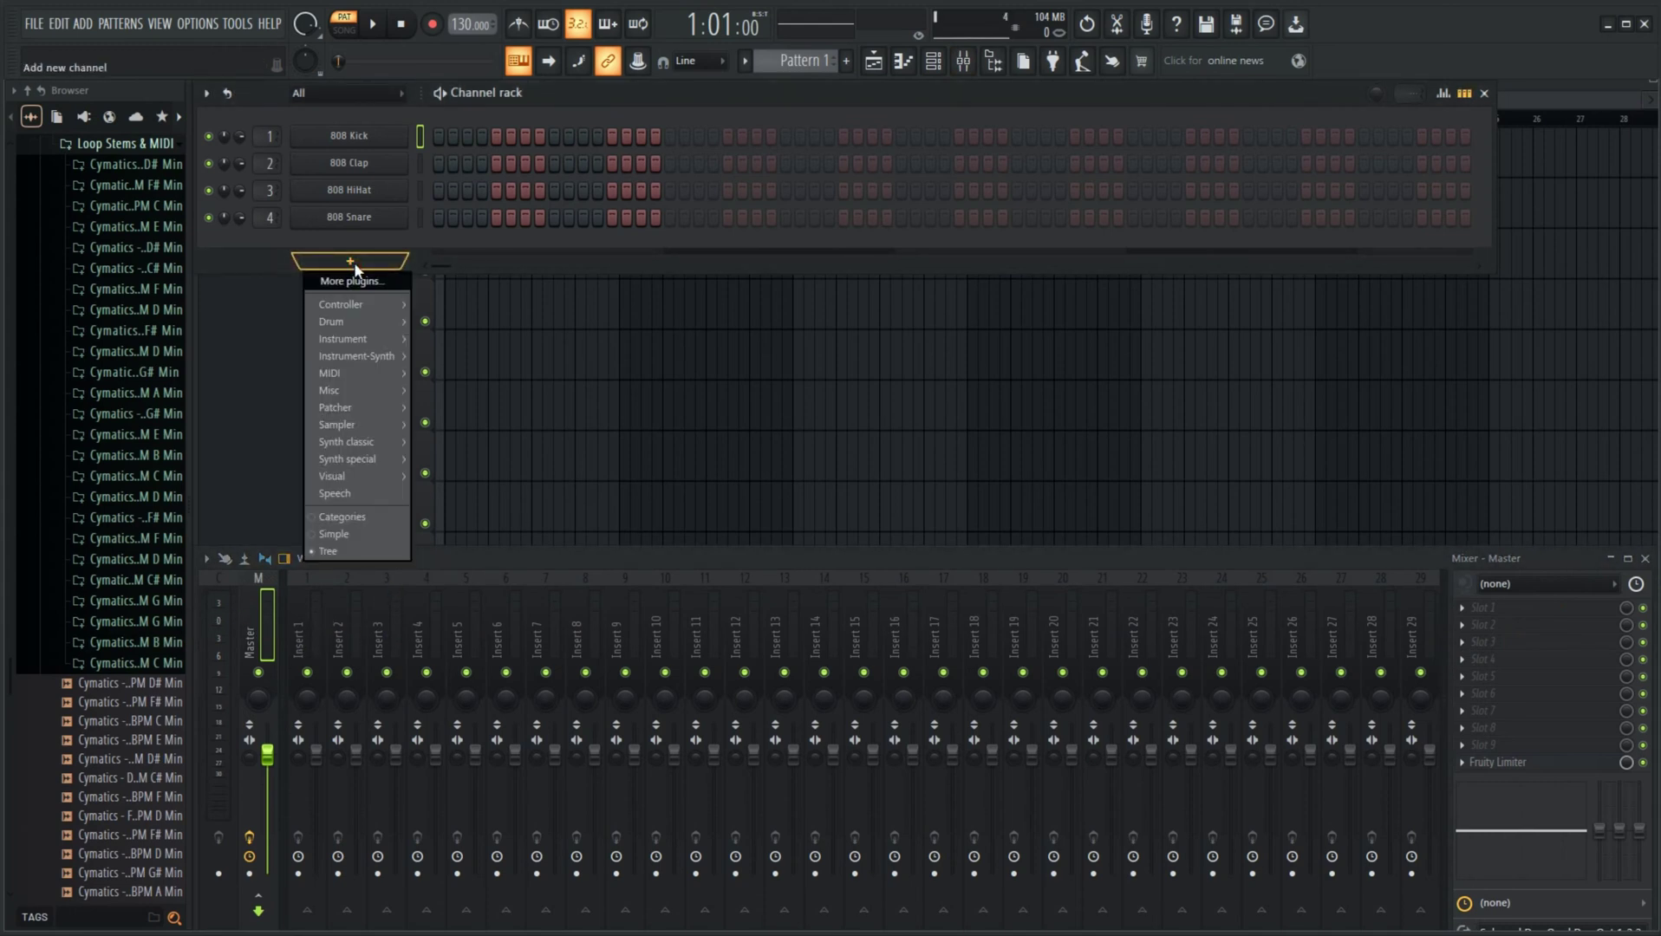
click(368, 249)
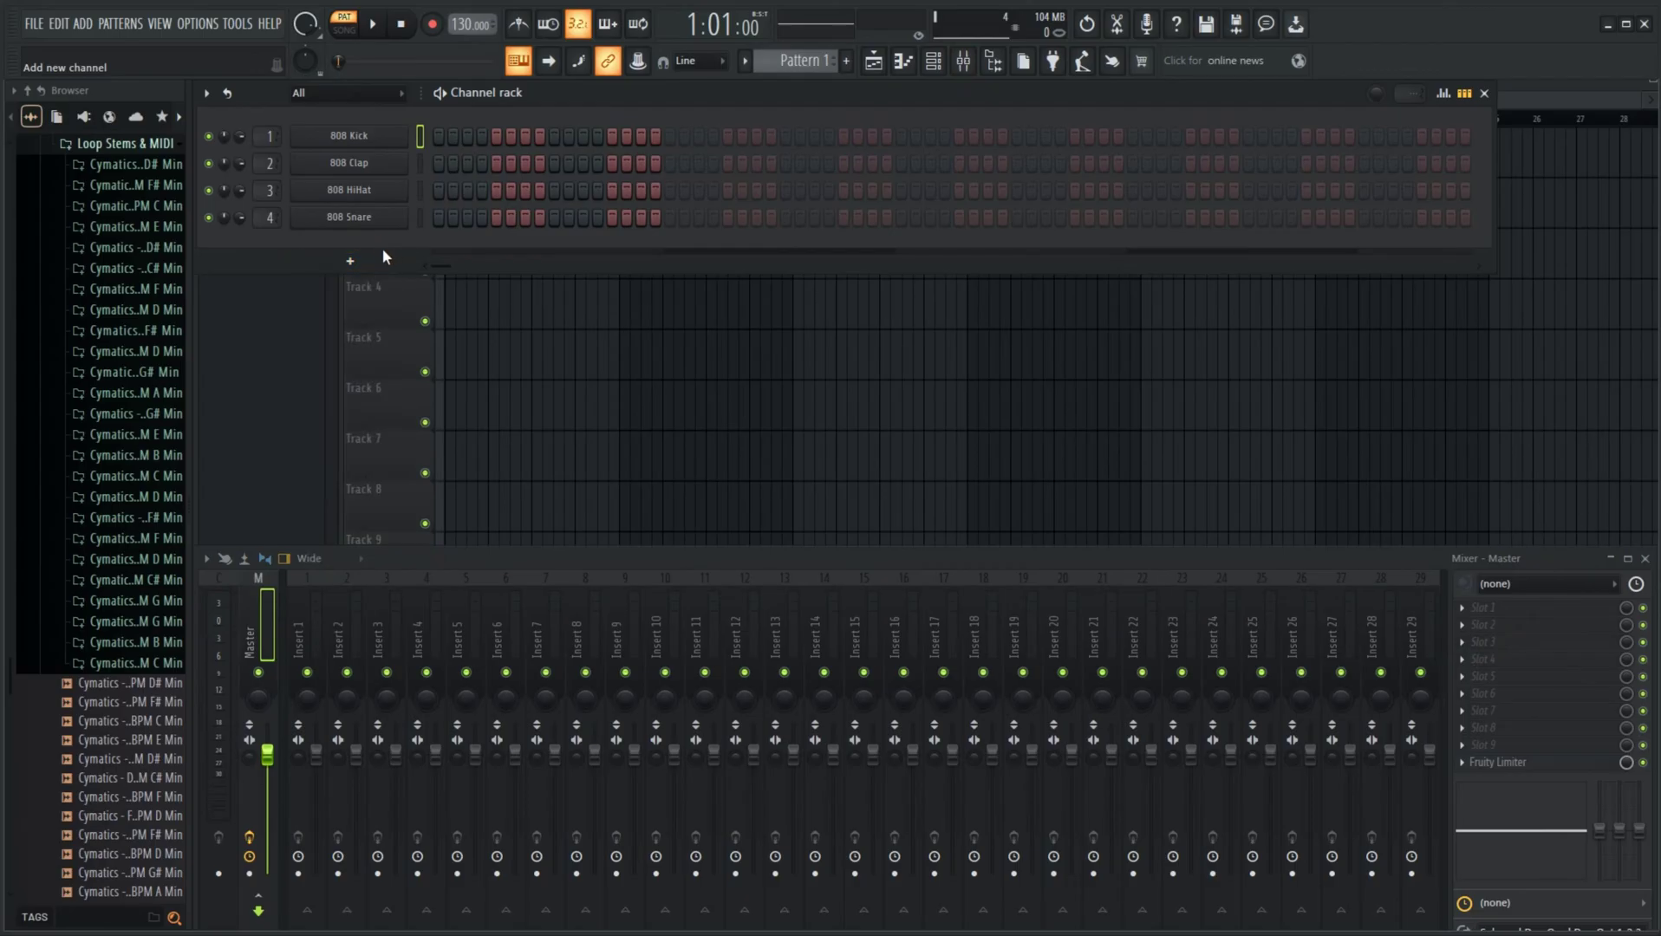
scroll(58, 317, up, 15)
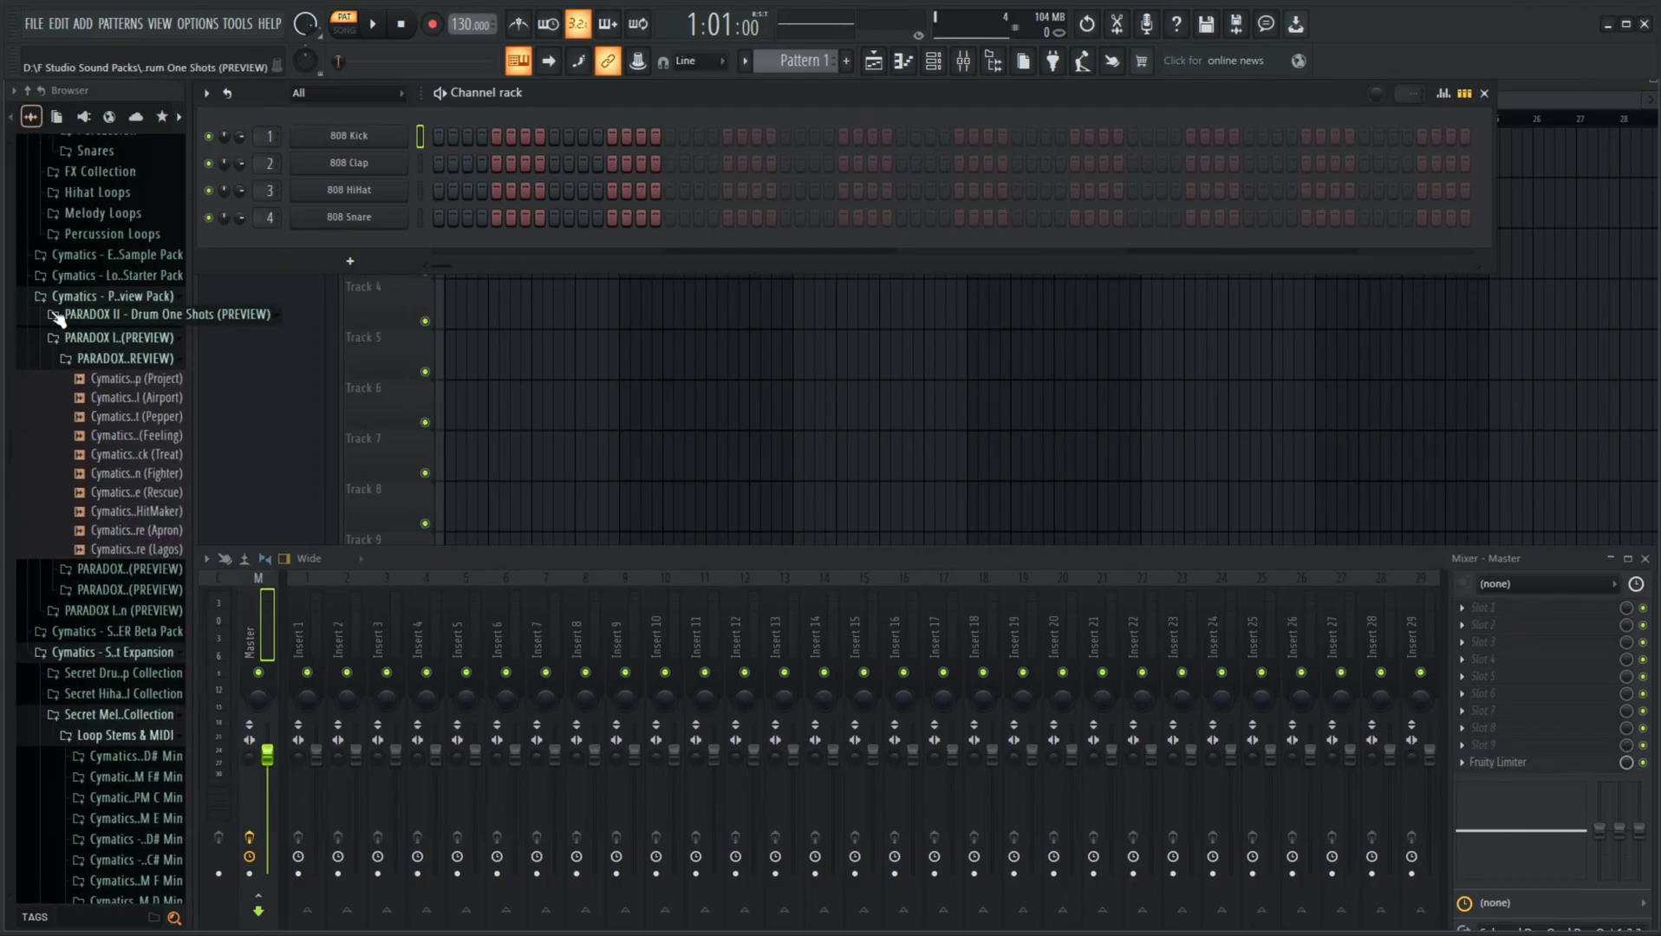
scroll(59, 318, up, 2)
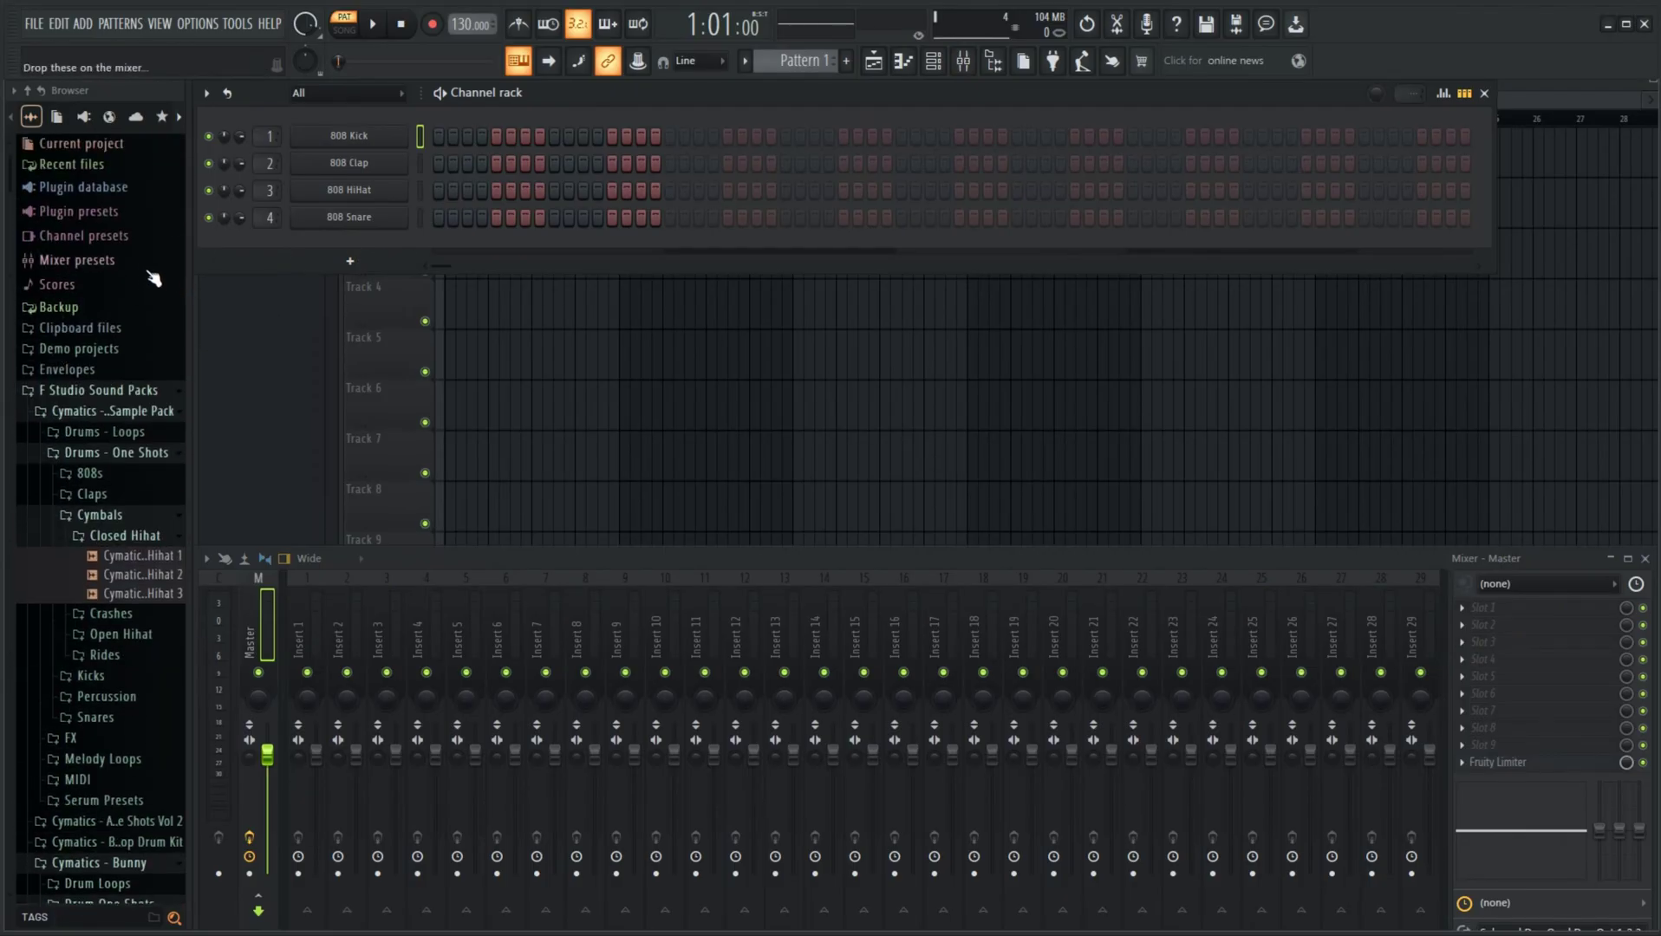
click(32, 394)
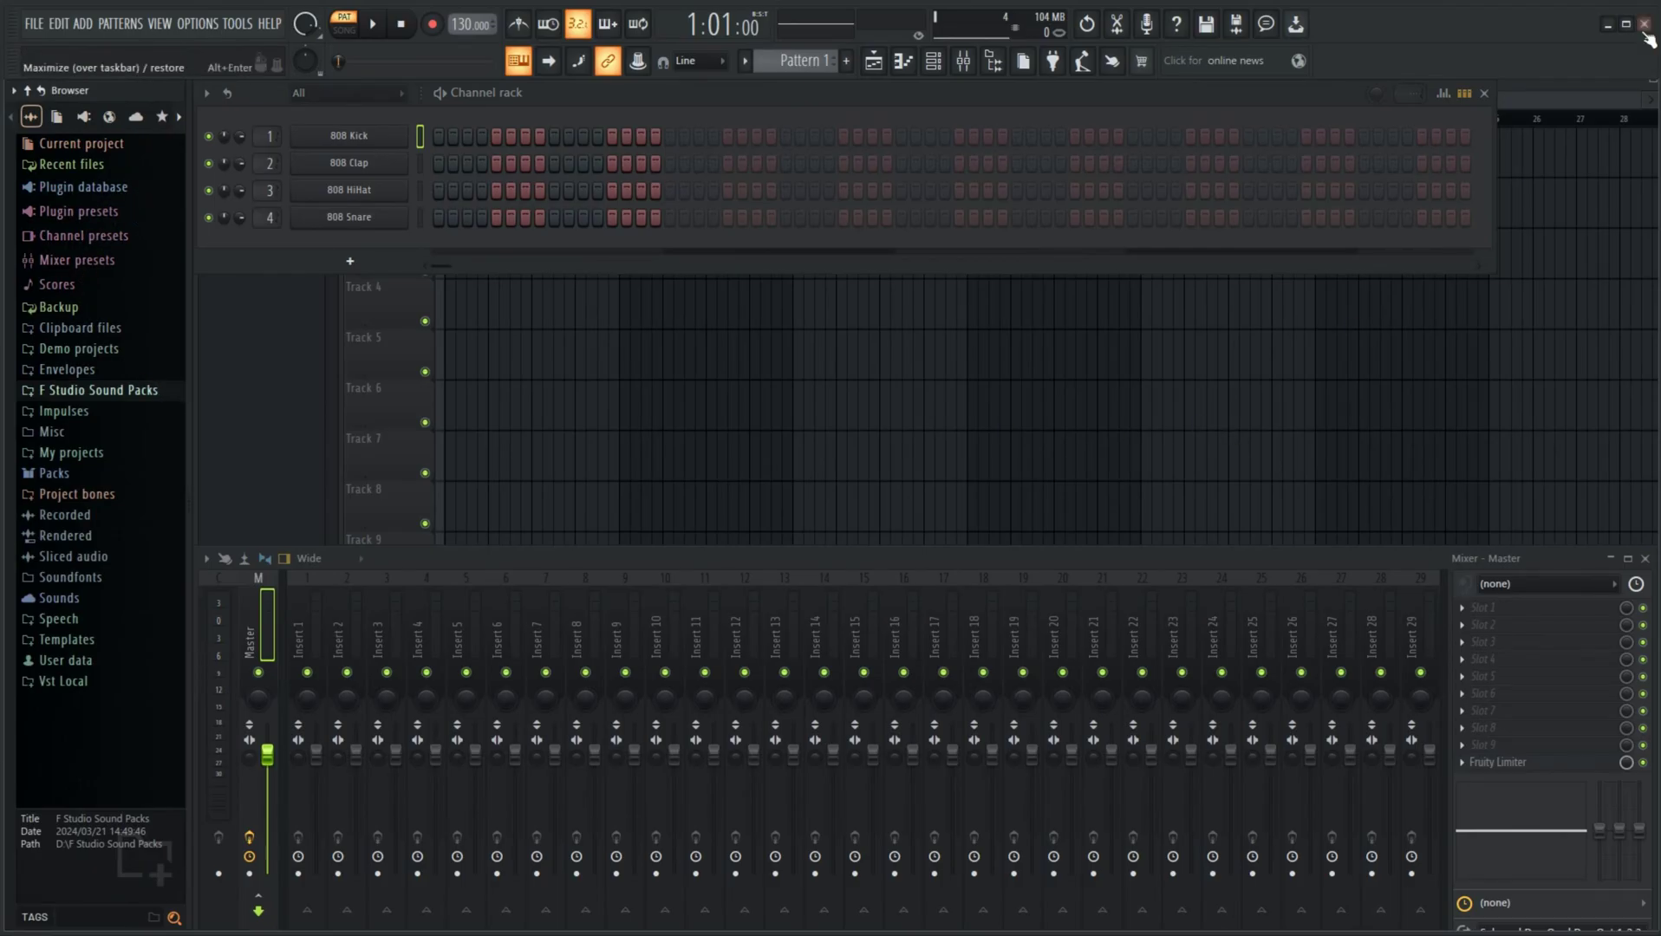
Minimize FL Studio and view Cubase's Sampler Control, MIDI Remote, Editor and MixConsole lower-zone tabs
click(1605, 24)
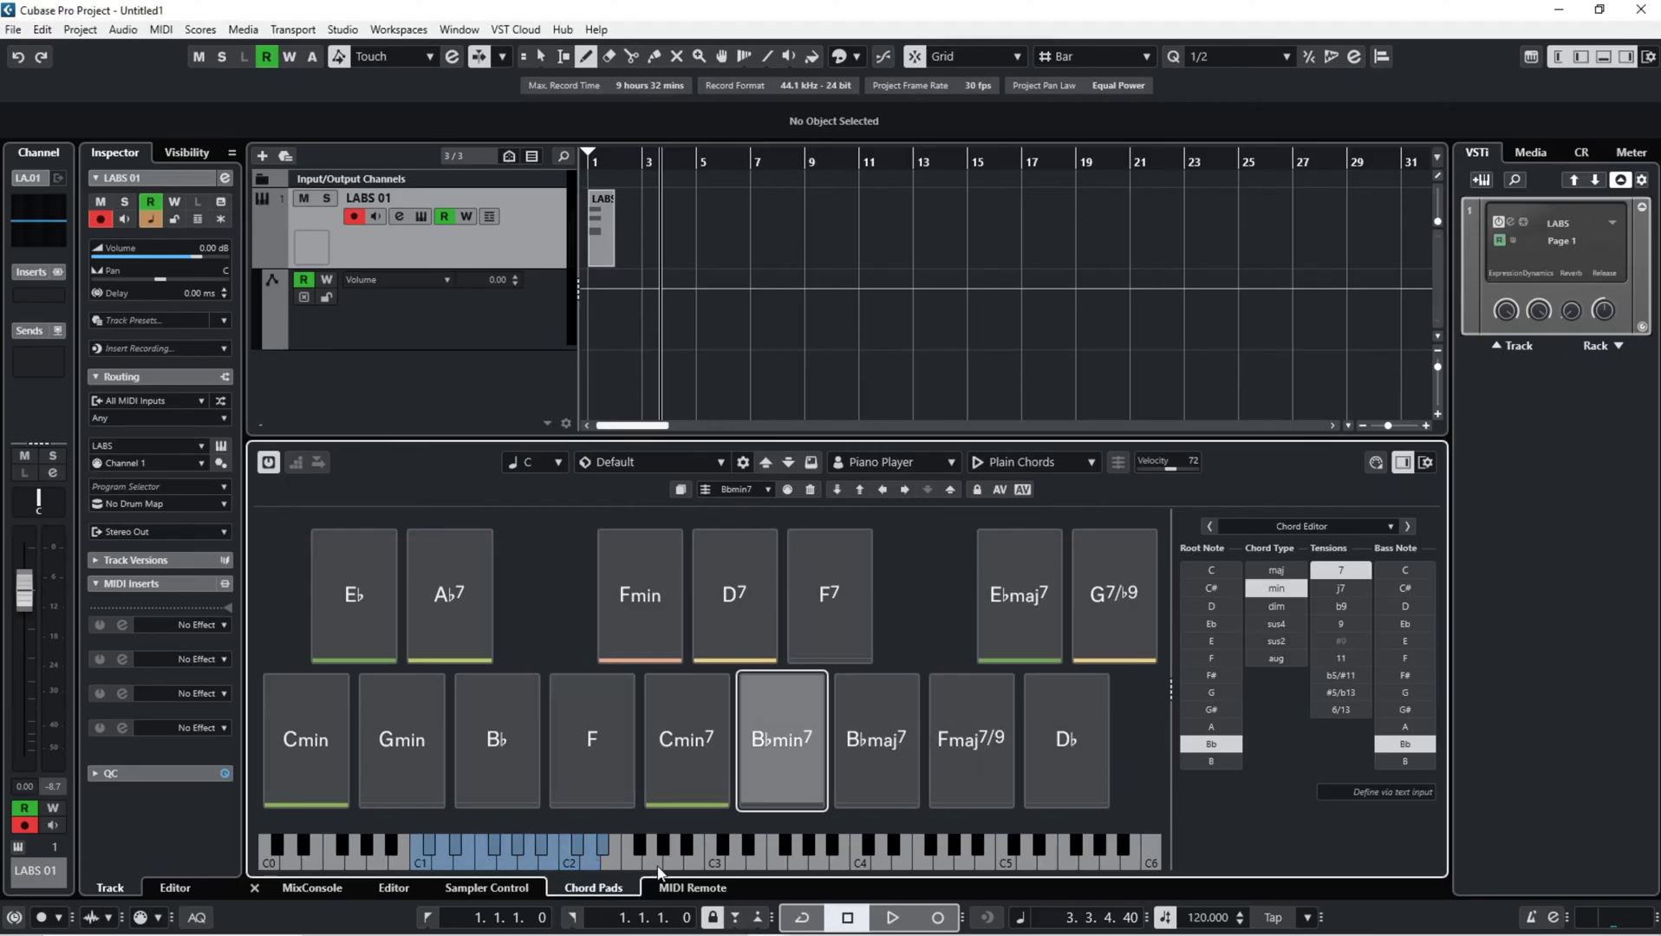
click(507, 894)
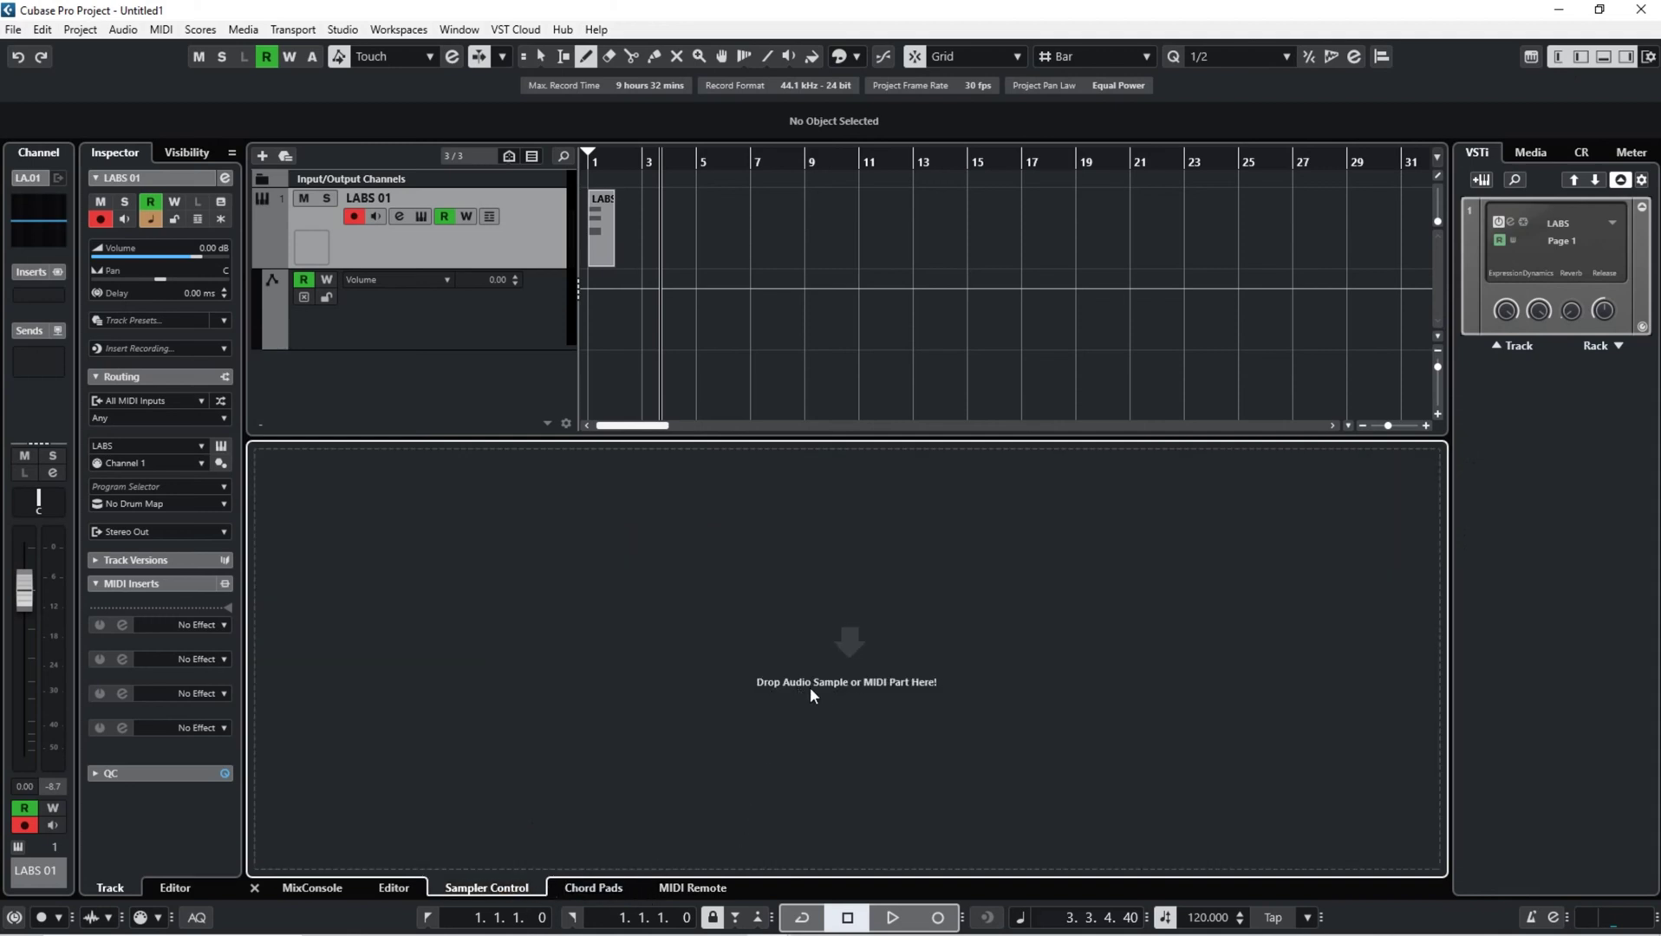
click(687, 891)
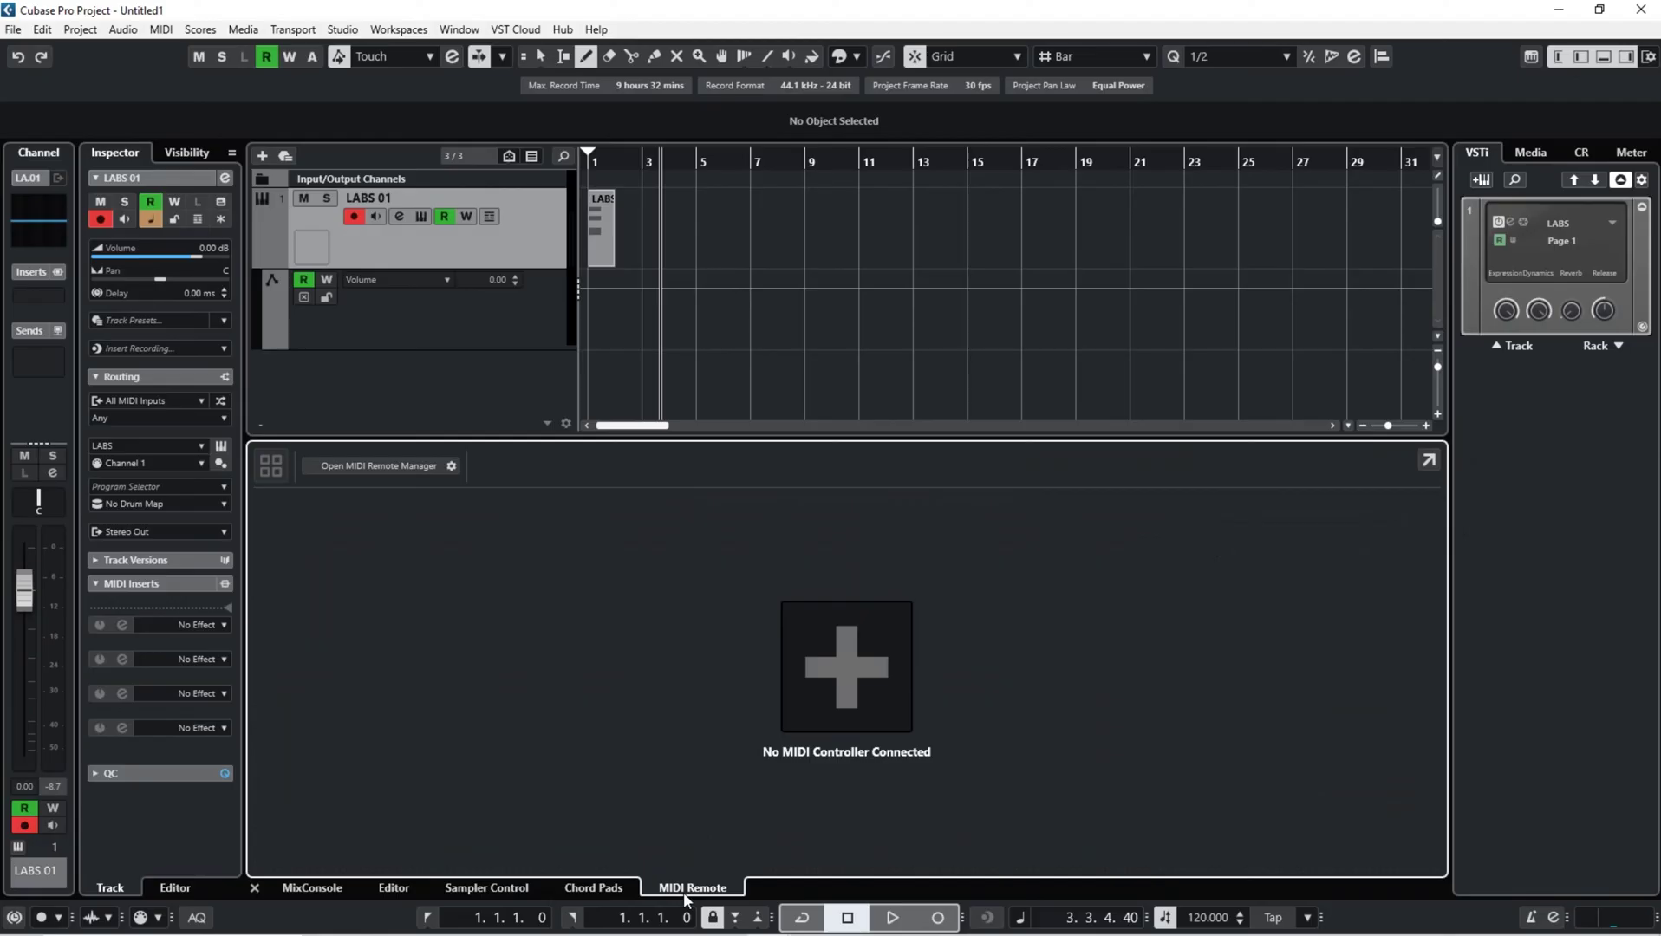
click(407, 891)
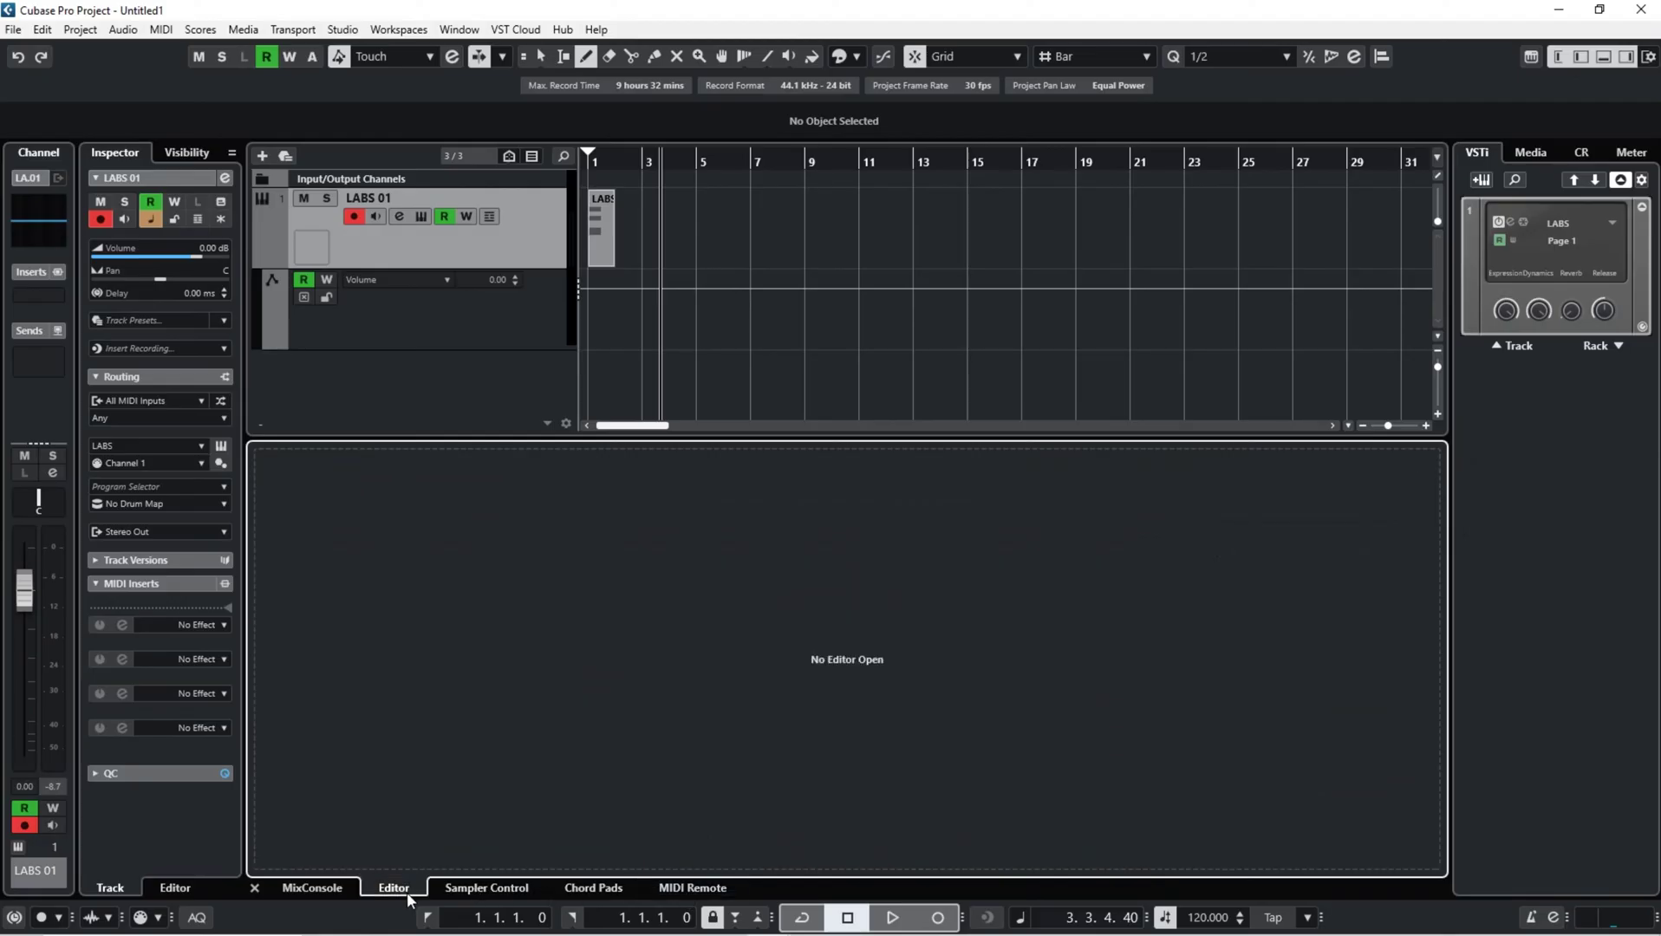
click(331, 890)
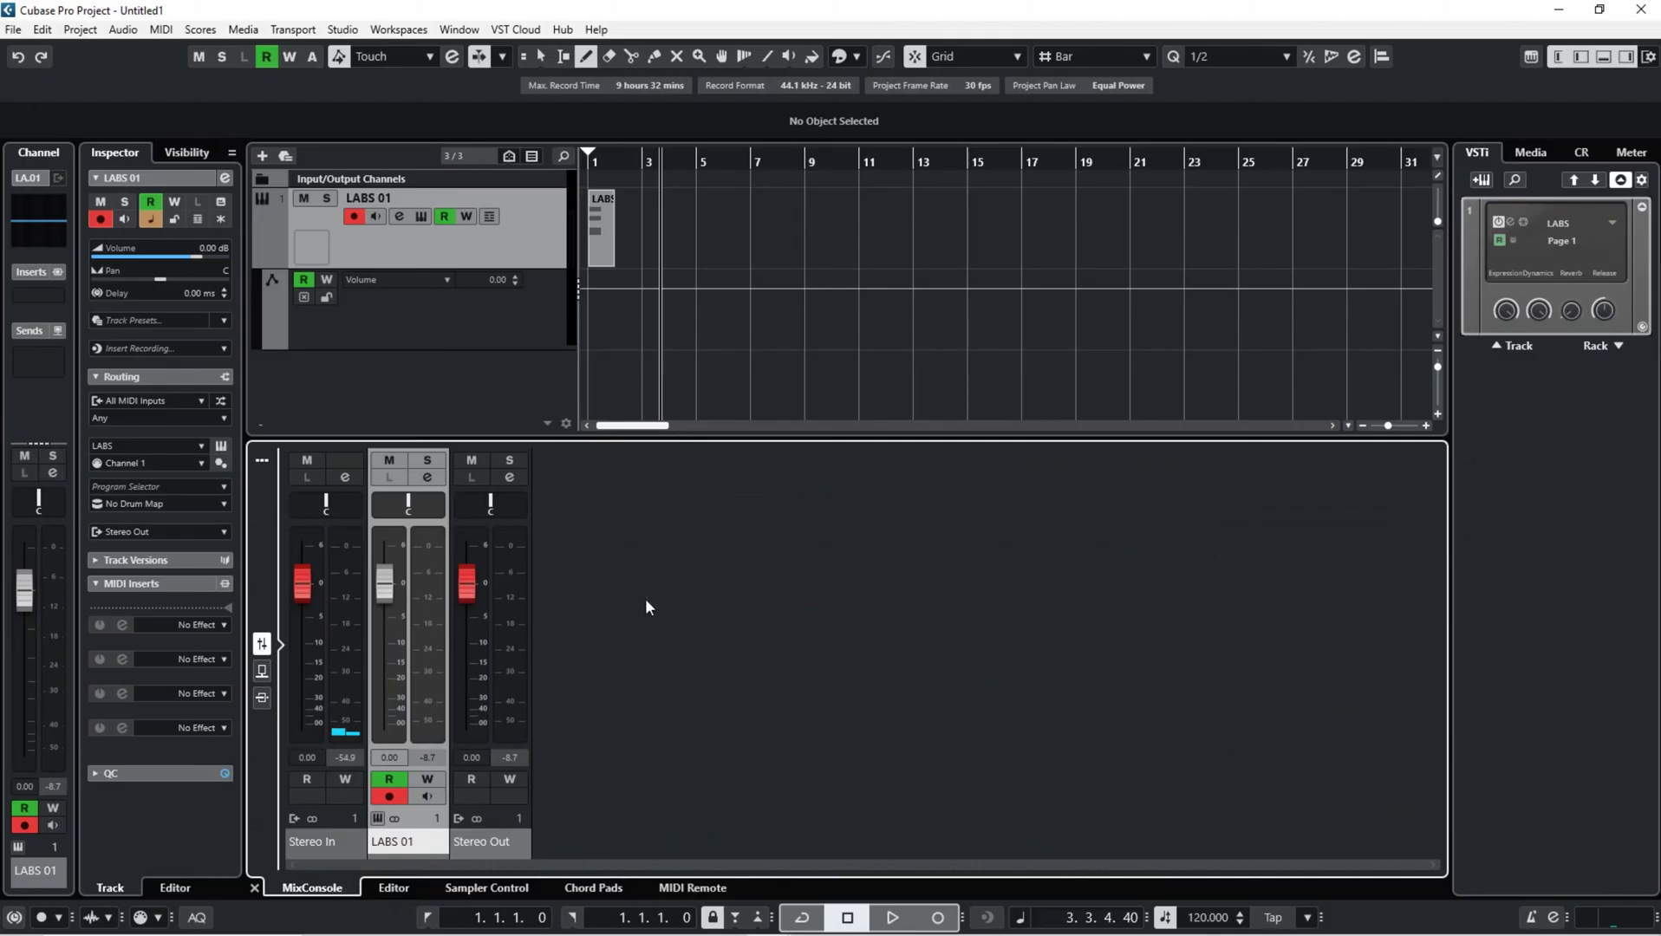
click(1558, 56)
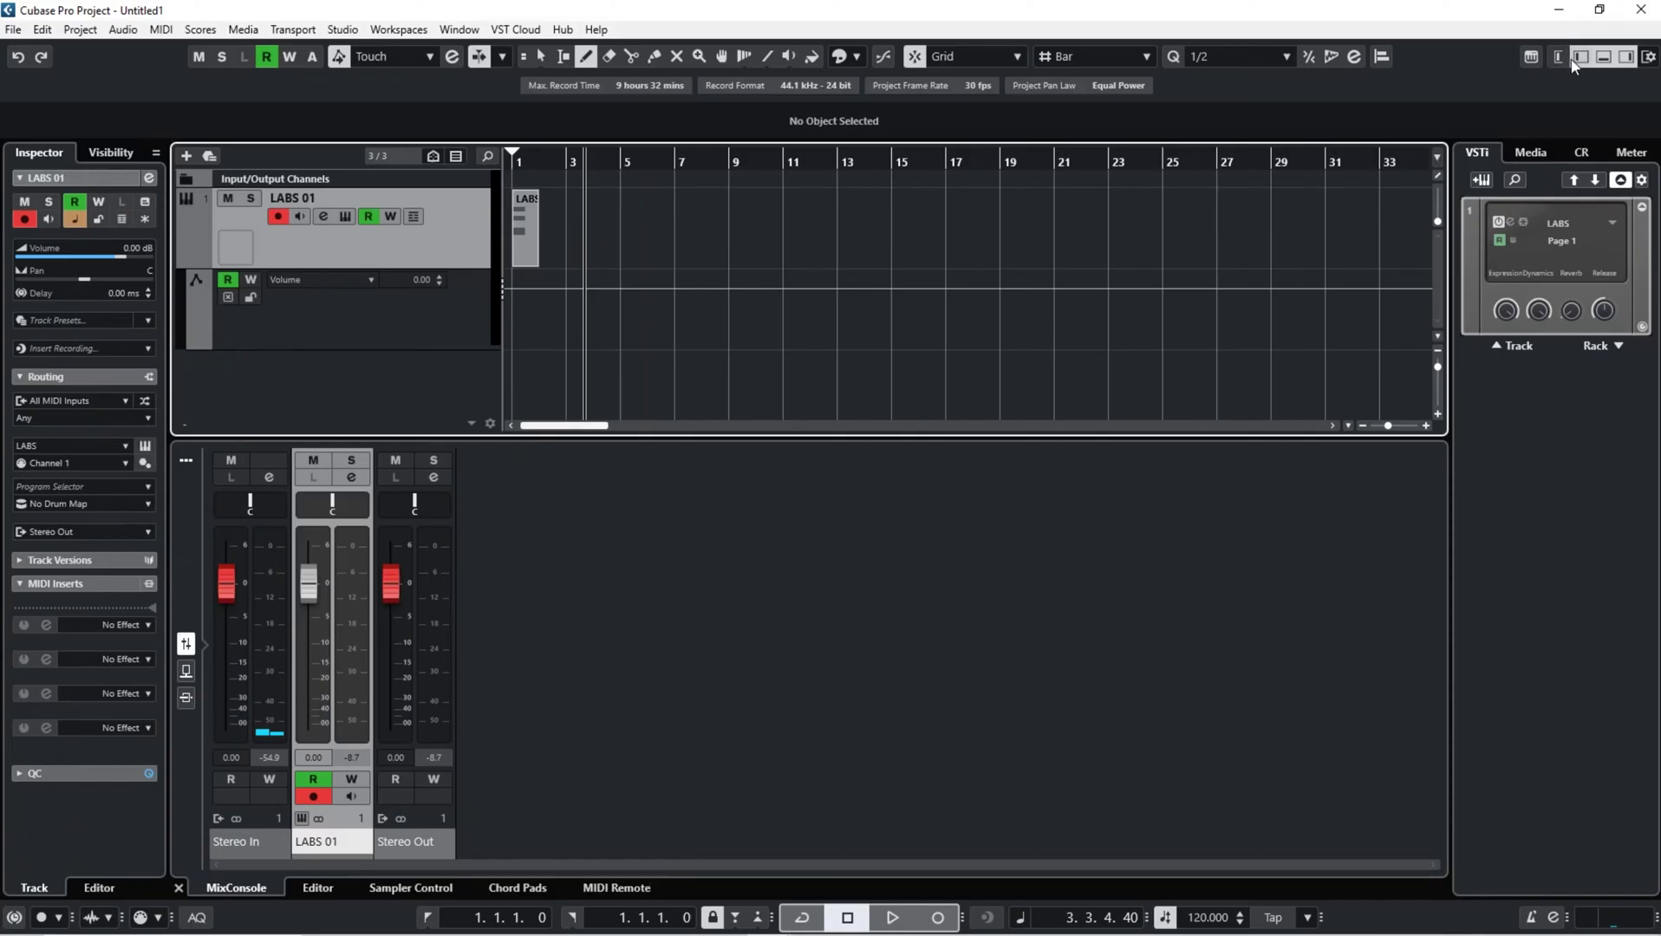
click(1583, 57)
click(1602, 57)
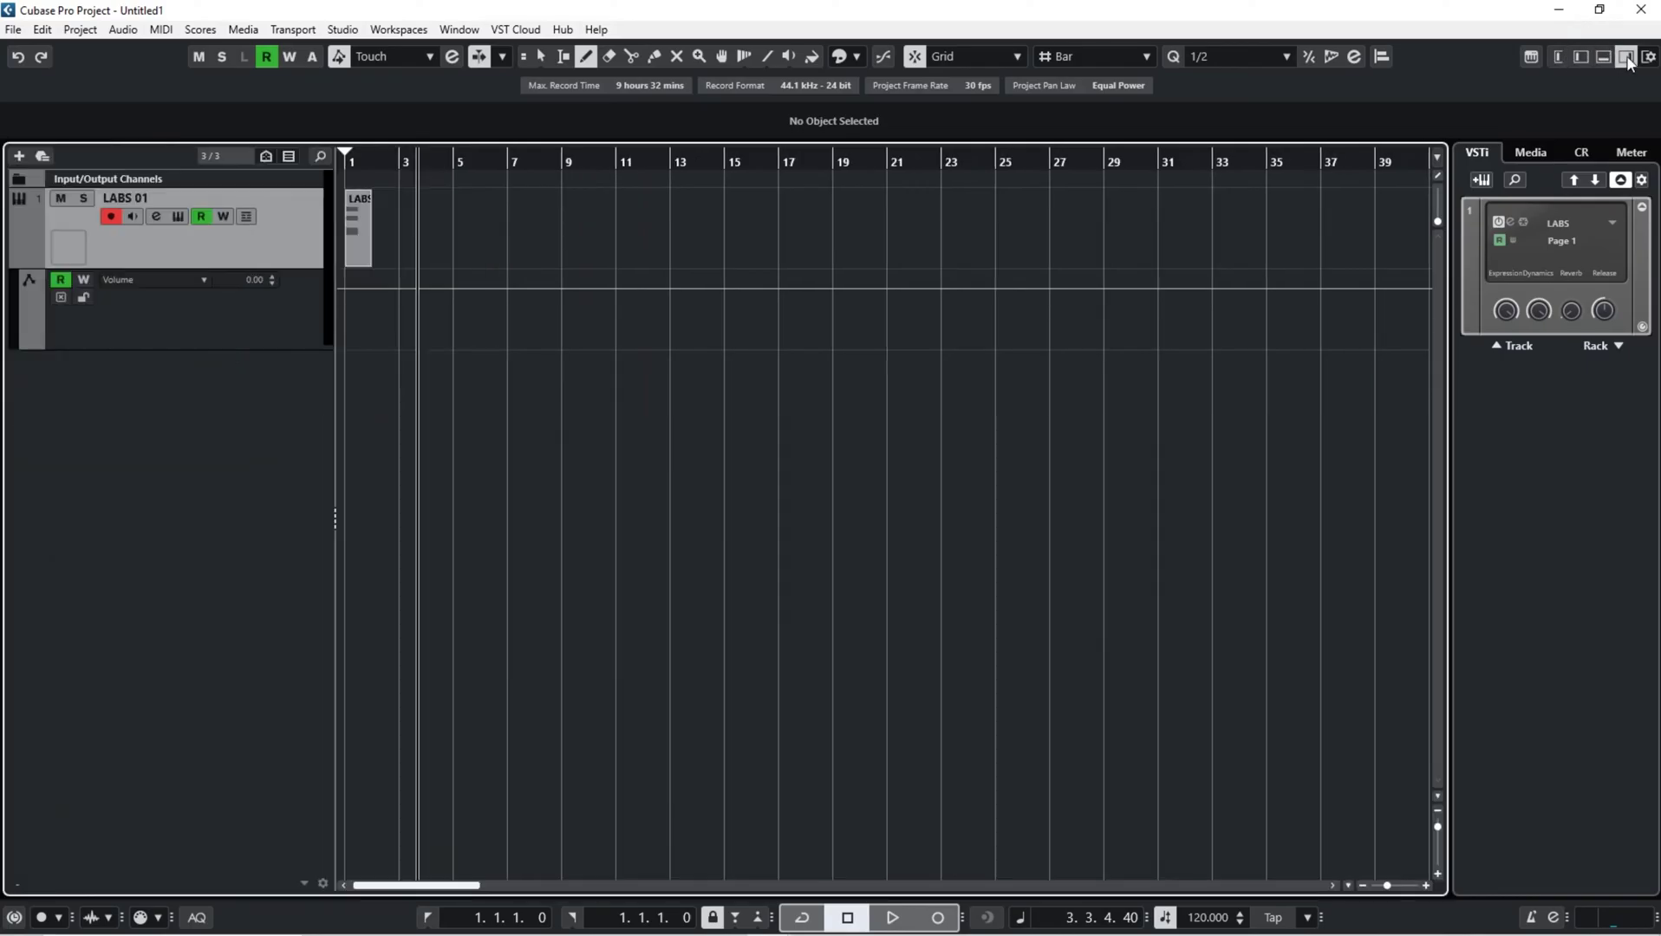
click(1625, 57)
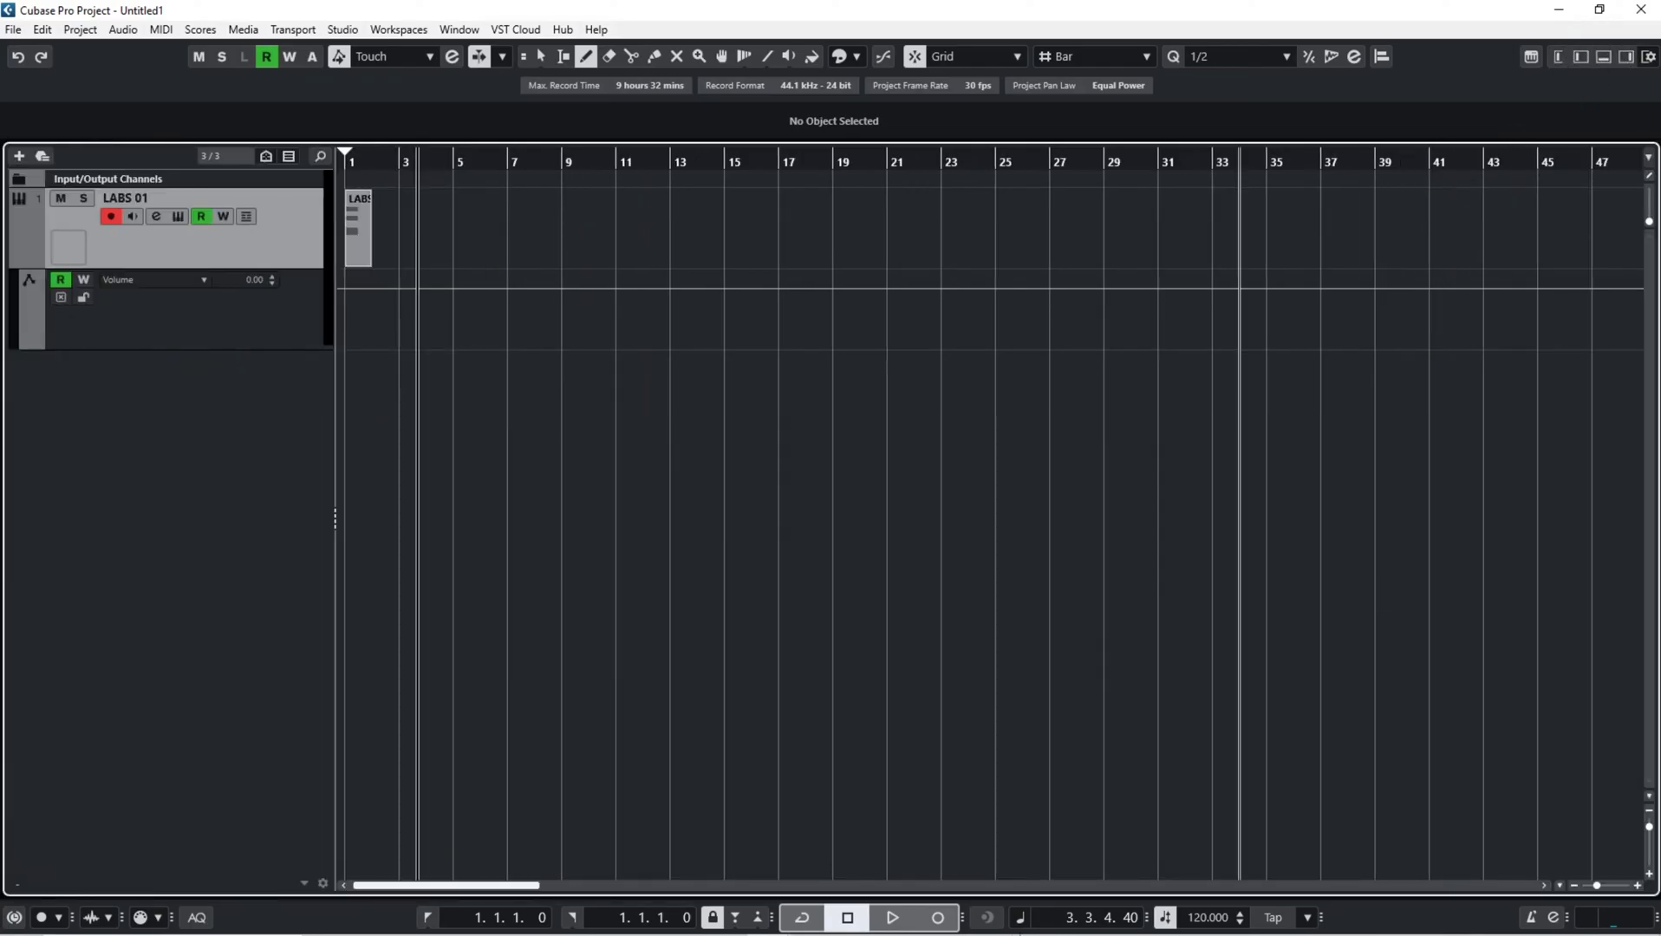
mouse_move(831, 932)
click(724, 918)
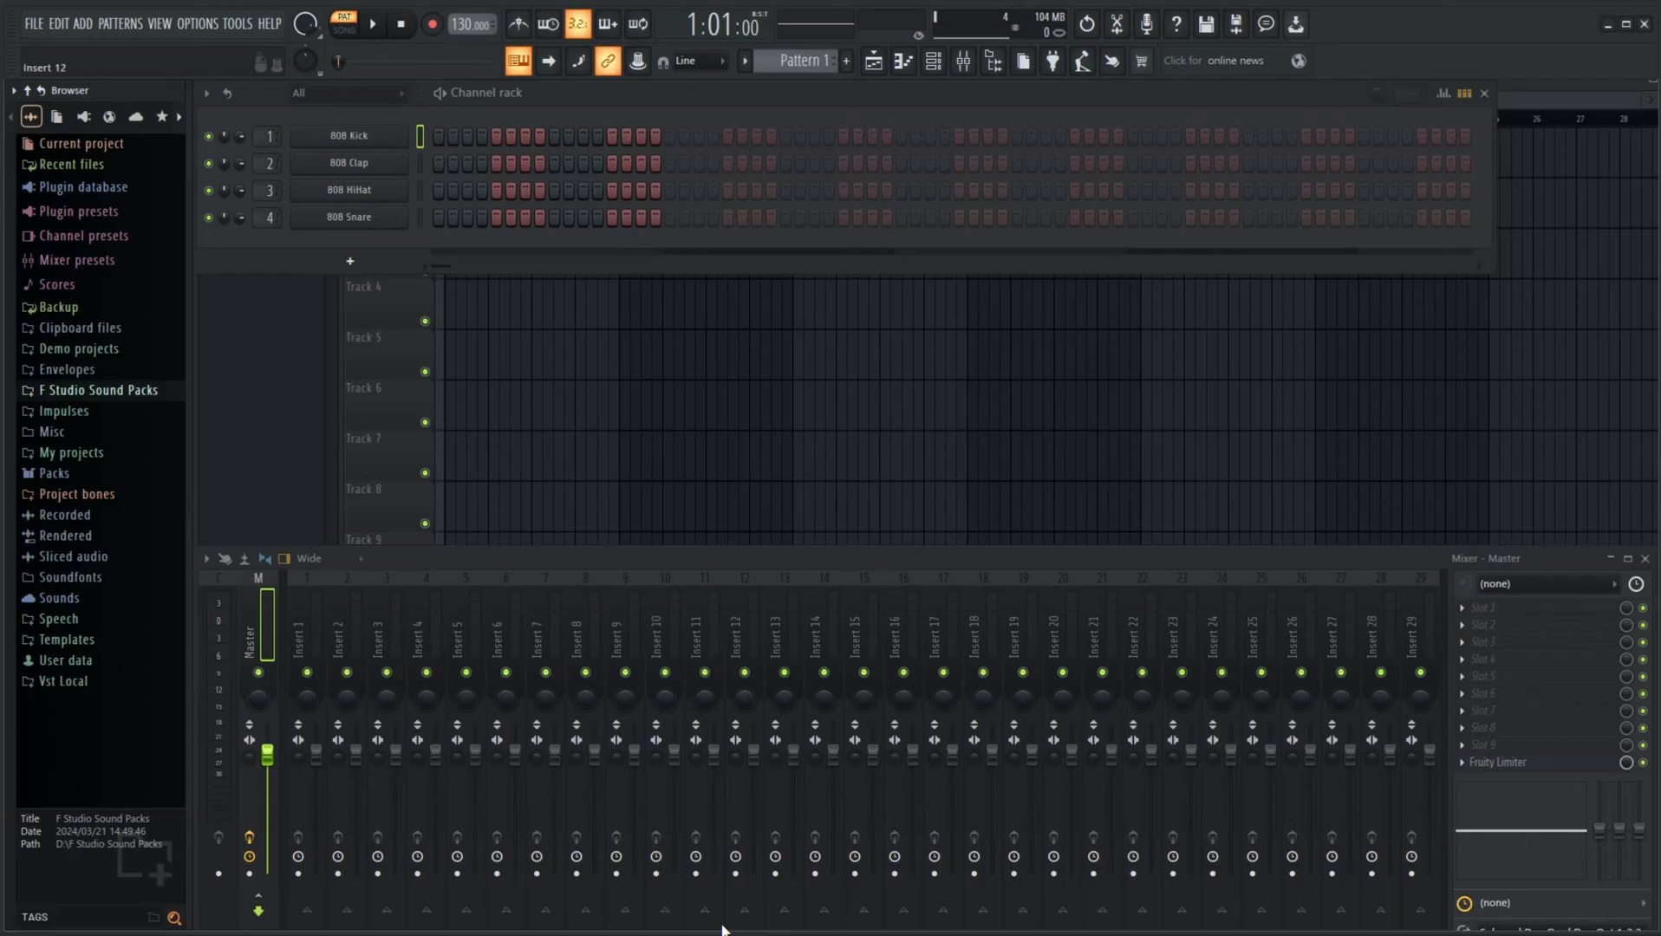
Fill the 808 Kick and 808 HiHat channels on every fourth step
right_click(383, 138)
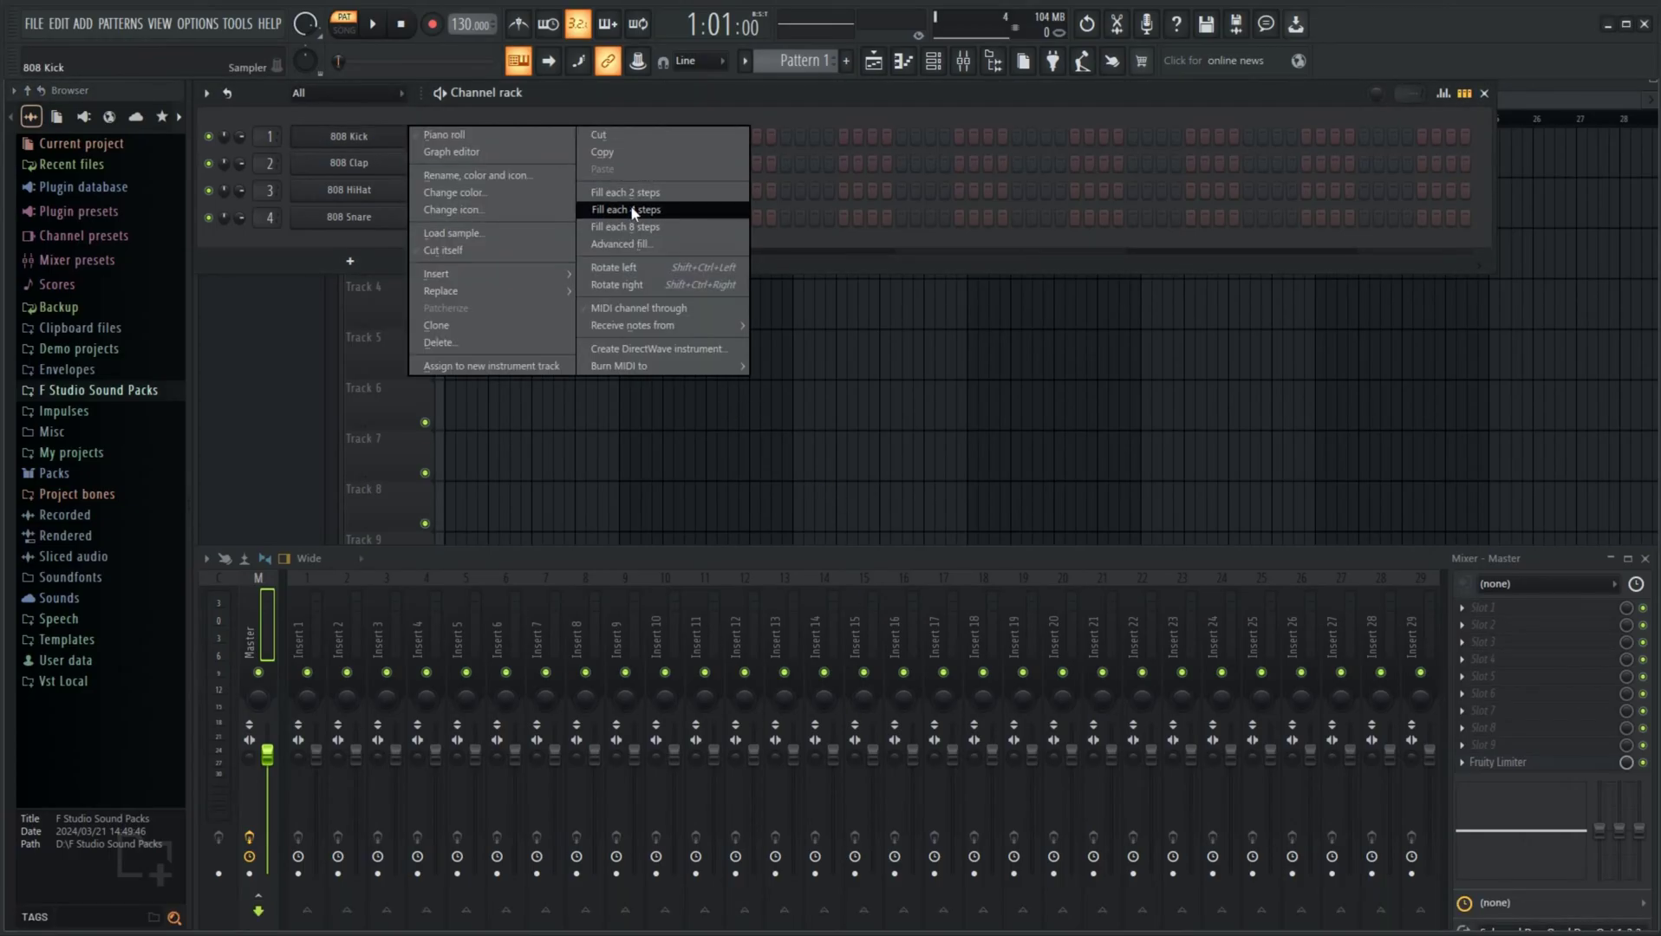
right_click(376, 183)
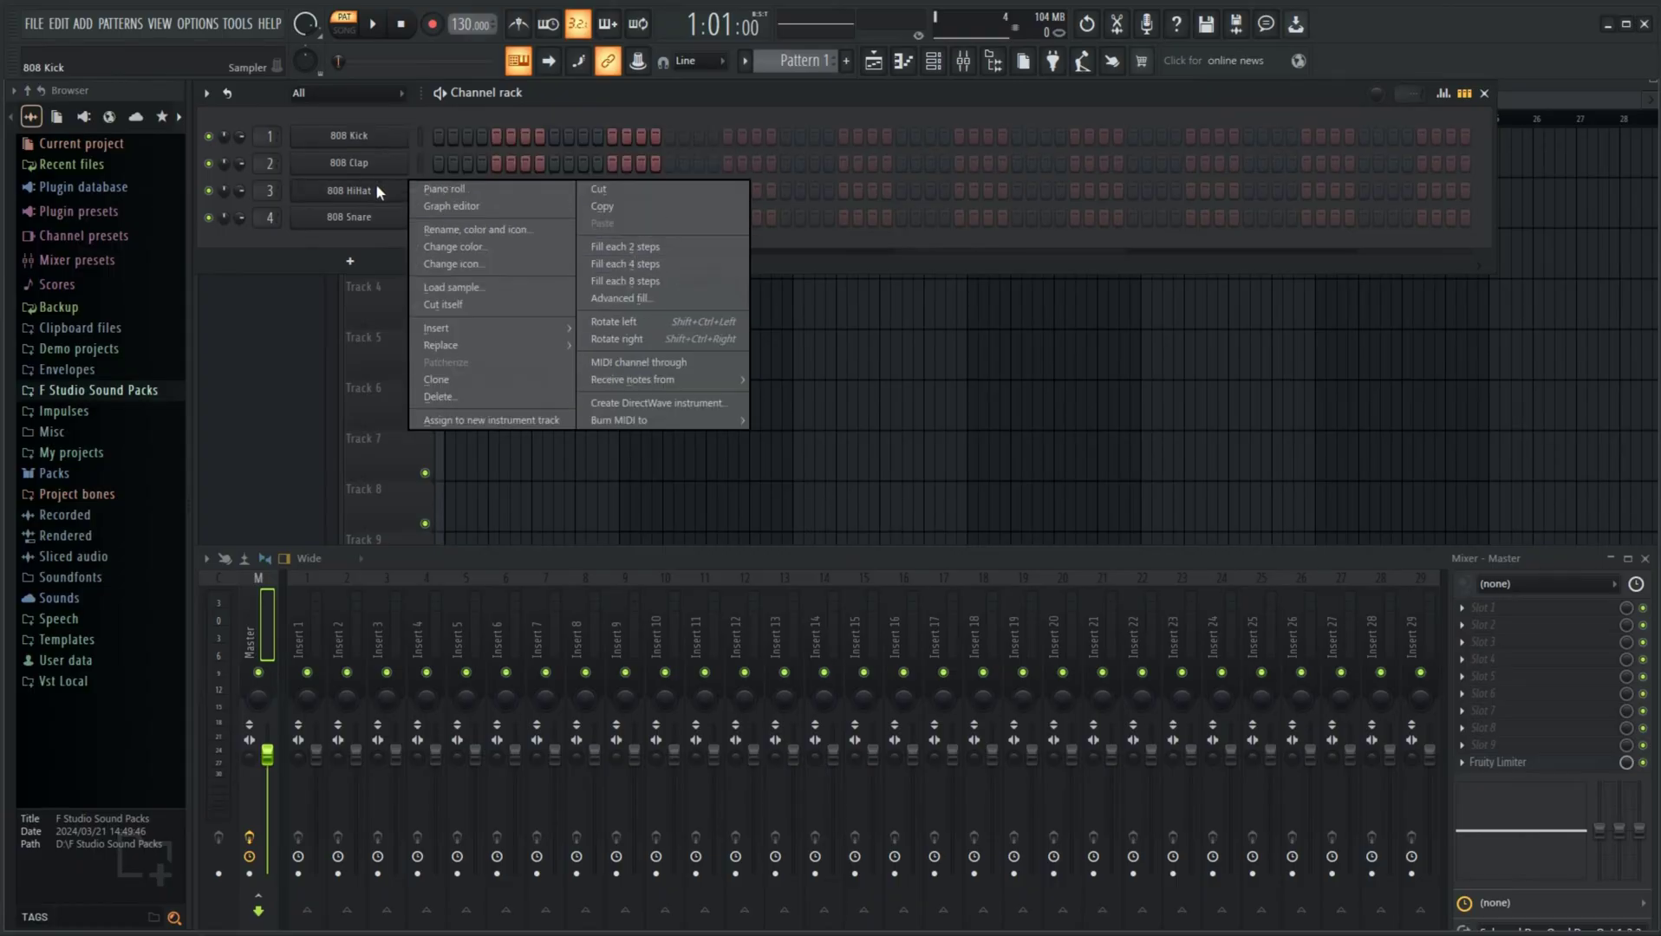
right_click(378, 139)
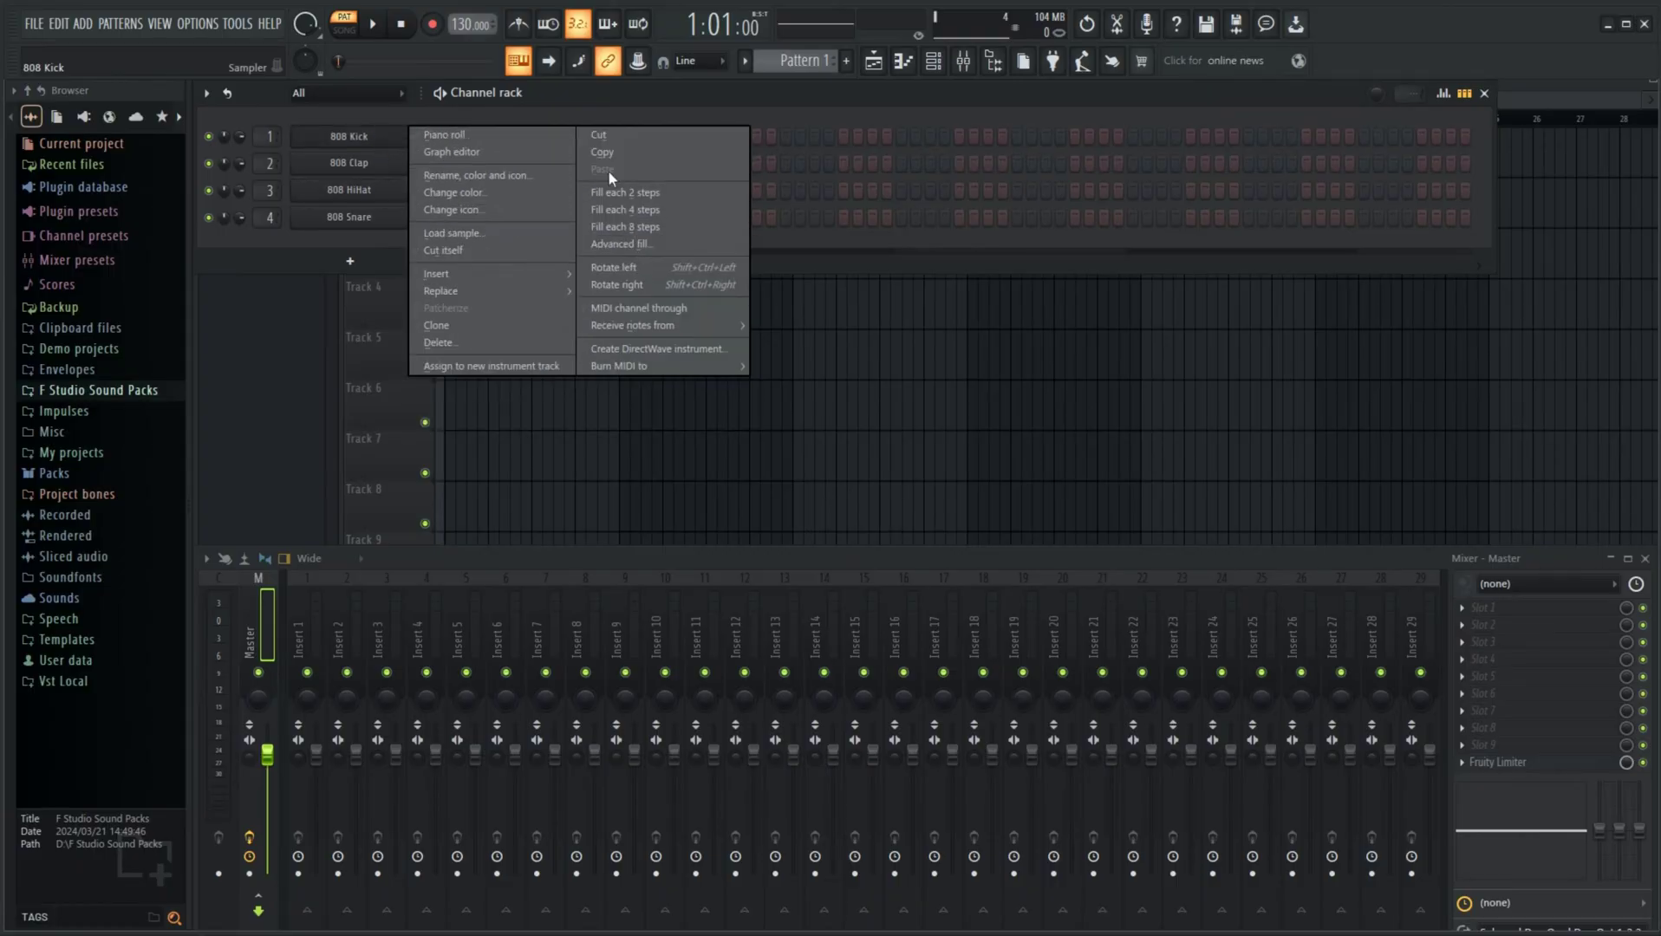
click(672, 206)
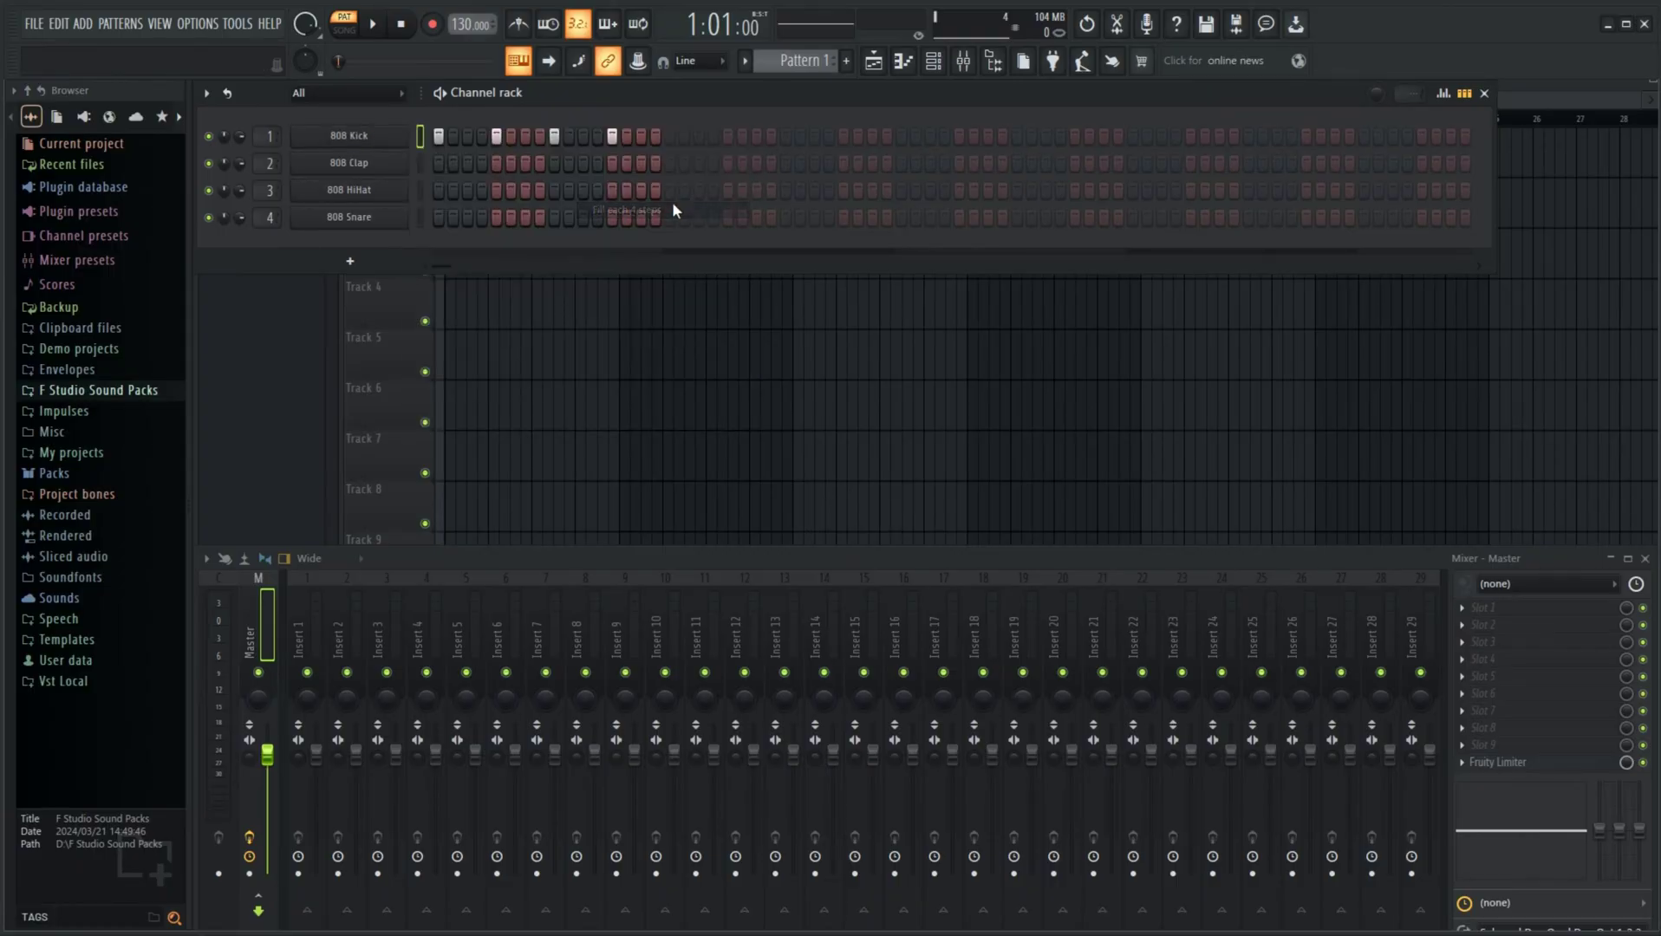
right_click(380, 185)
click(611, 263)
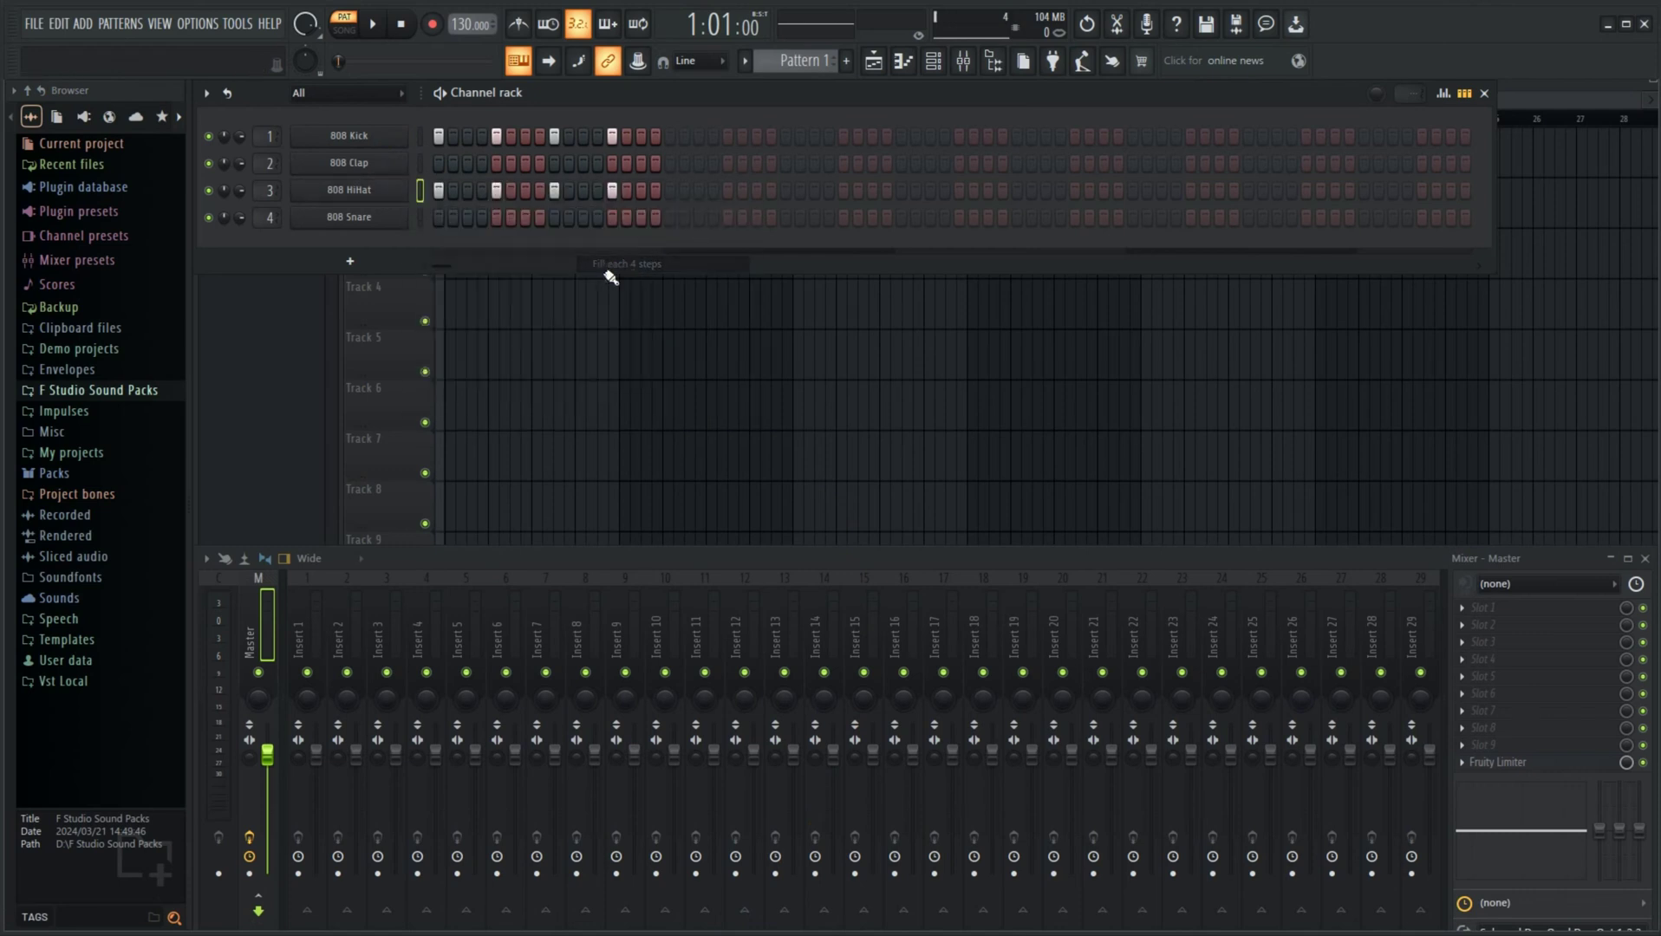
Fill the 808 Snare on every second step, leaving the 808 Clap unchanged
right_click(362, 219)
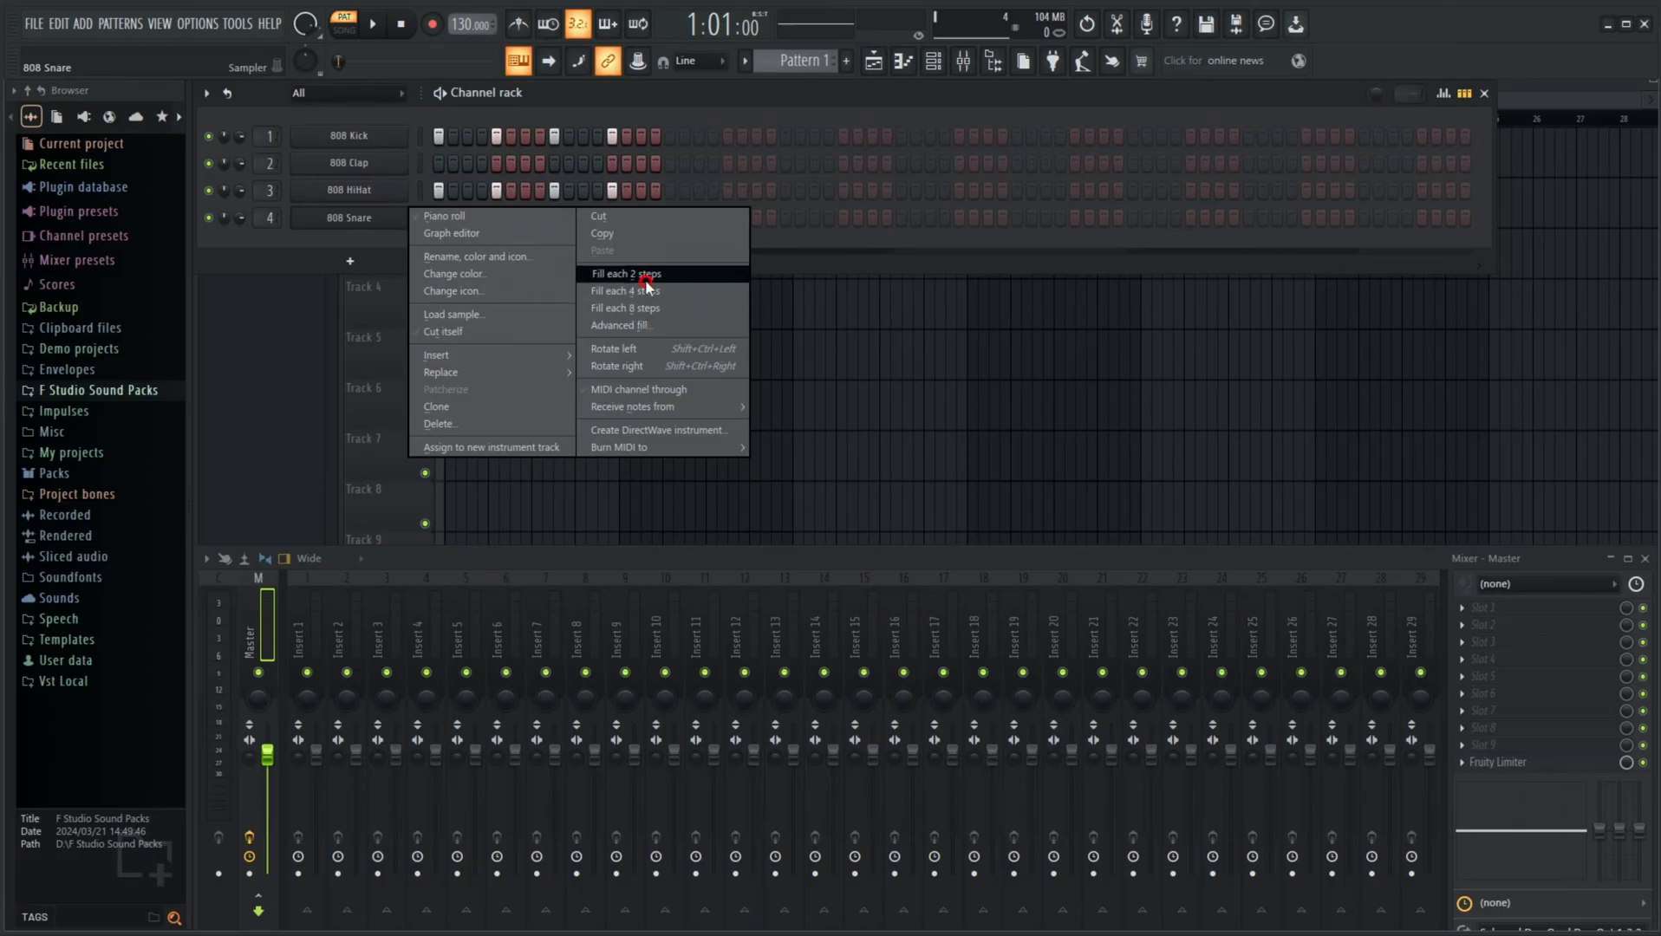
click(646, 274)
right_click(378, 221)
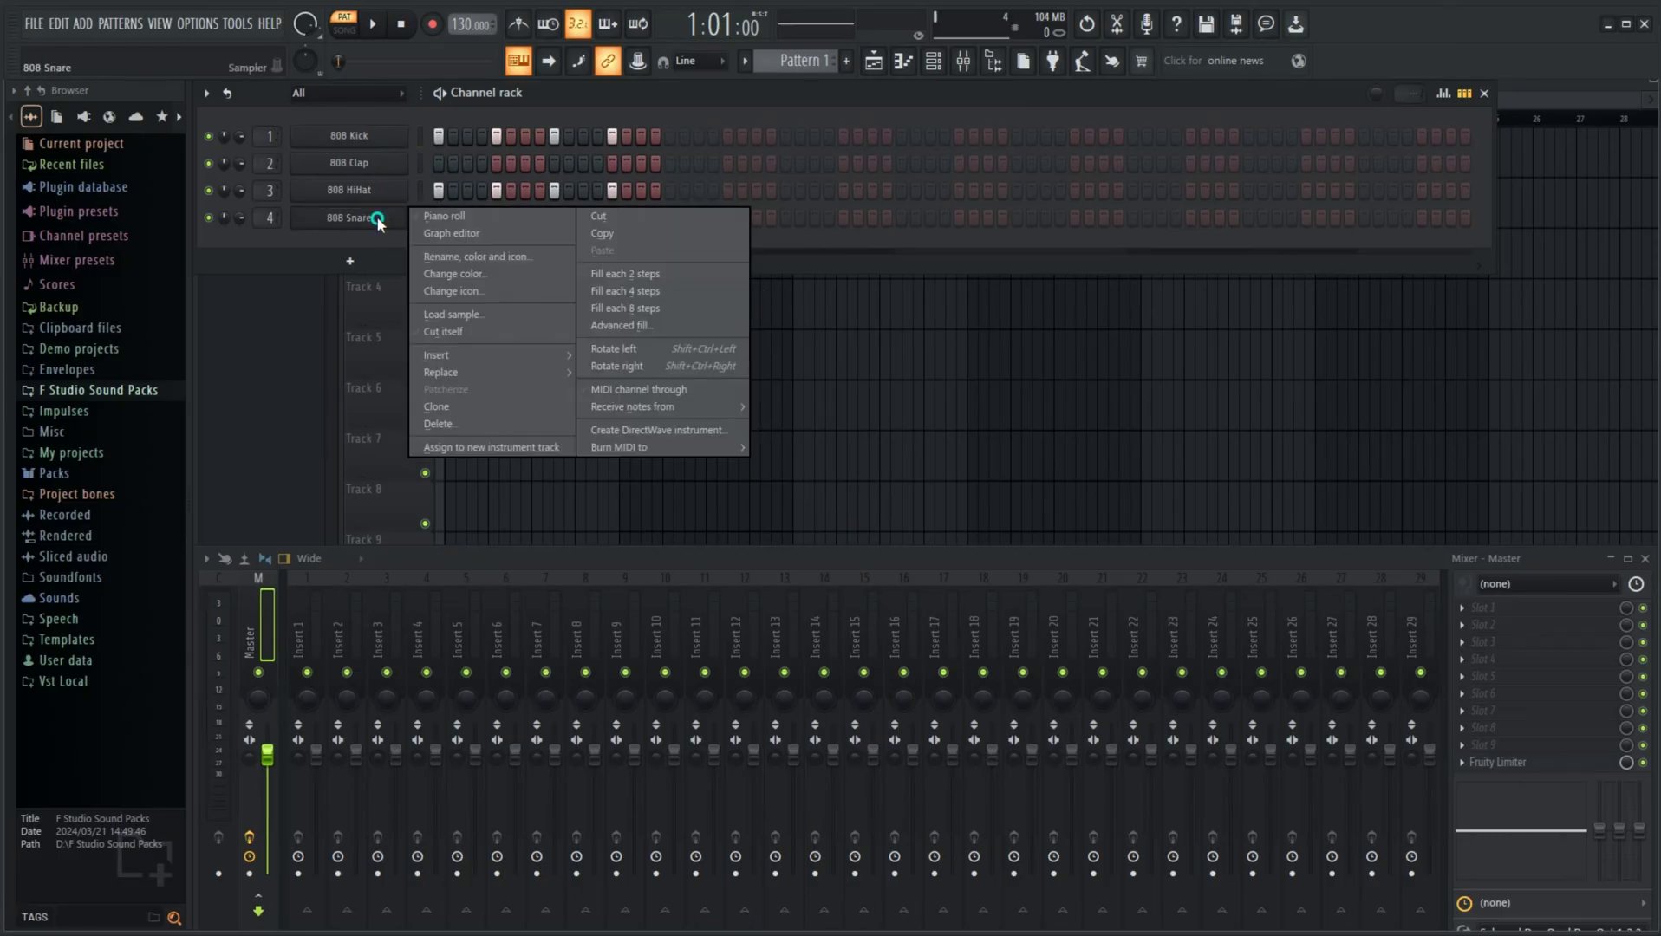
right_click(363, 168)
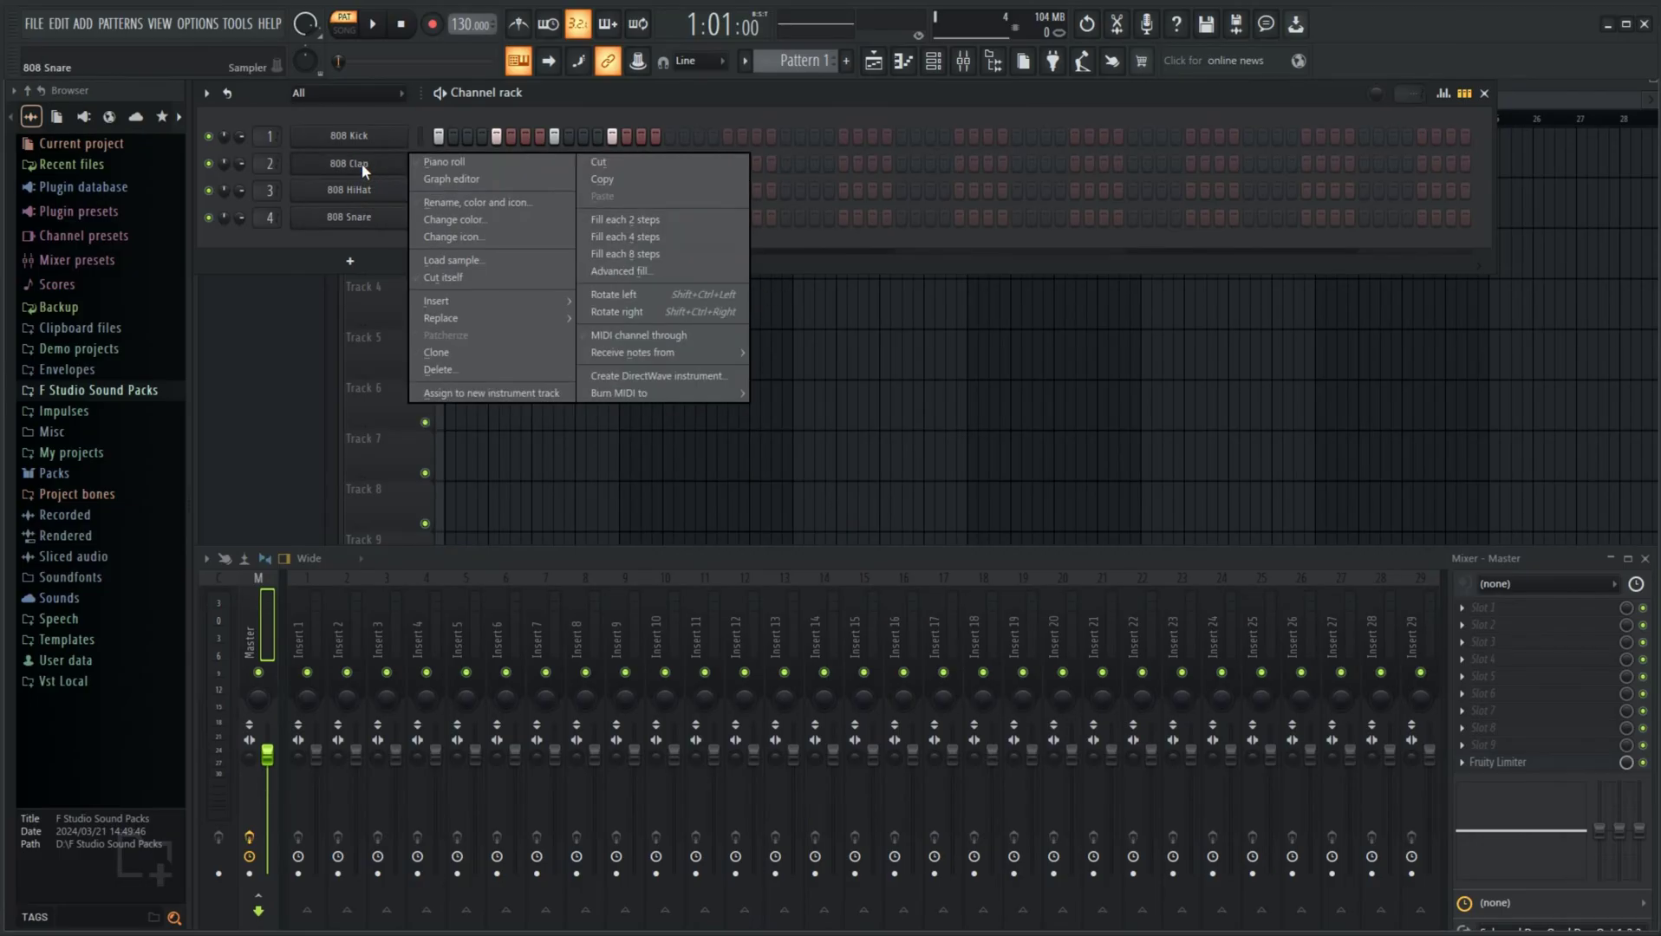
click(317, 247)
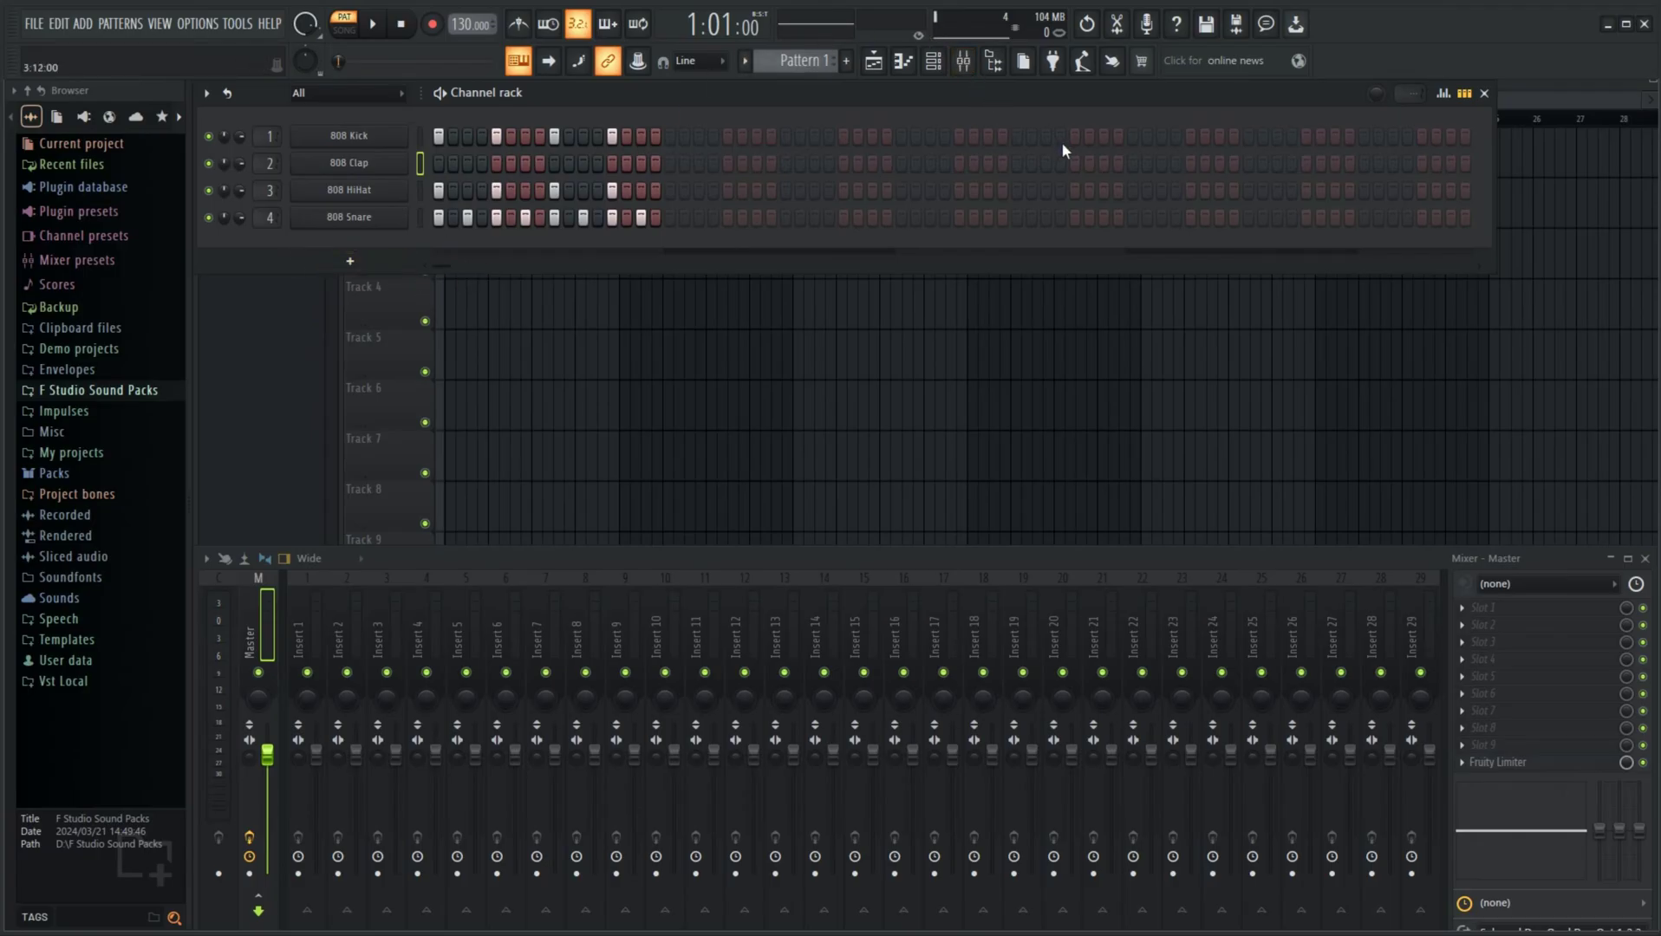
Open the 808 Clap in the piano roll and quick-quantize its note start times
click(903, 61)
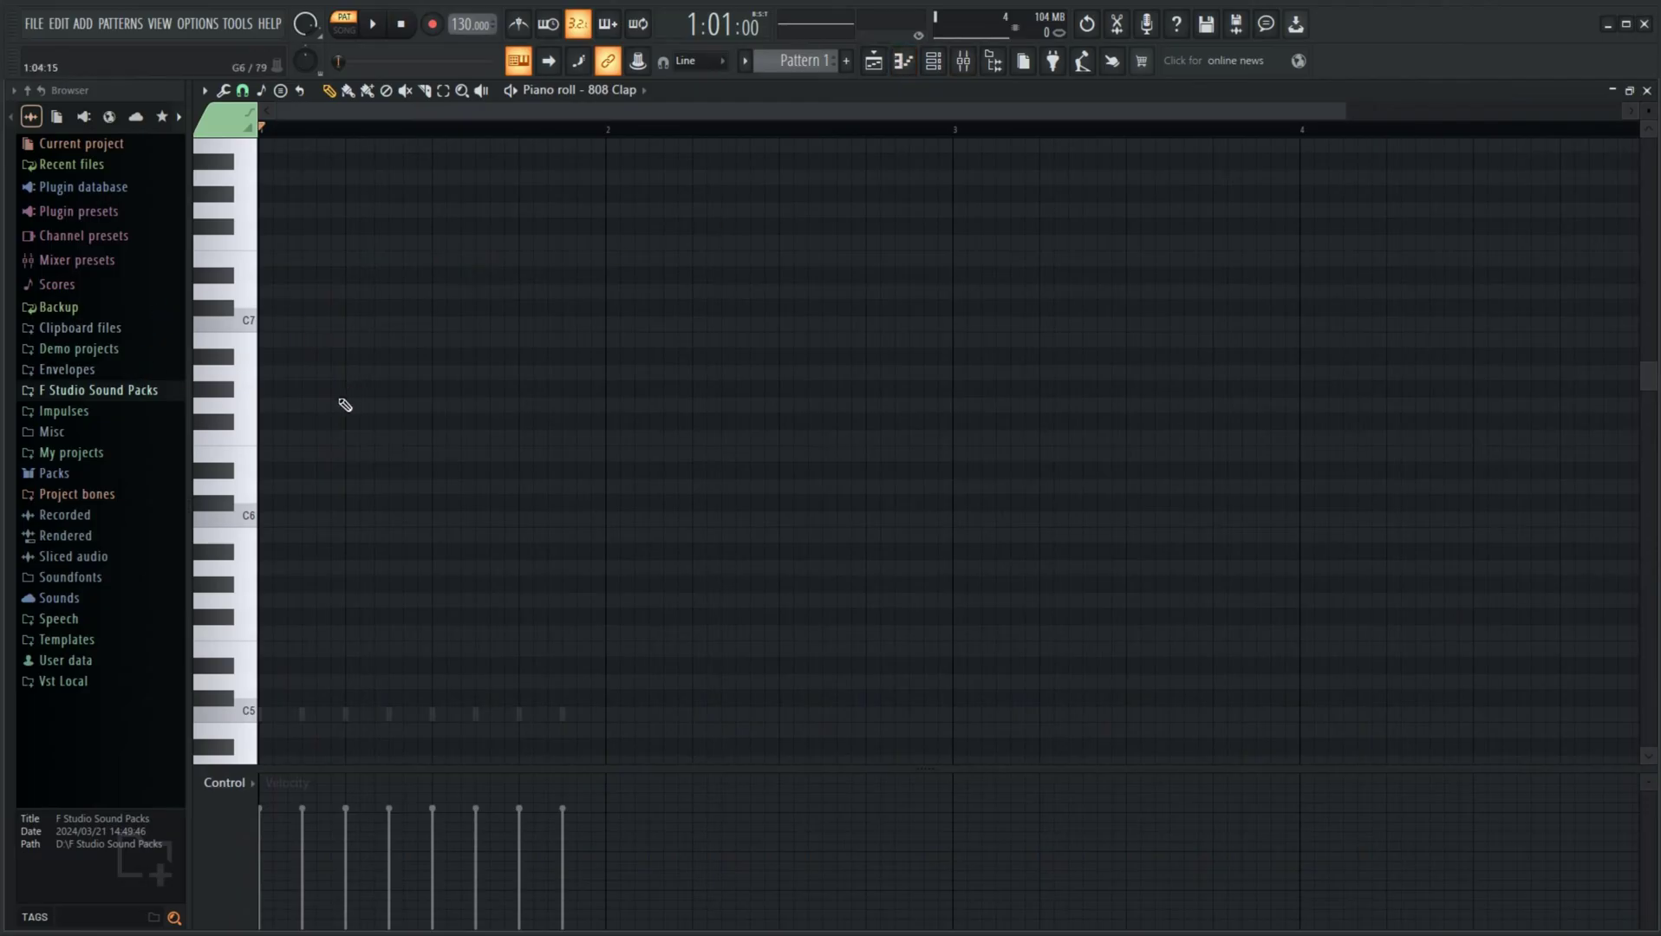
click(206, 91)
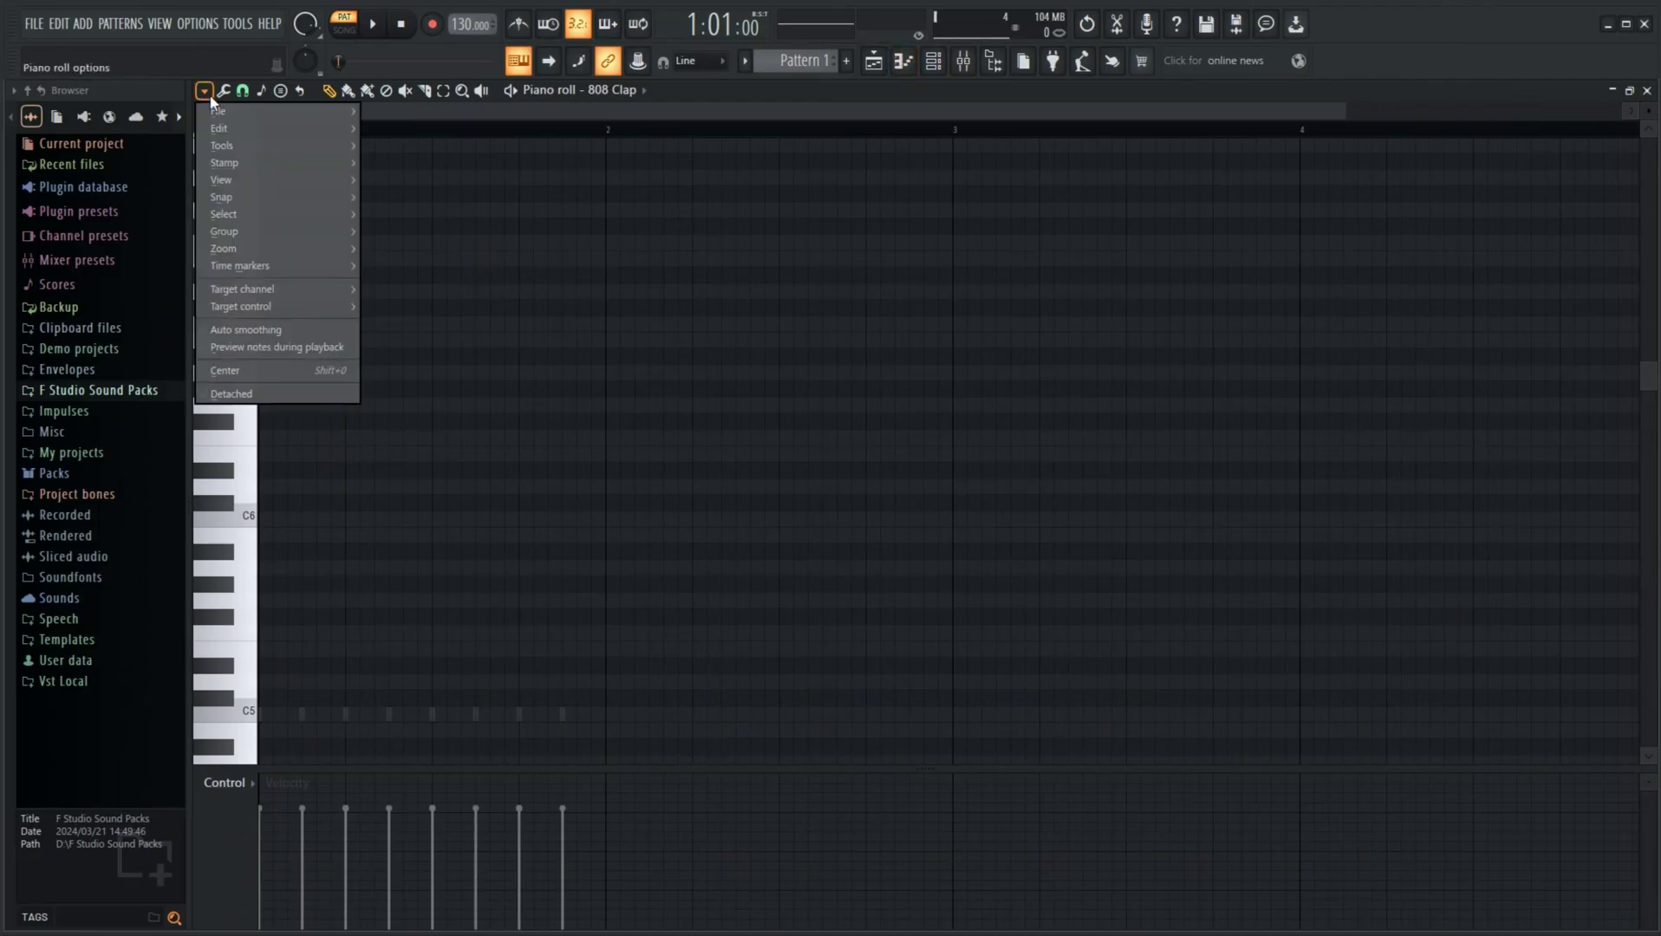
mouse_move(232, 135)
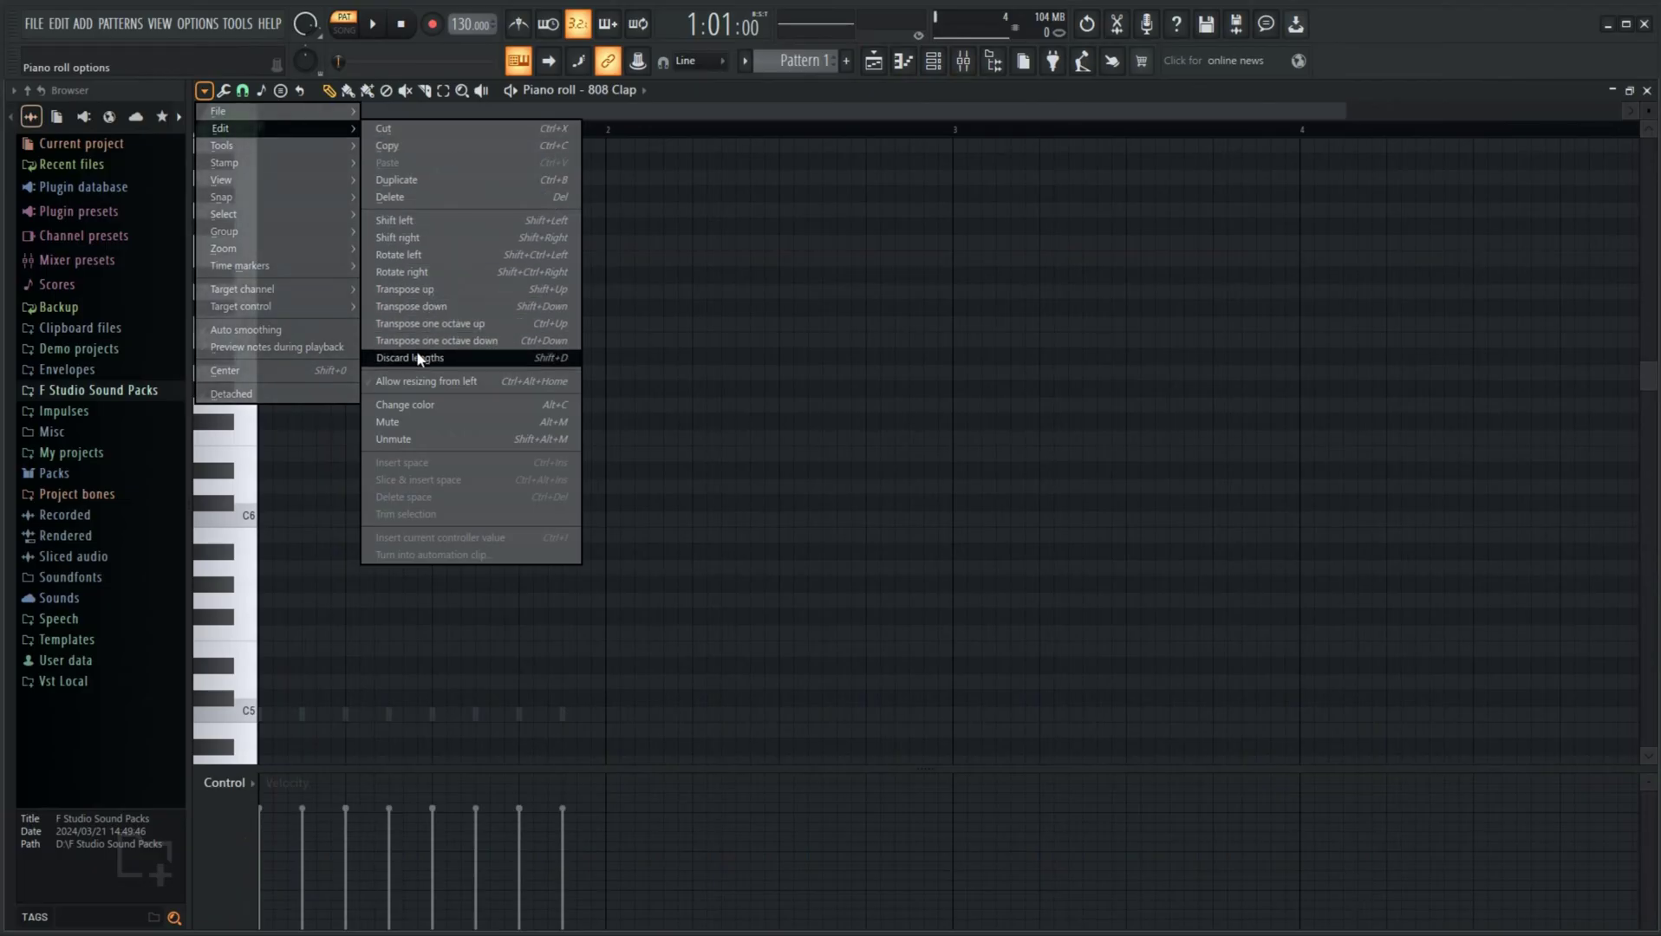
mouse_move(275, 149)
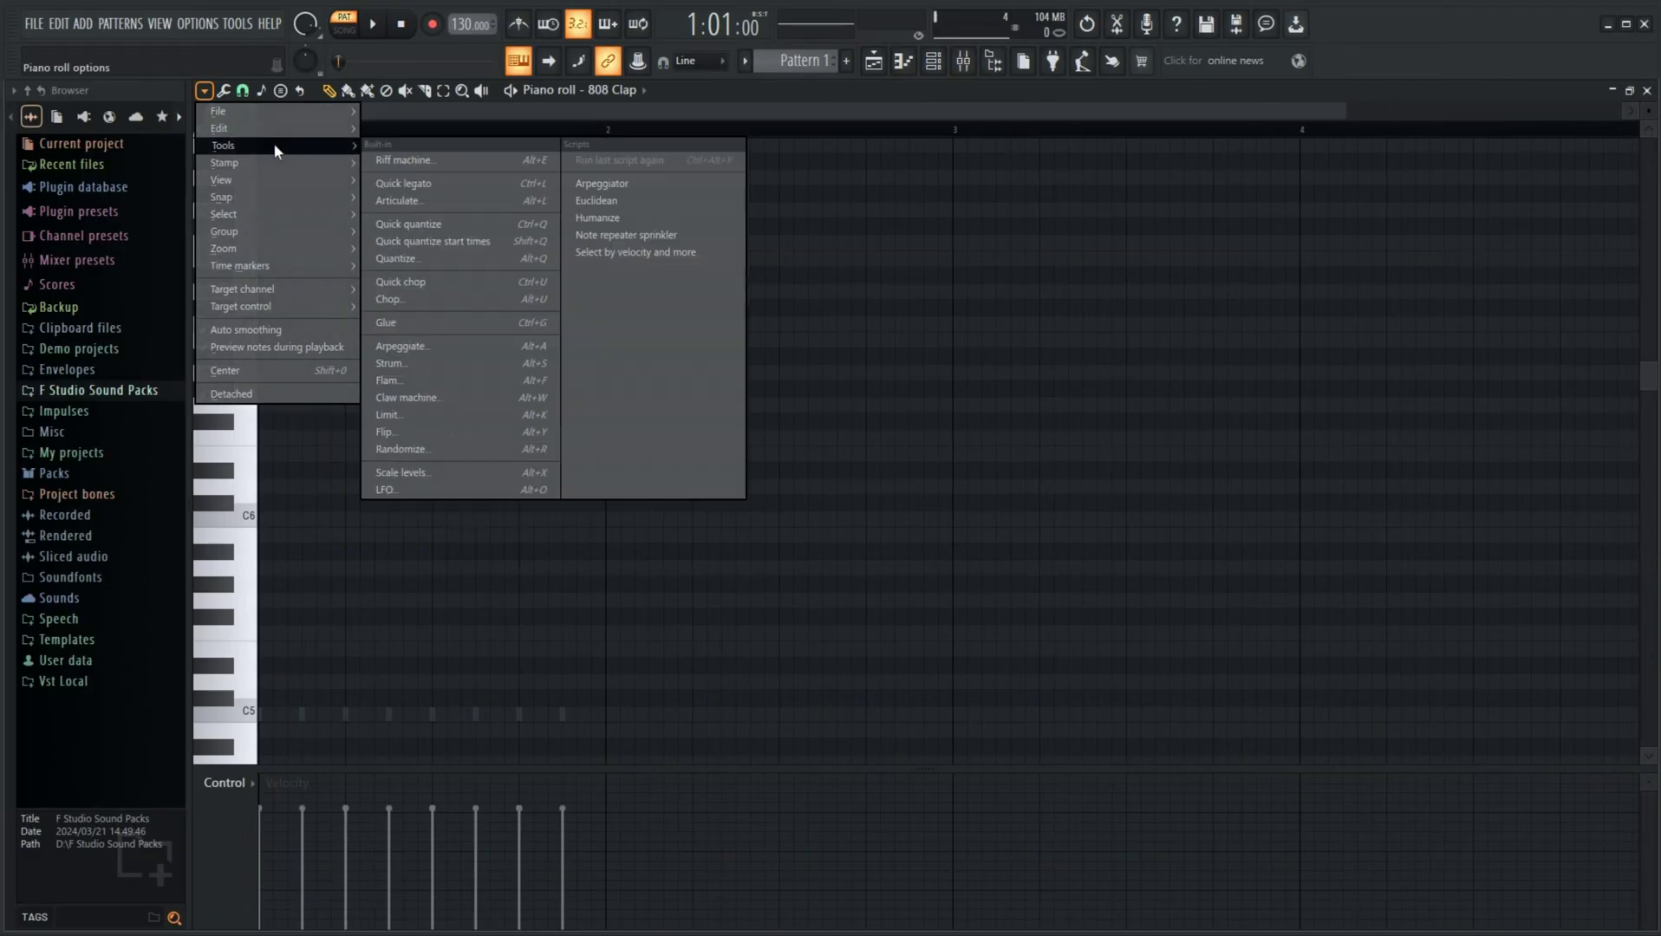
click(425, 242)
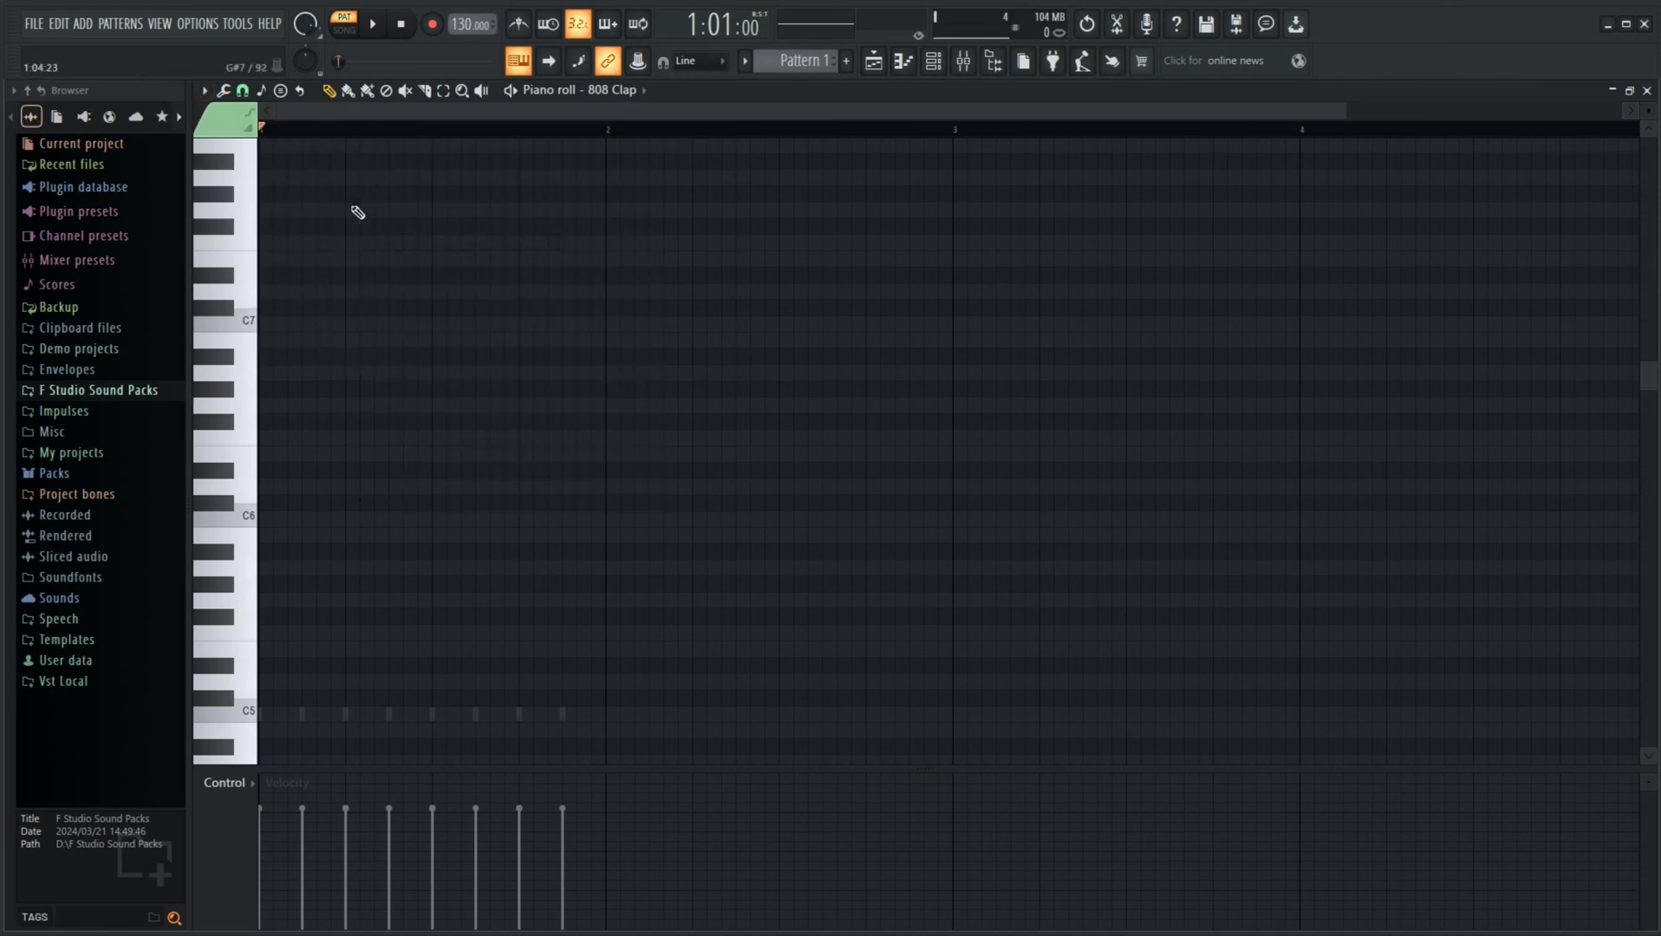
Preview the Arpeggiate settings and scale list, then add and remove a test C#7 note
click(204, 90)
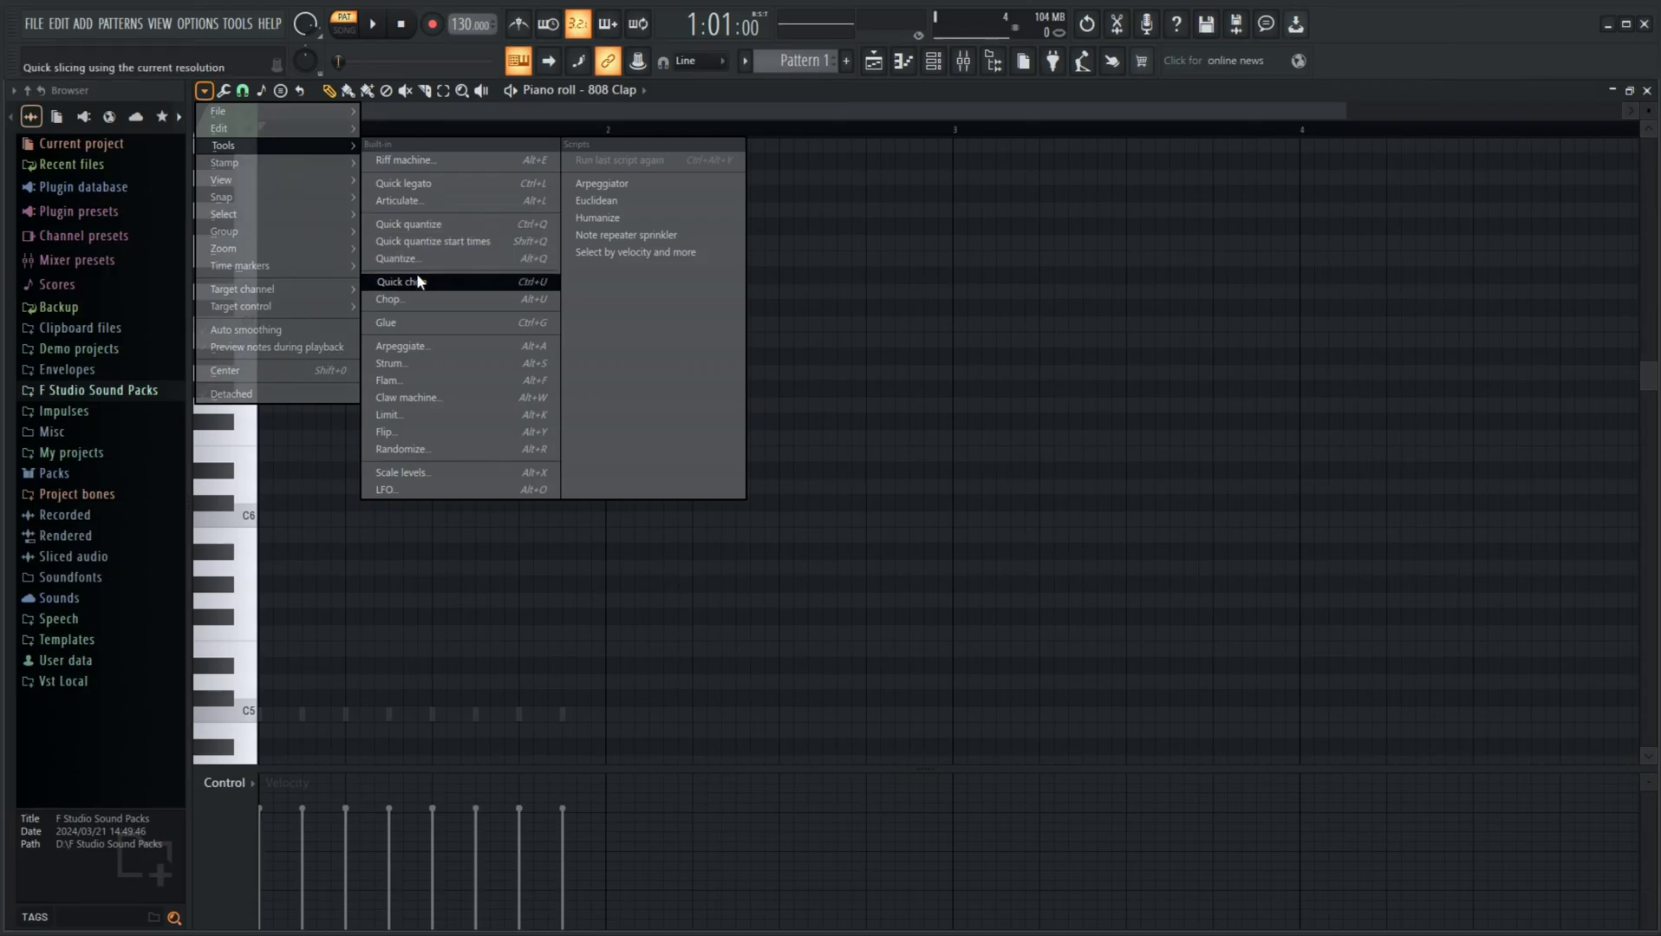
click(425, 346)
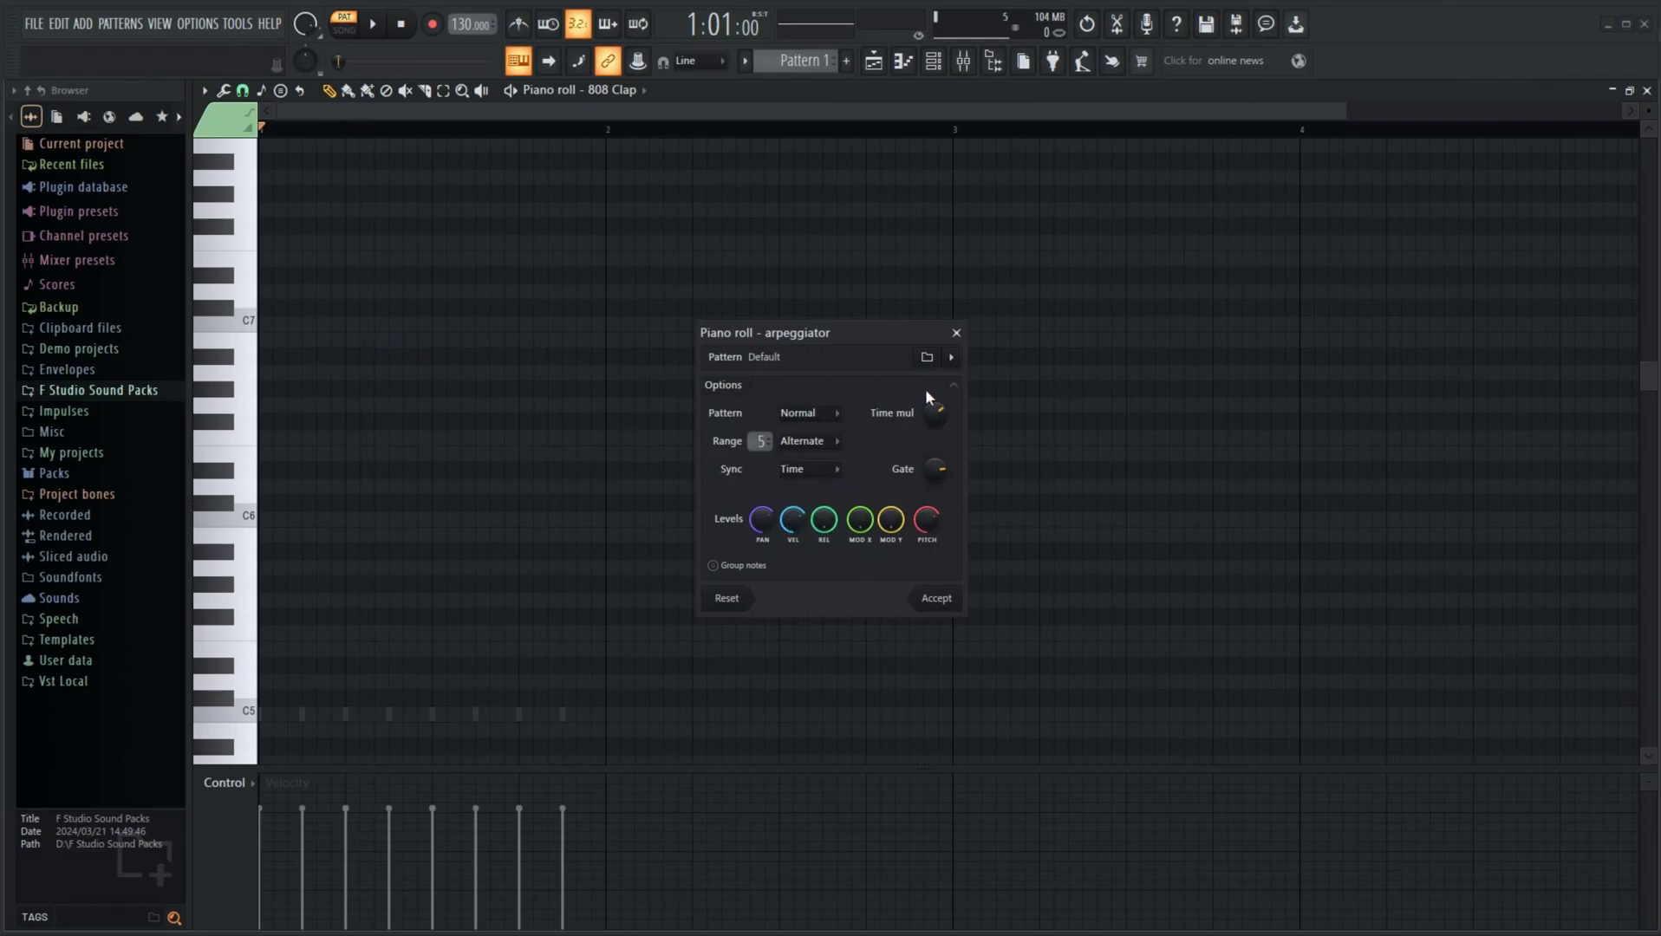
click(956, 333)
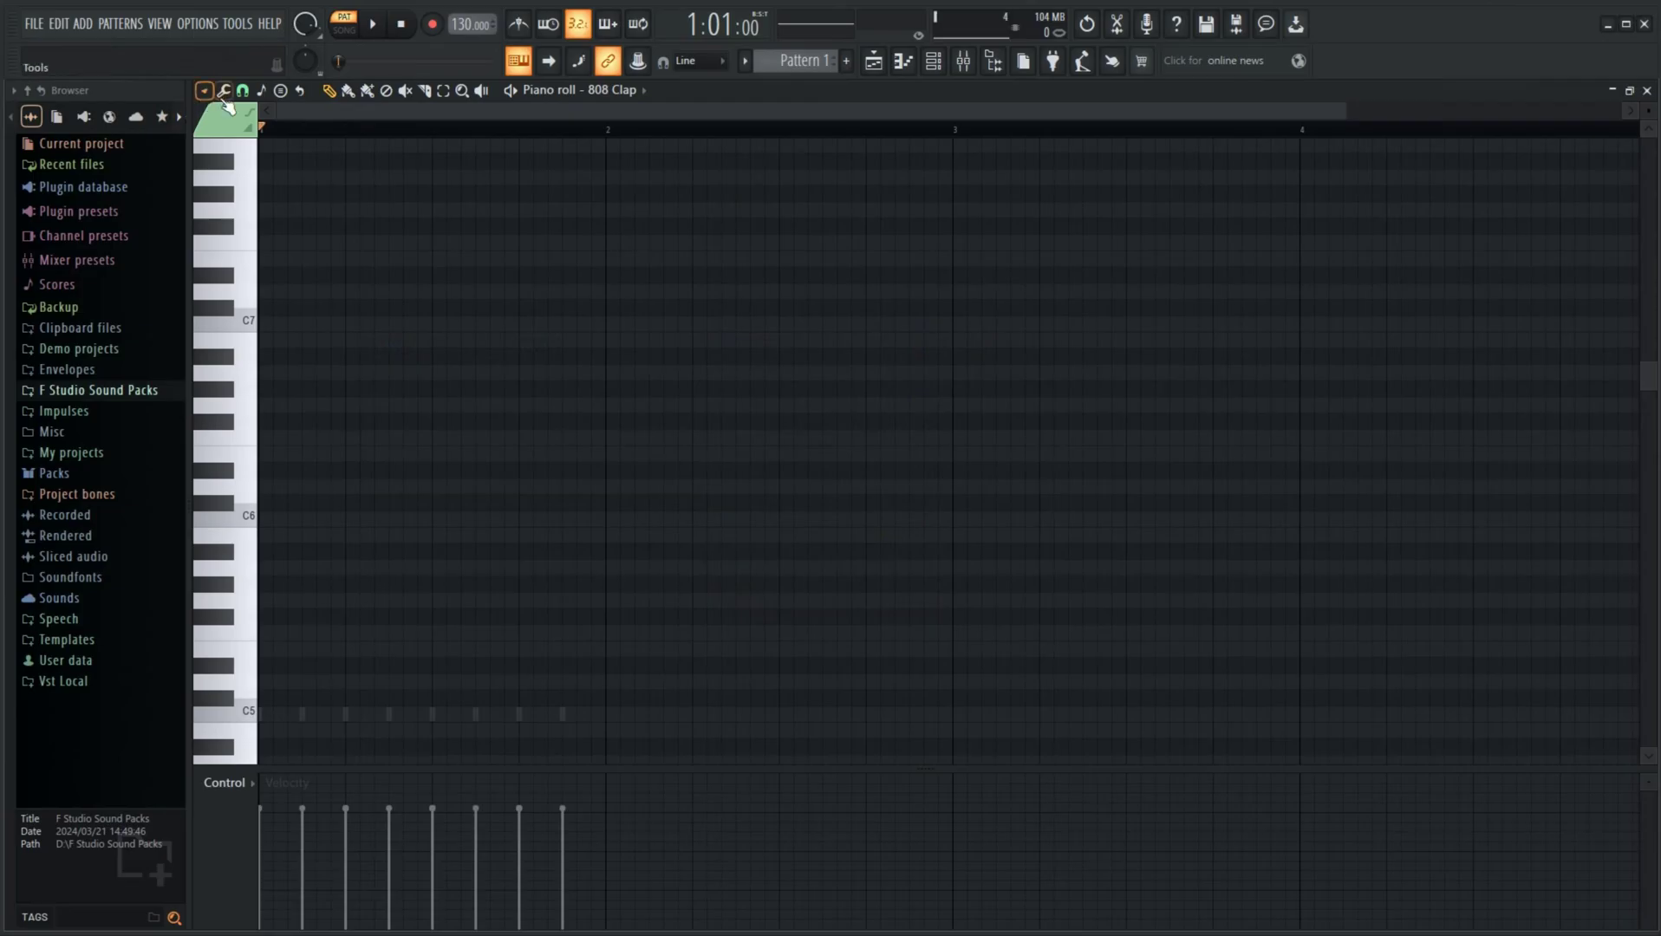
click(260, 98)
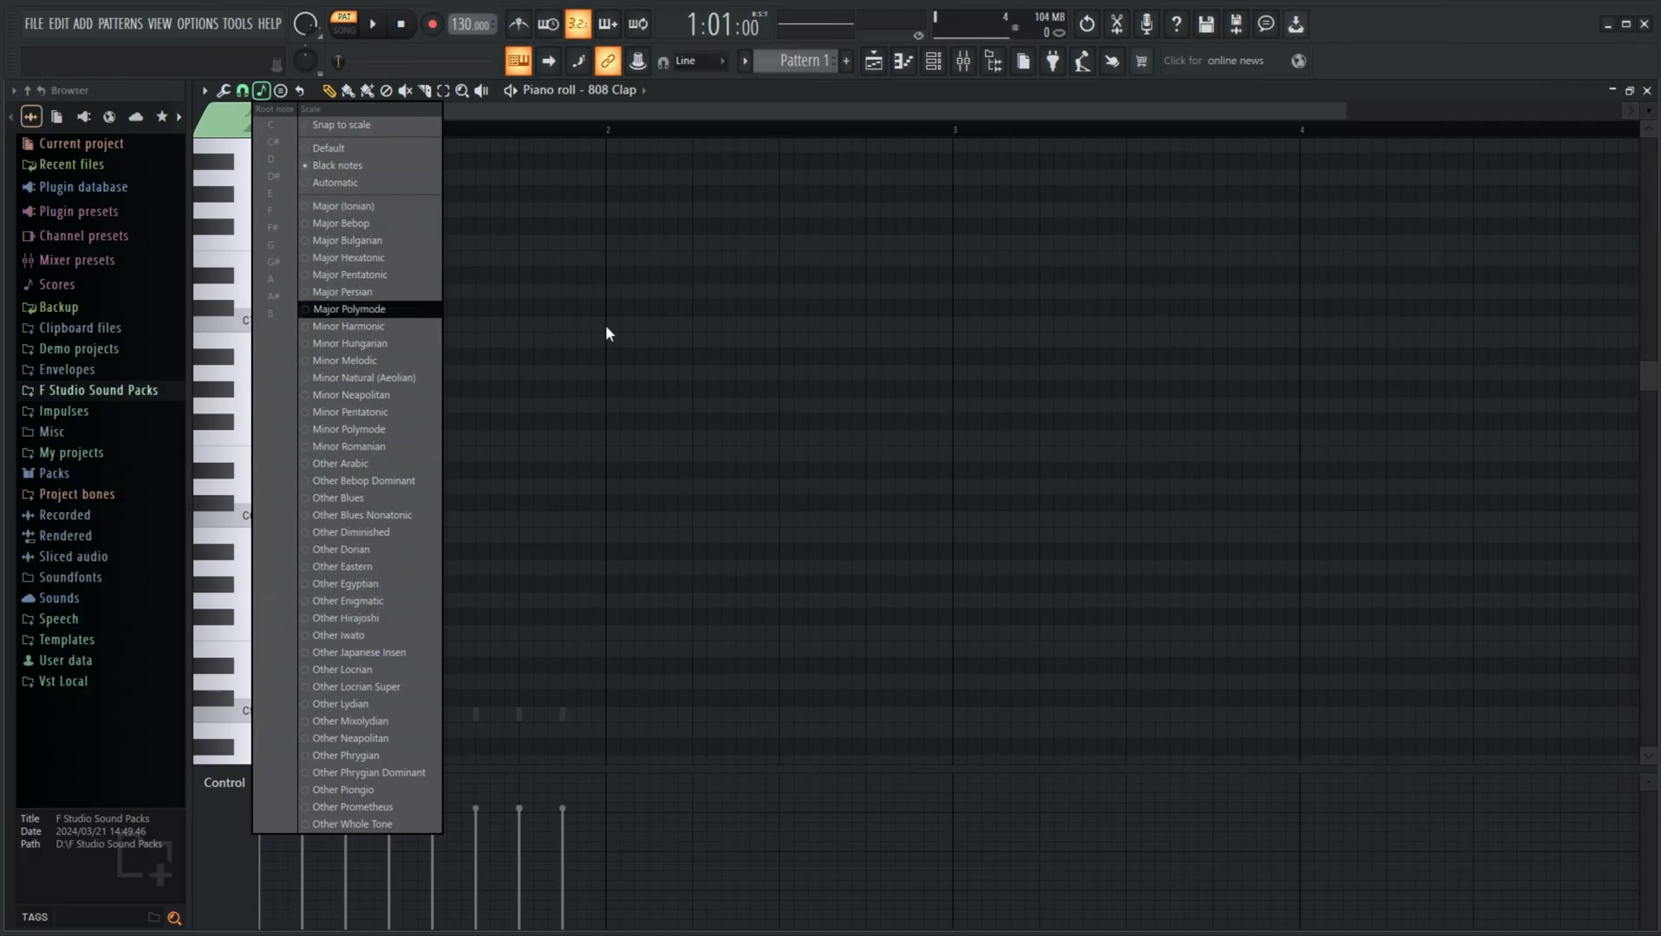
click(681, 309)
right_click(681, 309)
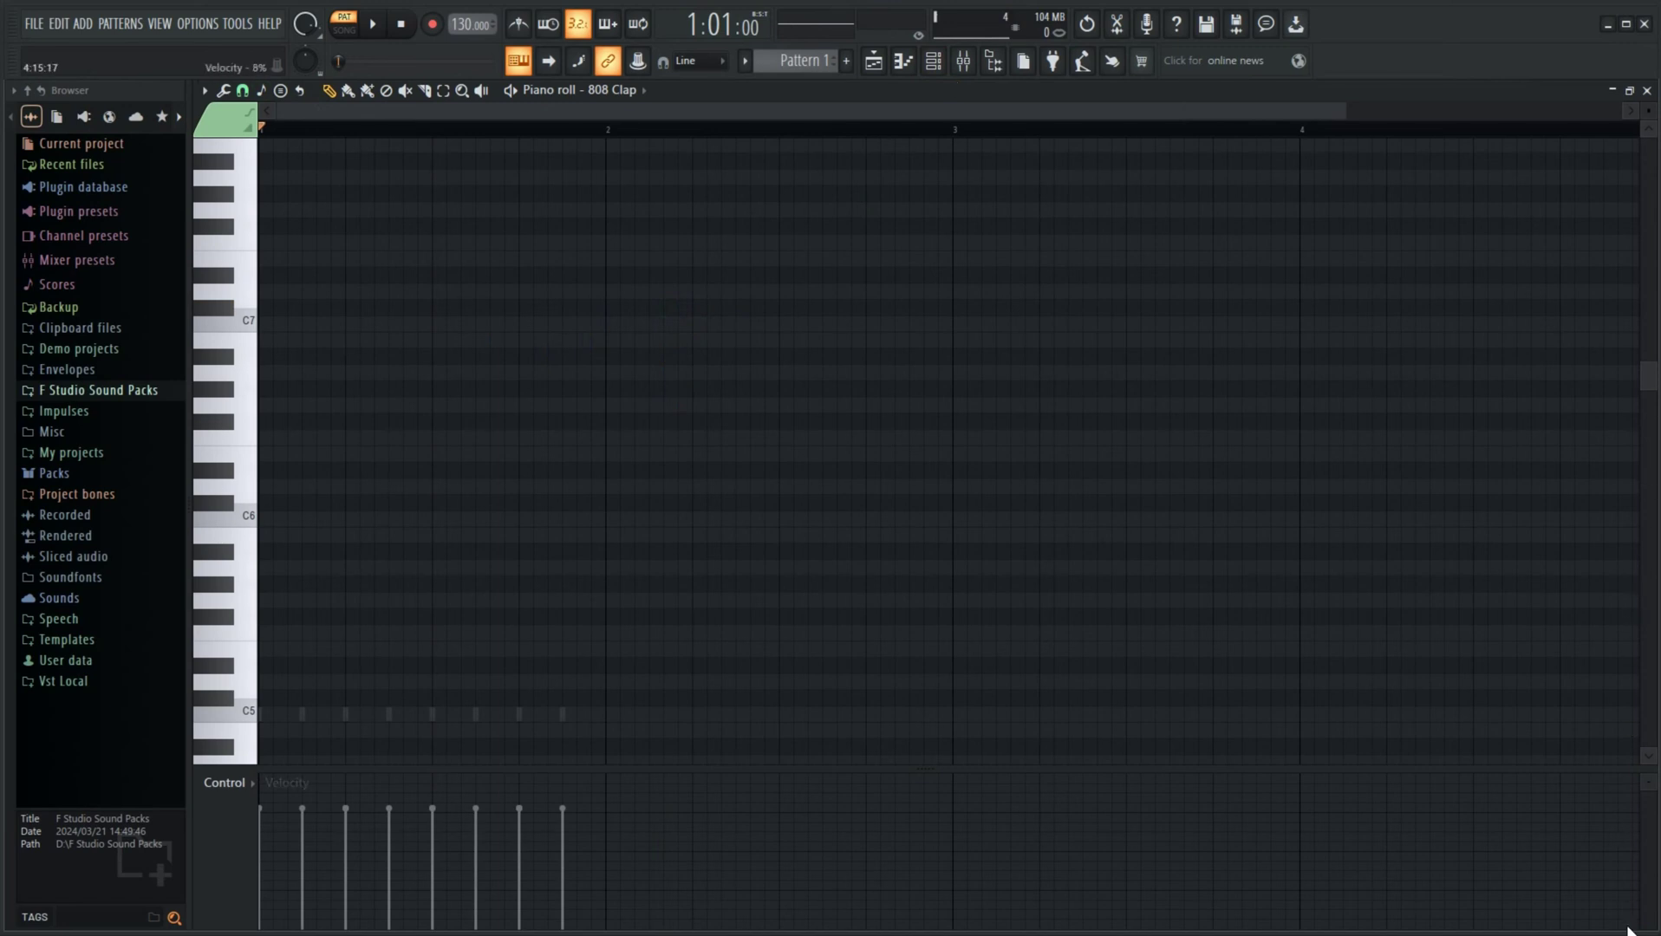
Show the mixer with F9 and open Insert 1's Patcher maximized
key(F9)
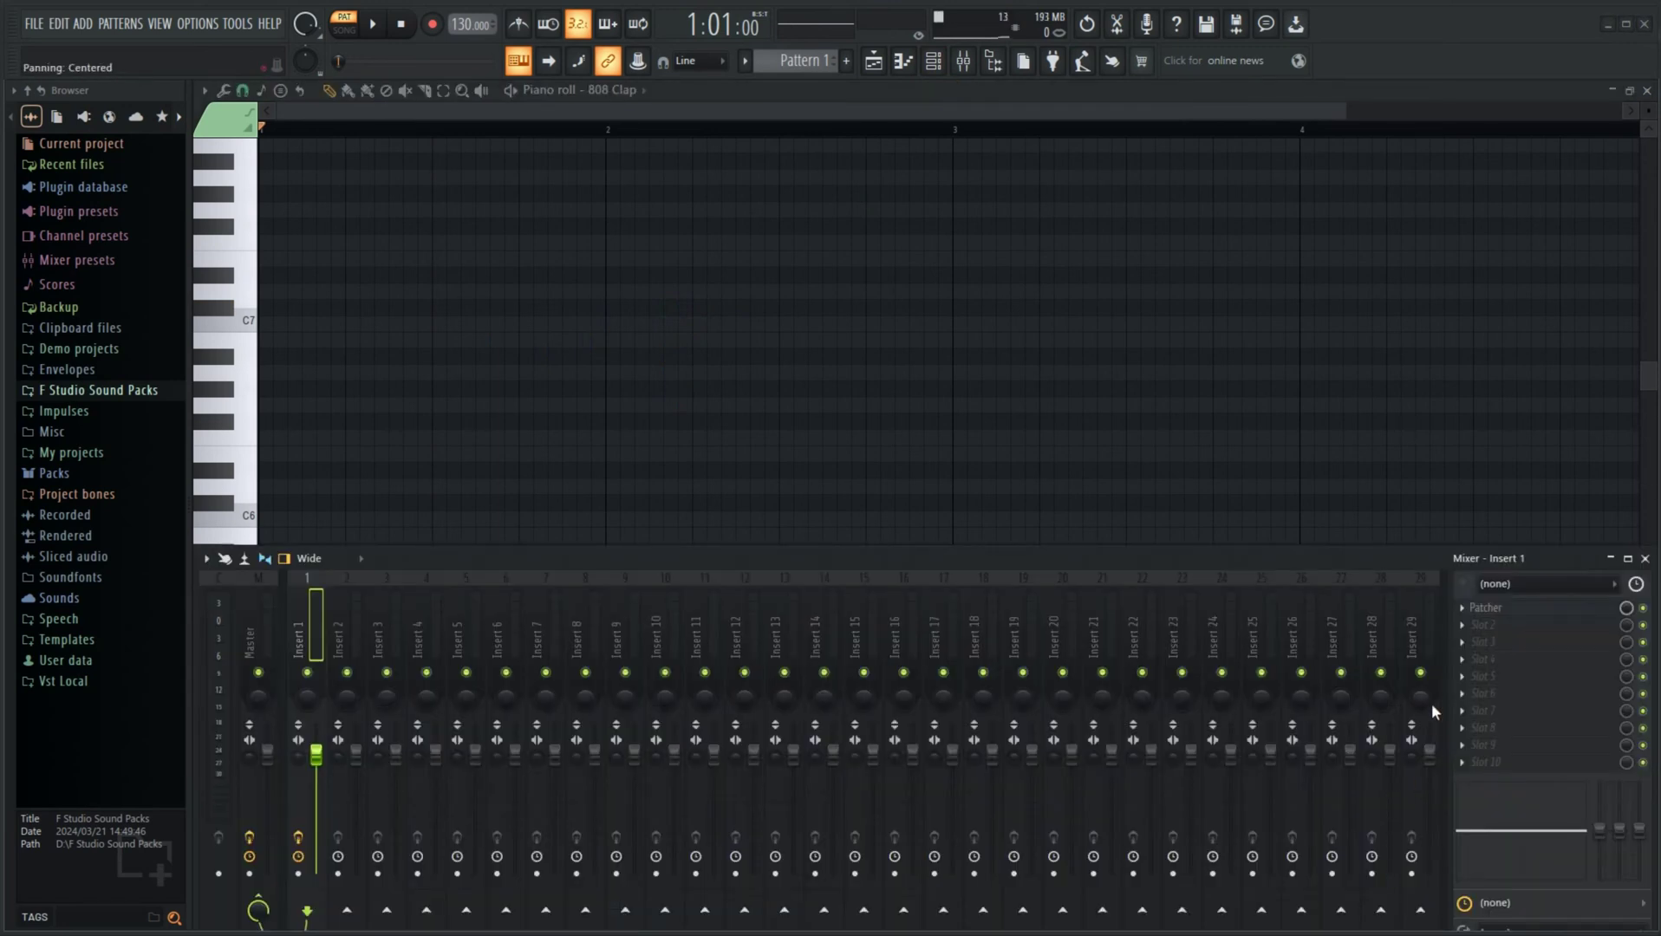
click(1521, 614)
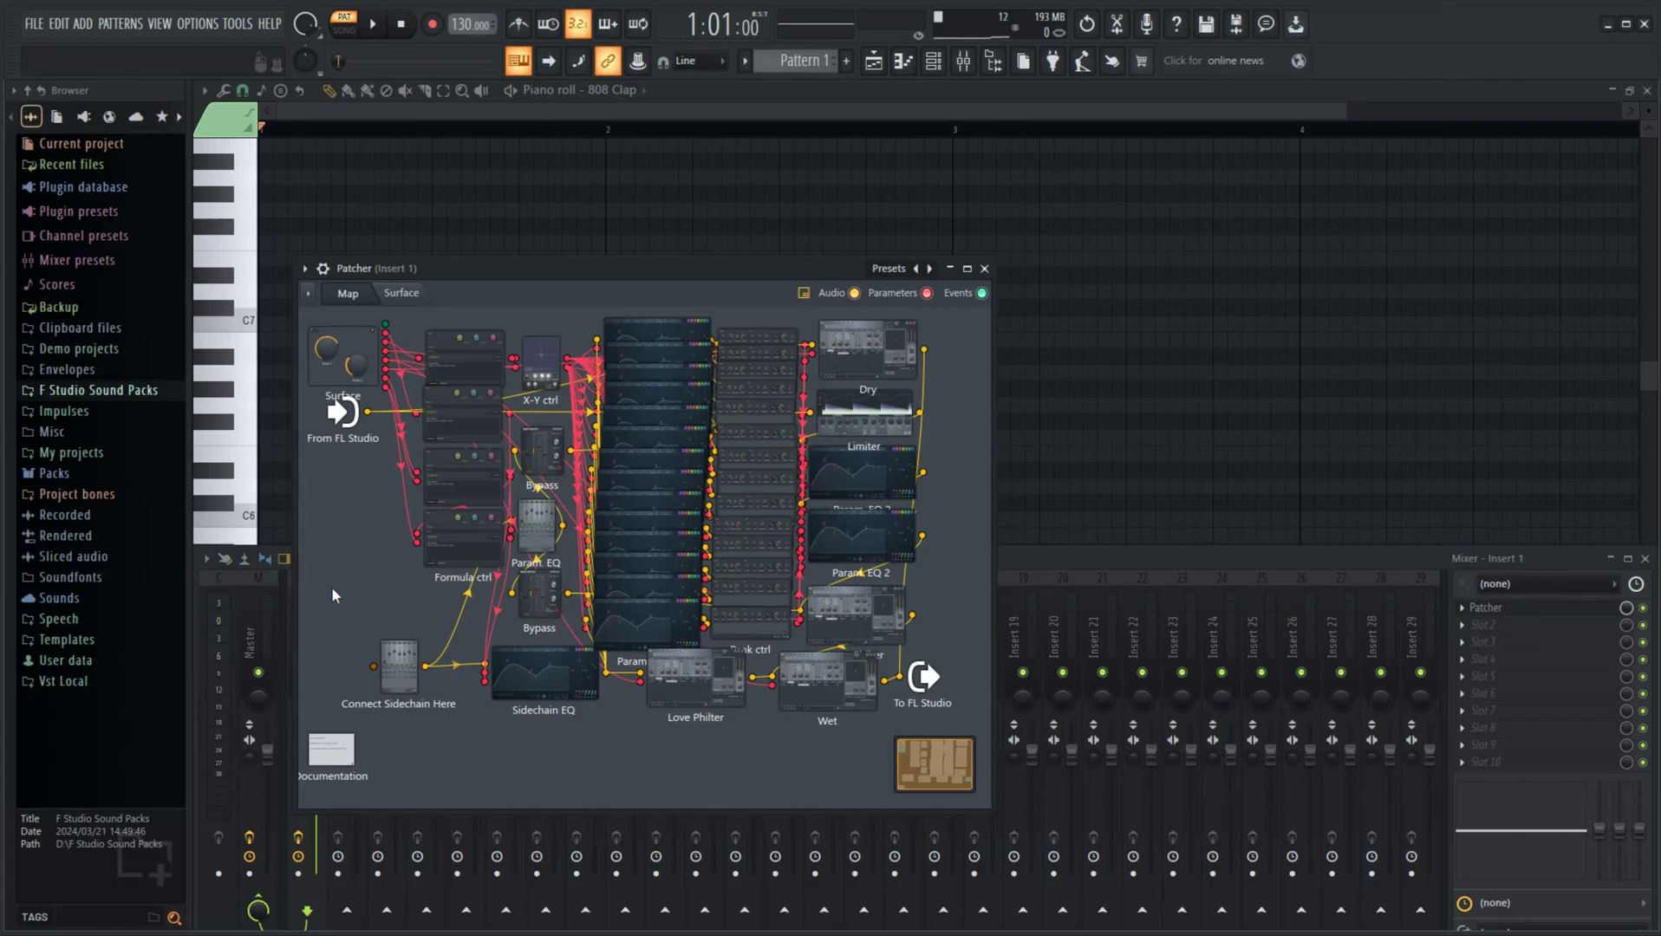
click(967, 268)
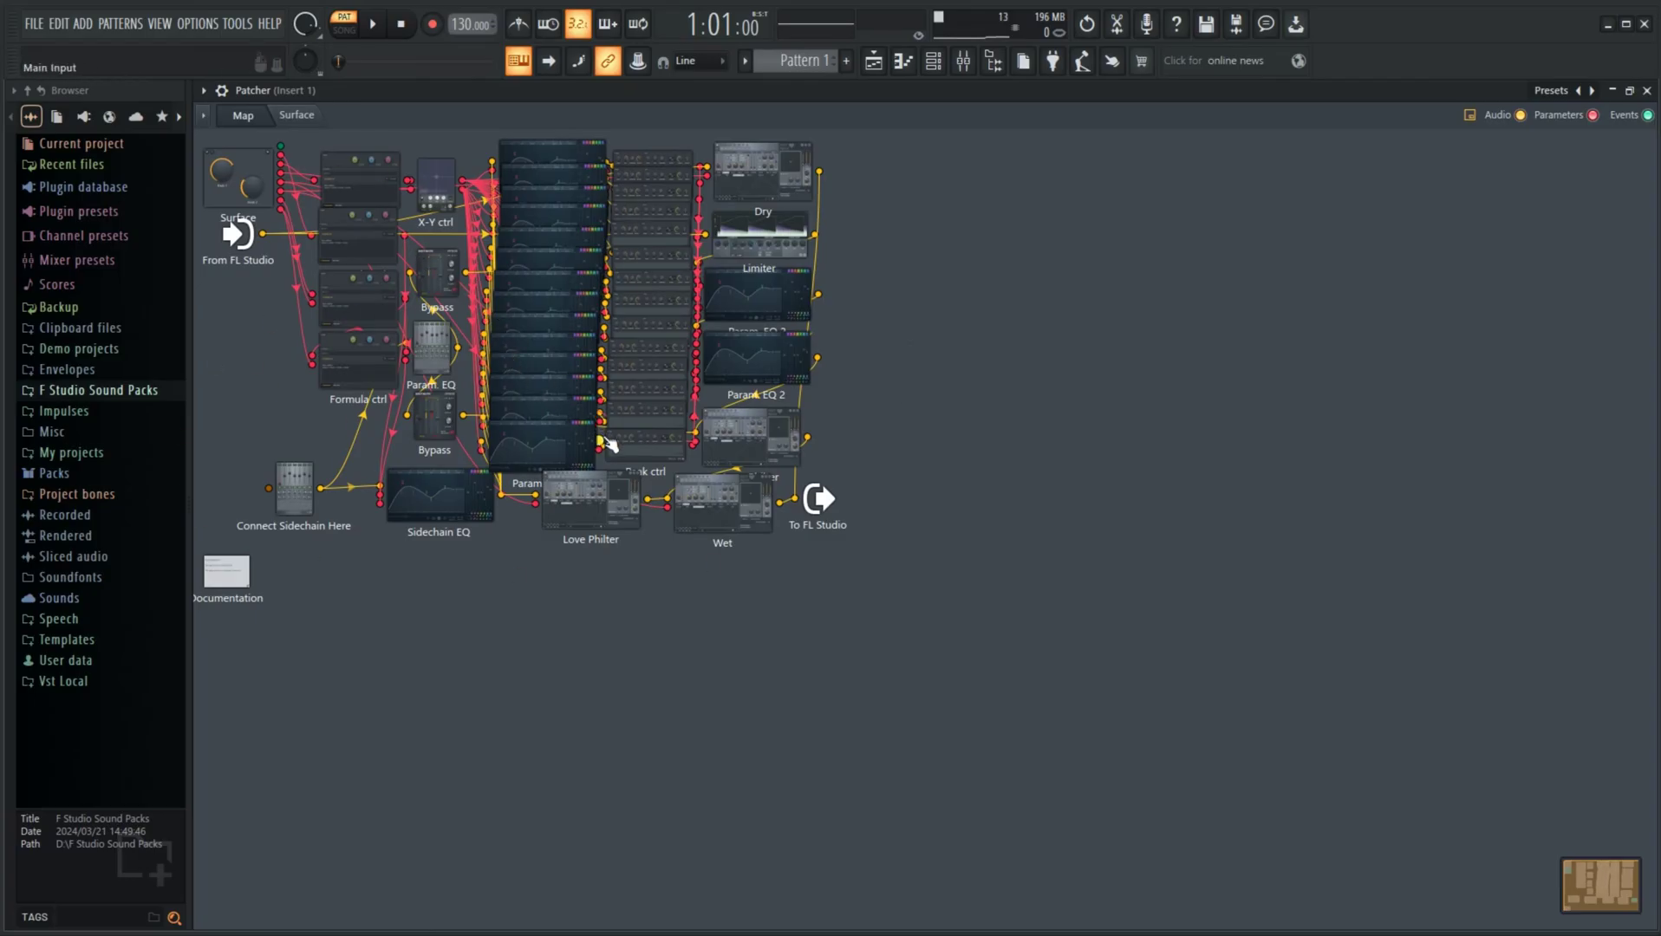
Turn up the Sidechain control on the Patcher's Surface, then close the Patcher
click(296, 116)
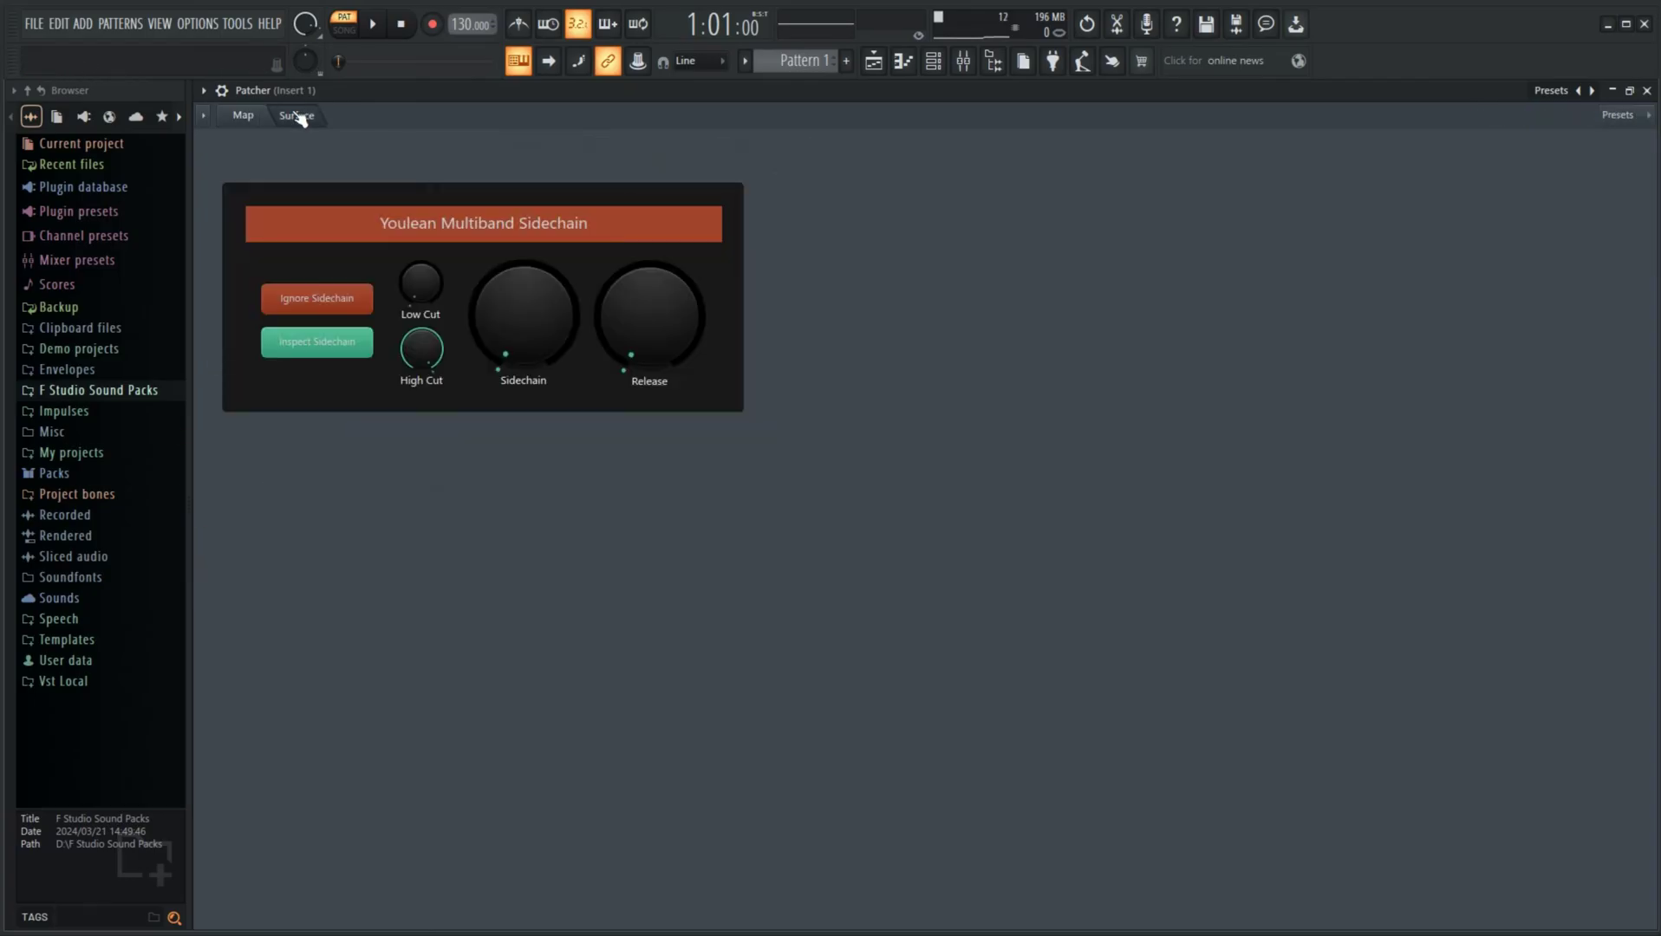
drag(535, 316, 619, 319)
click(245, 117)
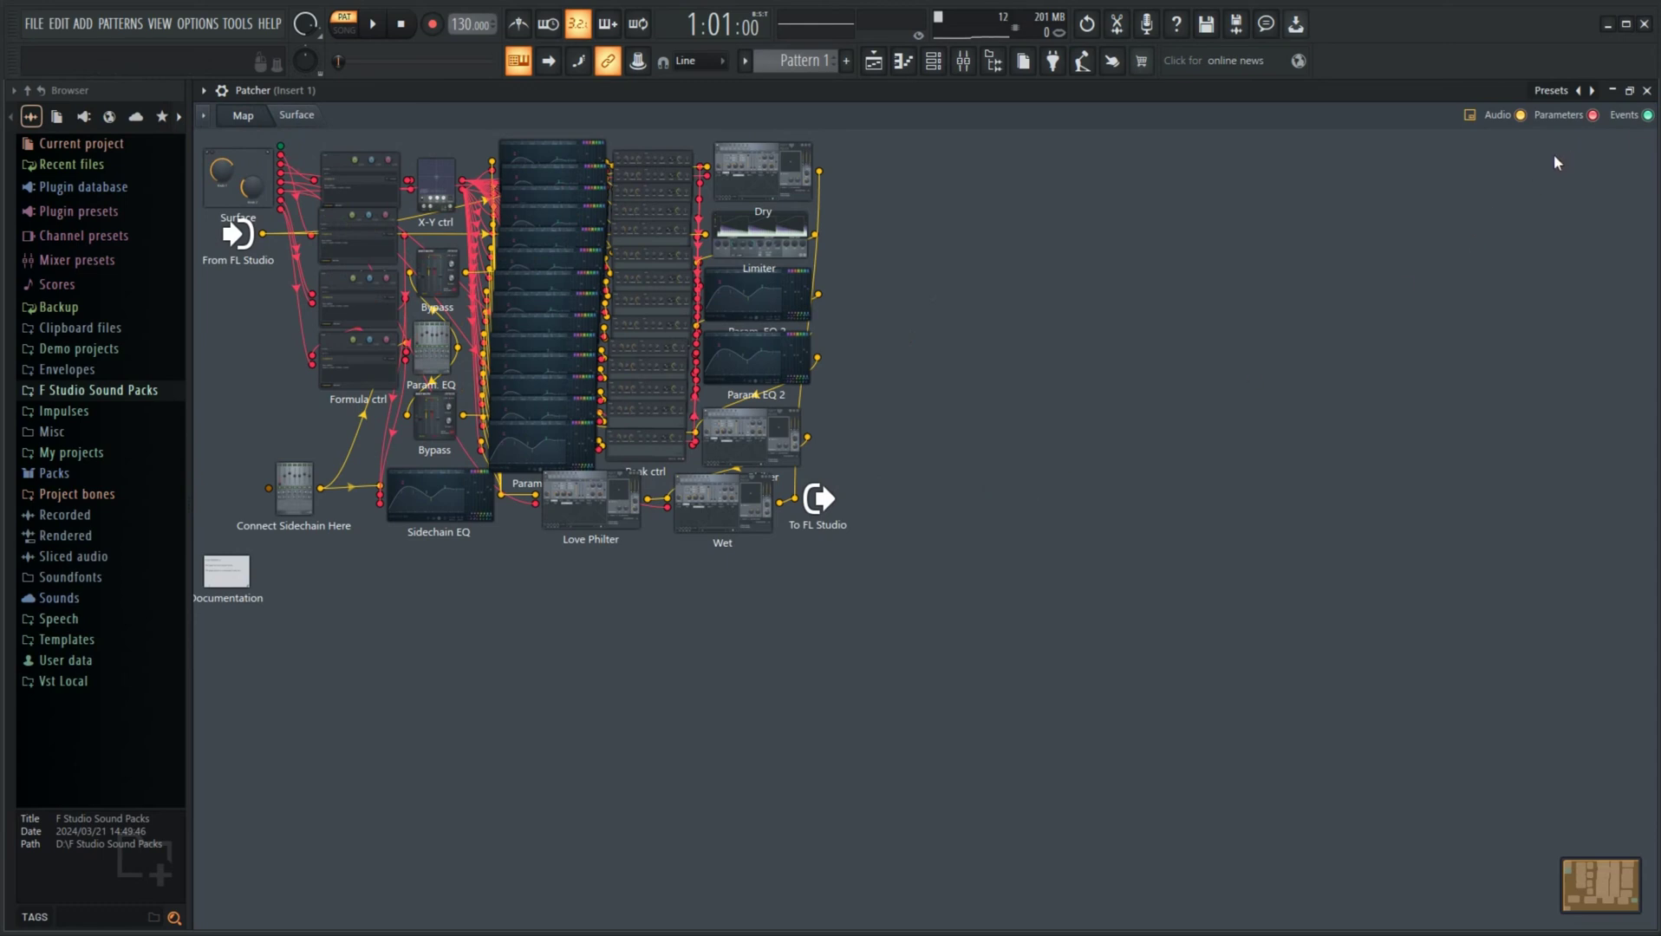
click(1646, 90)
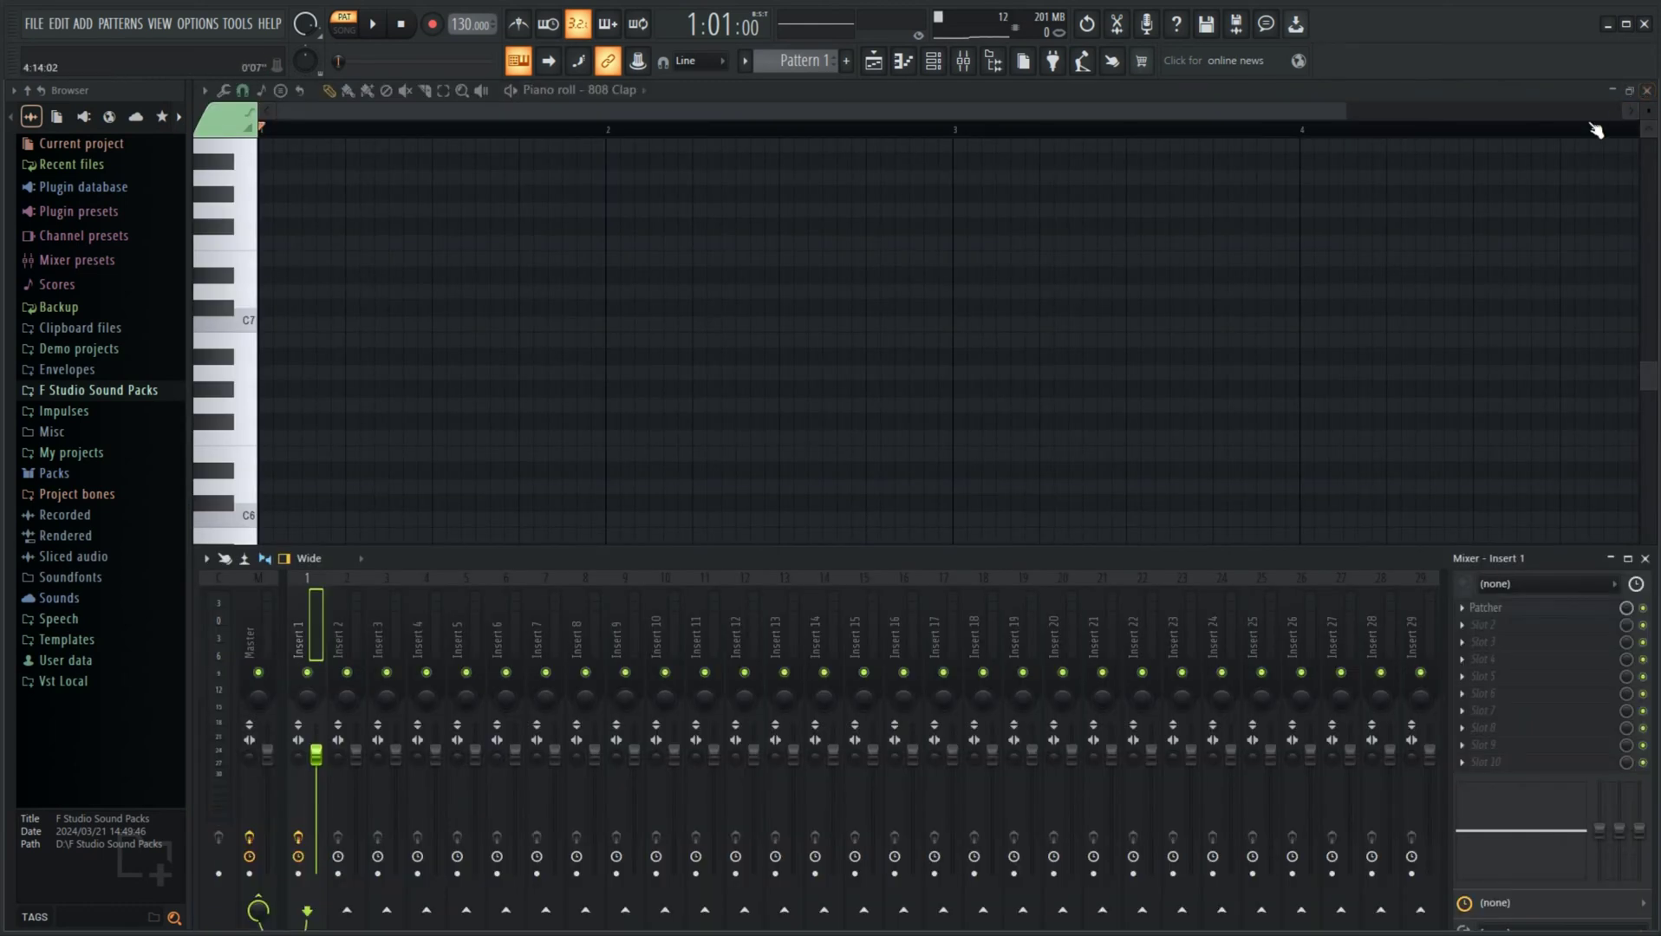